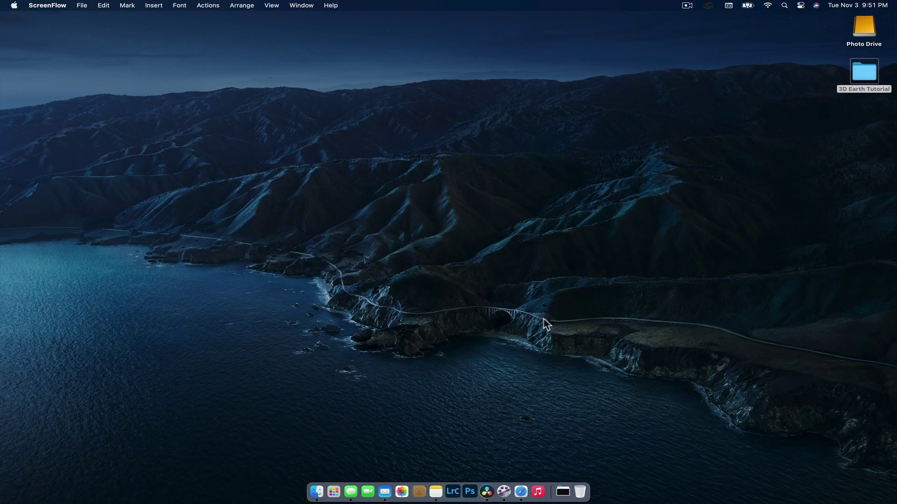
- Create a new Fusion composition clip named Earth in the Media Pool
{"action": "left_click", "coordinate": [487, 493]}
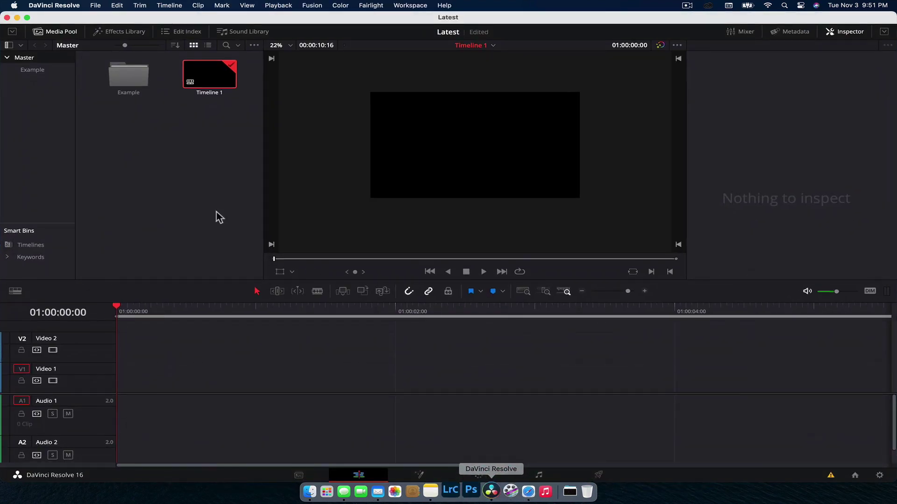
{"action": "left_click", "coordinate": [171, 236]}
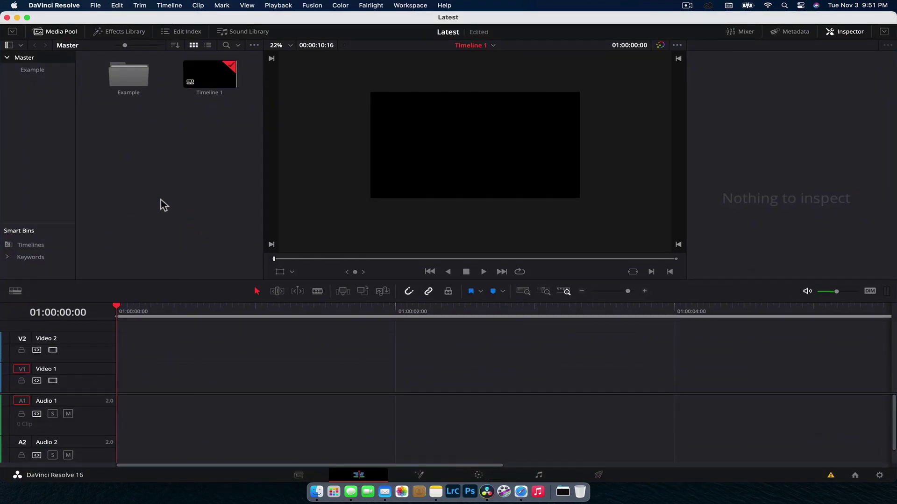
{"action": "right_click", "coordinate": [156, 188]}
{"action": "left_click", "coordinate": [209, 226]}
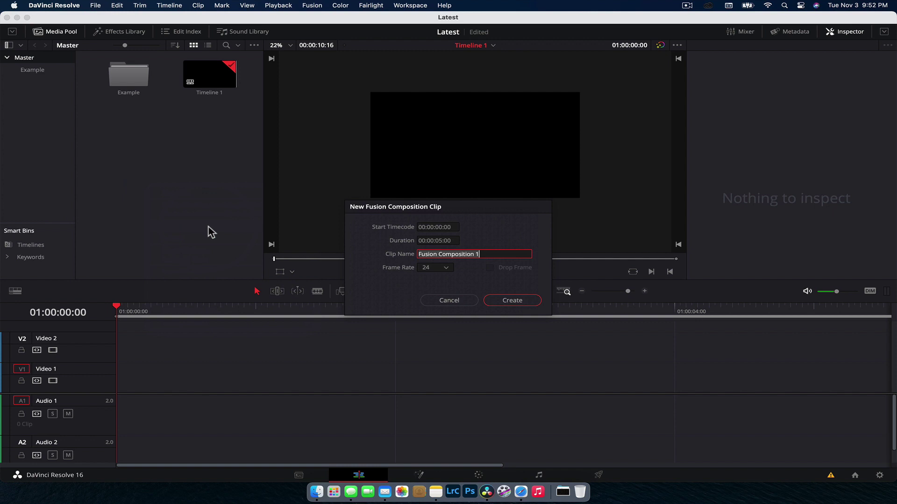
{"action": "type", "text": "Earth"}
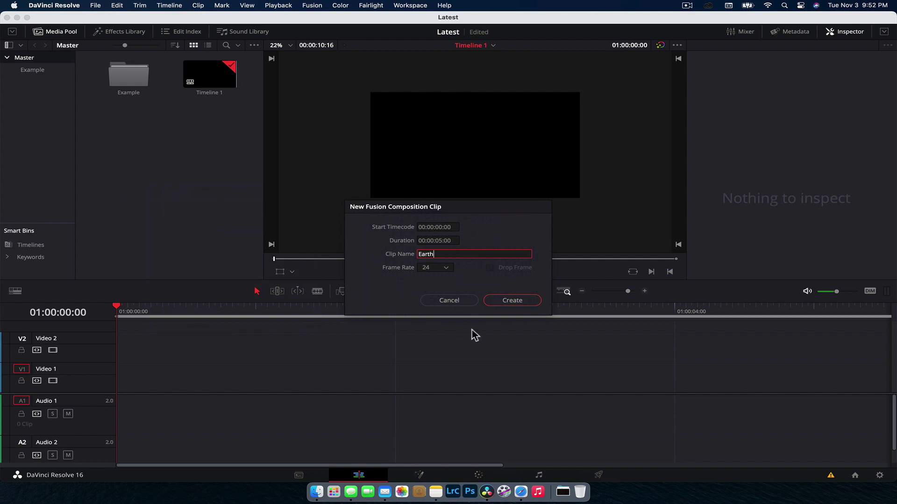
{"action": "left_click", "coordinate": [512, 301]}
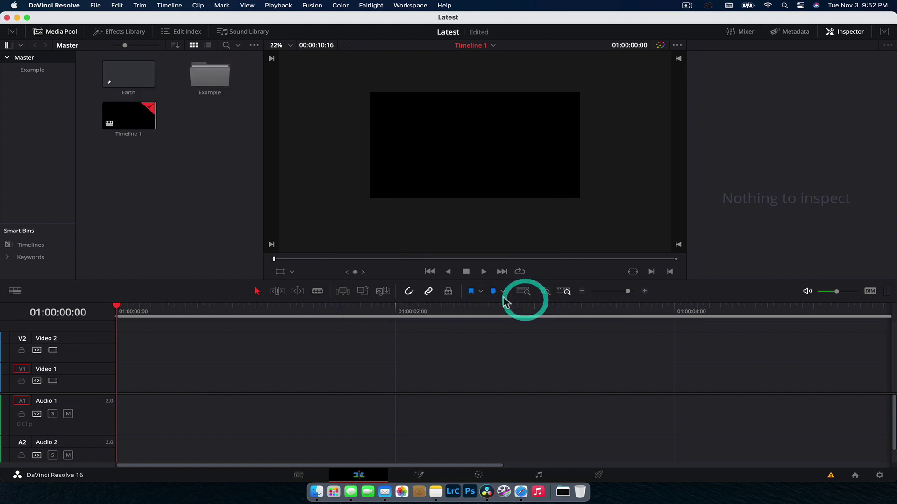
- Place the Earth clip at the start of Video 1, park the playhead at 01:00:02:05, and open it in Fusion
{"action": "left_click_drag", "start_coordinate": [128, 77], "coordinate": [117, 390]}
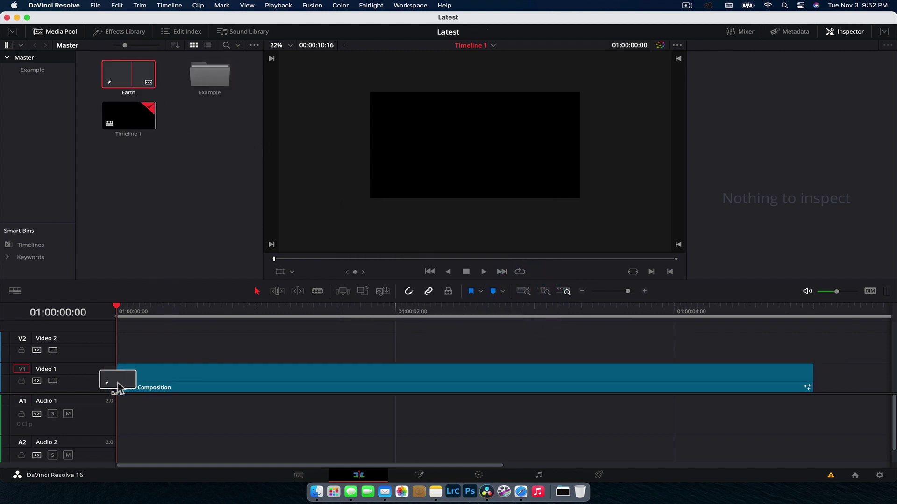
{"action": "left_click", "coordinate": [257, 309]}
{"action": "left_click", "coordinate": [325, 309]}
{"action": "left_click", "coordinate": [425, 309]}
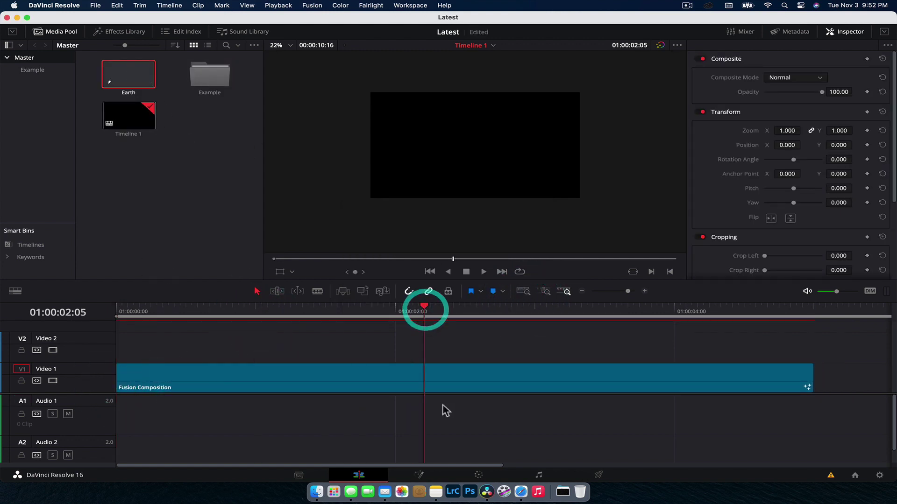
{"action": "left_click", "coordinate": [419, 475]}
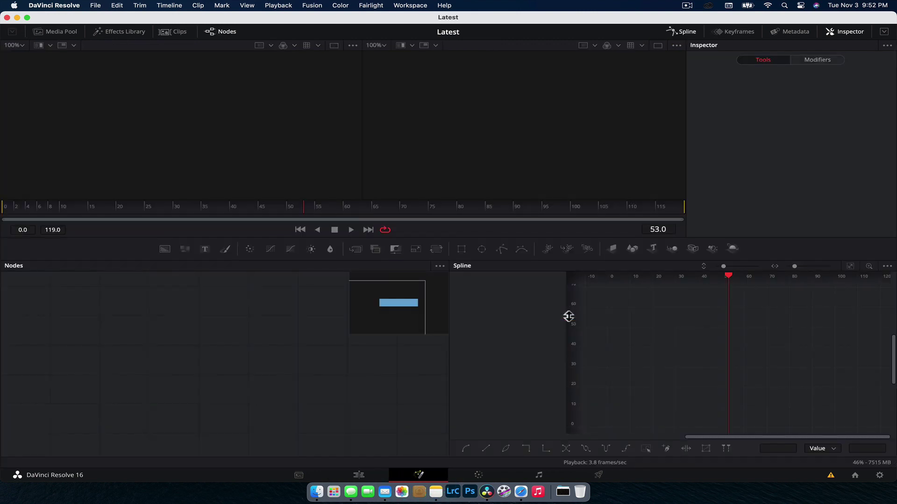
- Shift MediaOut1 to the right of the node graph and enlarge the dual viewer area
{"action": "left_click_drag", "start_coordinate": [406, 320], "coordinate": [457, 348]}
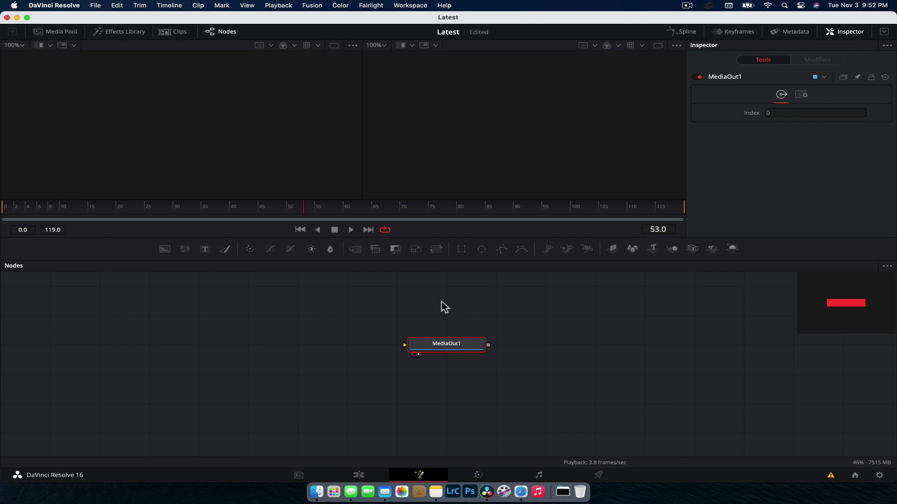
{"action": "left_click_drag", "start_coordinate": [460, 346], "coordinate": [559, 376]}
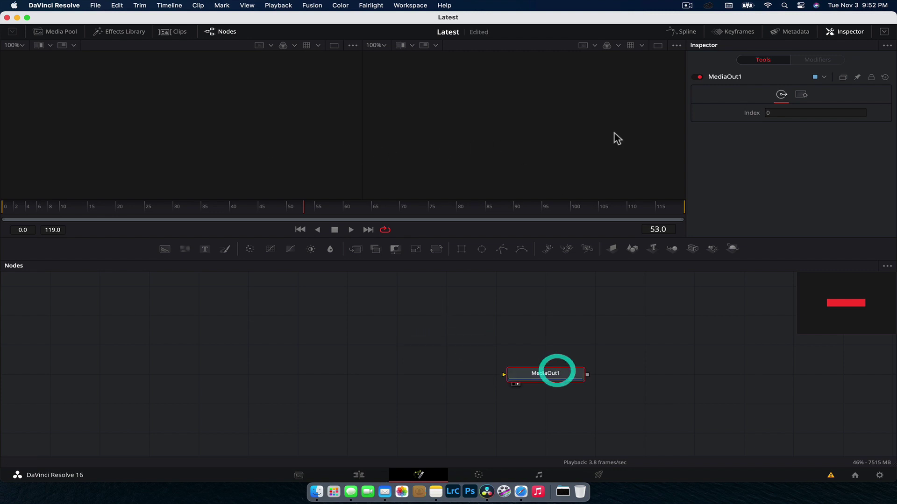
{"action": "left_click", "coordinate": [658, 45]}
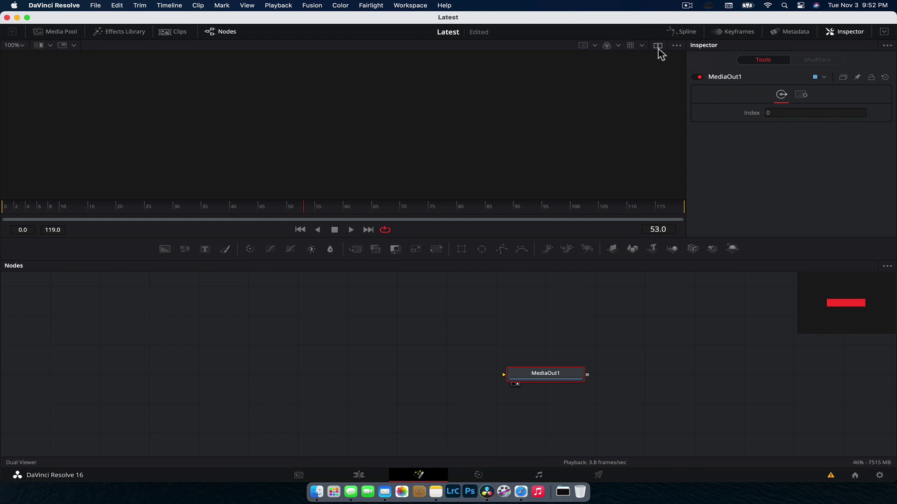
{"action": "left_click", "coordinate": [658, 45]}
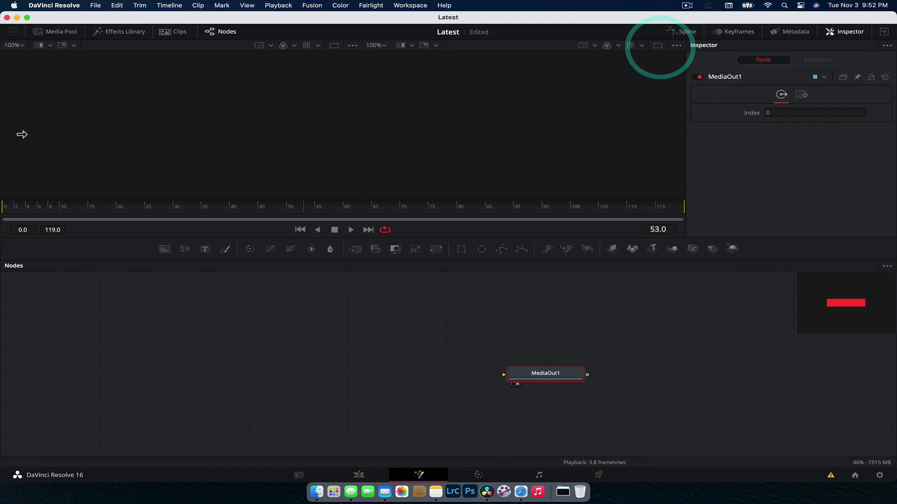
{"action": "left_click", "coordinate": [658, 45]}
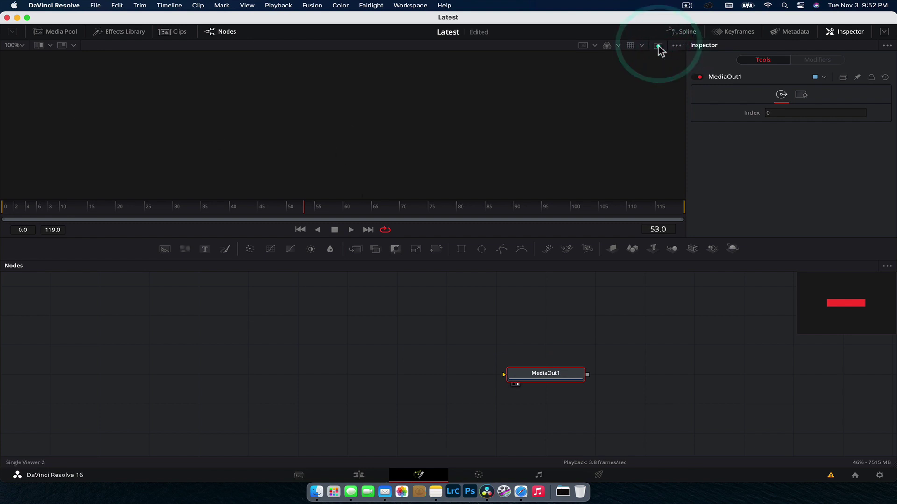
{"action": "left_click", "coordinate": [658, 46]}
{"action": "left_click_drag", "start_coordinate": [586, 259], "coordinate": [589, 295]}
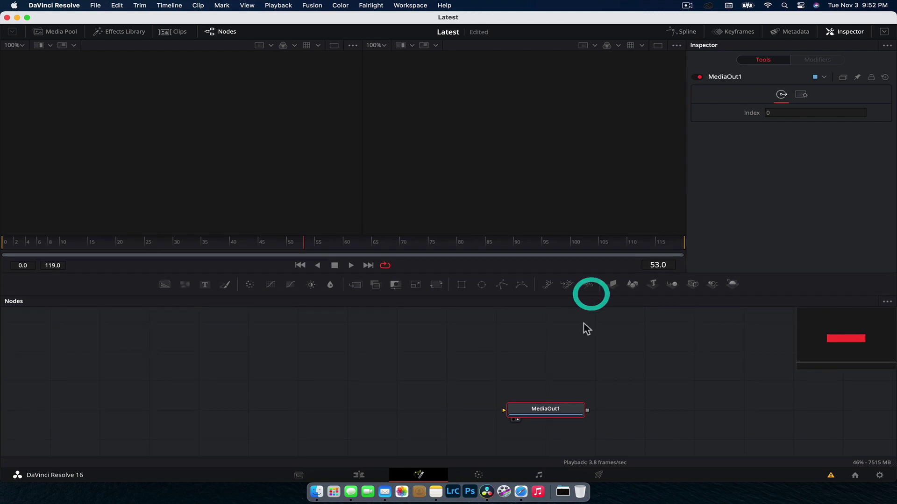
{"action": "left_click_drag", "start_coordinate": [540, 410], "coordinate": [623, 407]}
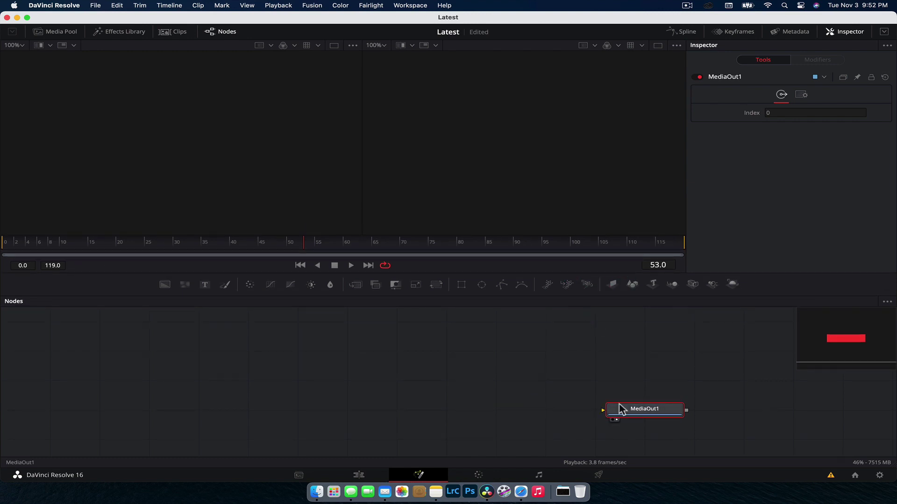
- Add a Shape 3D node and move Shape3D1 to the far left of the graph
{"action": "left_click", "coordinate": [608, 400]}
{"action": "key", "text": "shift+space"}
{"action": "type", "text": "blur"}
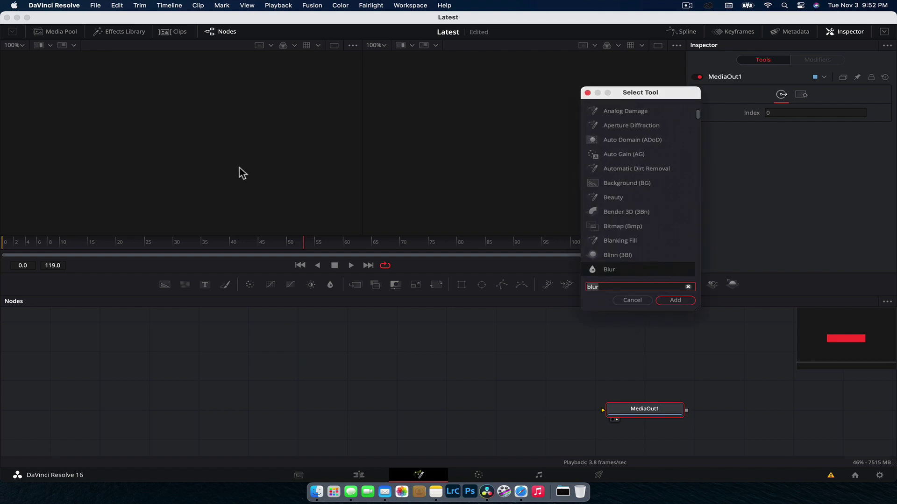
{"action": "key", "text": "BackSpace"}
{"action": "key", "text": "BackSpace"}
{"action": "key", "text": "BackSpace"}
{"action": "key", "text": "BackSpace"}
{"action": "type", "text": "shape"}
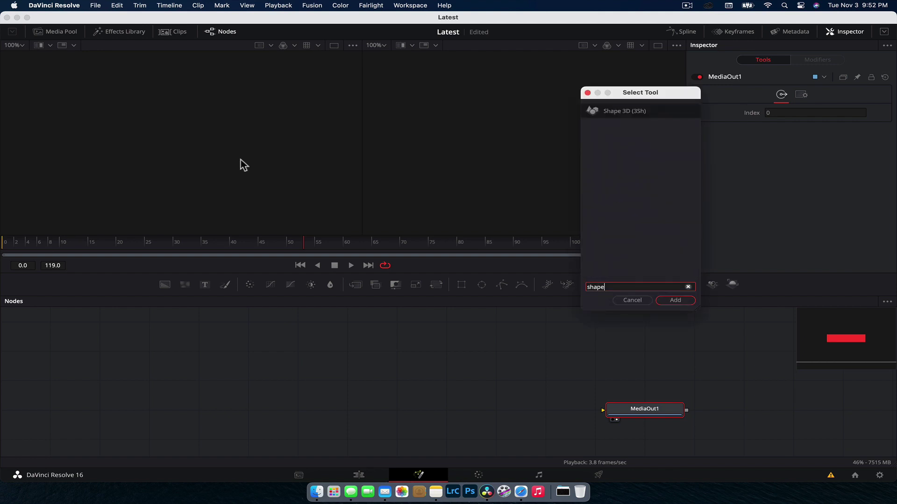
{"action": "left_click", "coordinate": [676, 300]}
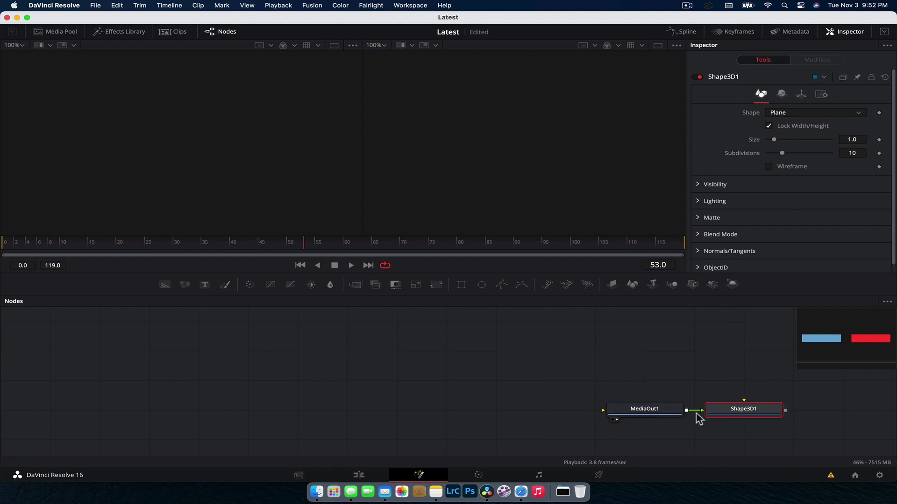
{"action": "left_click_drag", "start_coordinate": [696, 413], "coordinate": [263, 380]}
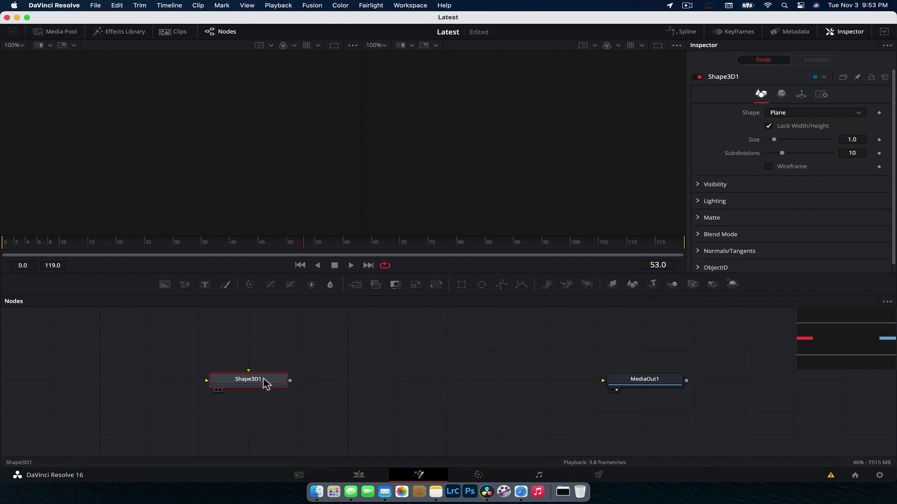
{"action": "left_click", "coordinate": [341, 405]}
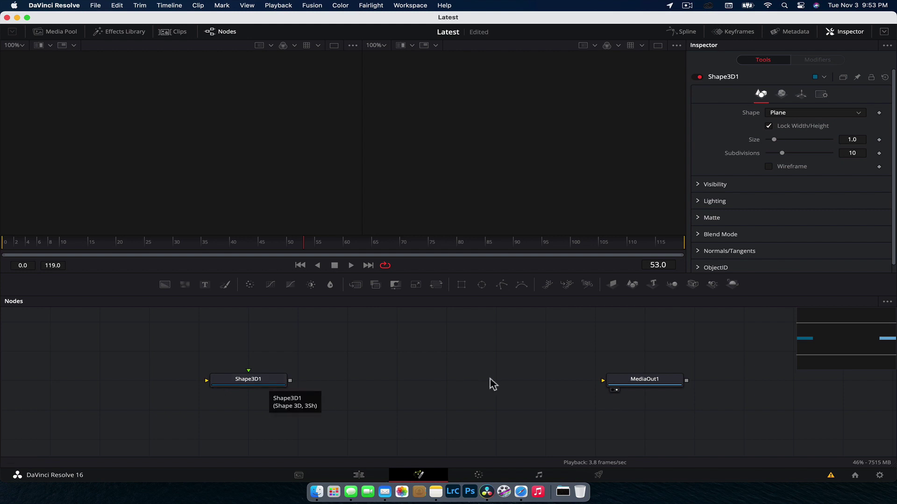
- Add a Renderer 3D node after Shape3D1 and connect its output to MediaOut1
{"action": "left_click", "coordinate": [235, 382]}
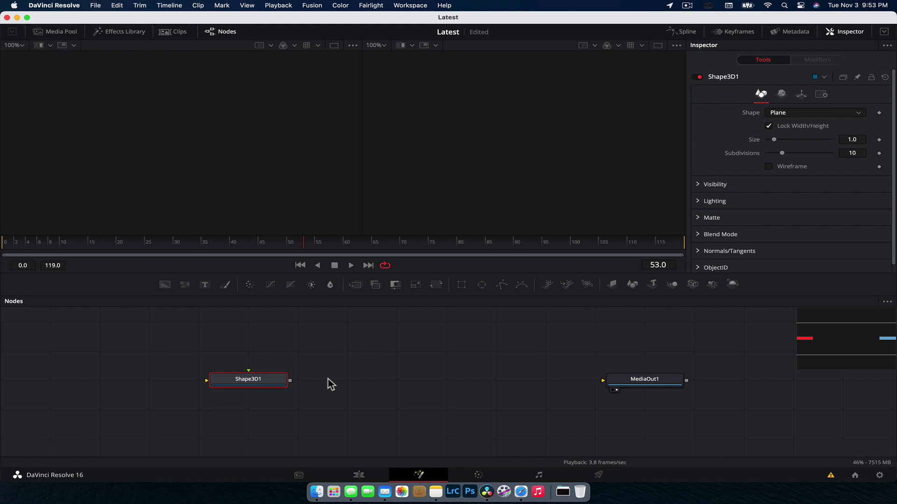
{"action": "key", "text": "shift+space"}
{"action": "type", "text": "shape"}
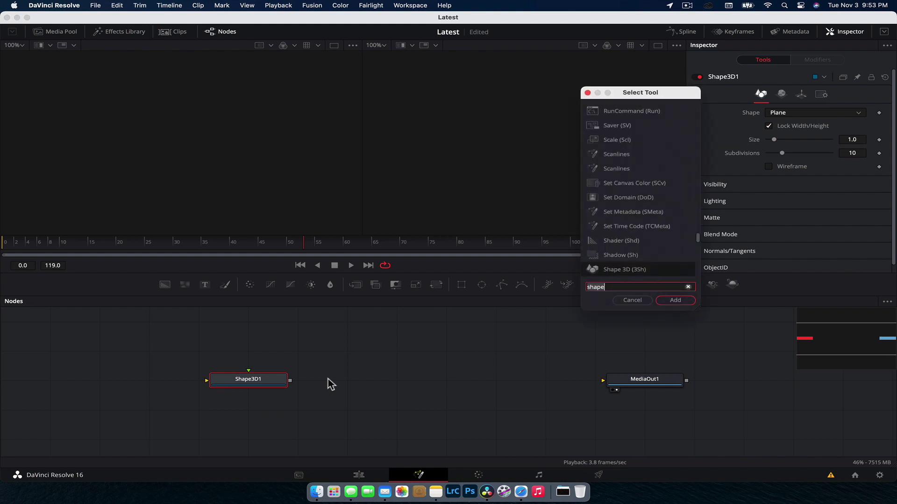
{"action": "key", "text": "BackSpace"}
{"action": "key", "text": "BackSpace"}
{"action": "key", "text": "BackSpace"}
{"action": "key", "text": "BackSpace"}
{"action": "key", "text": "BackSpace"}
{"action": "type", "text": "rende"}
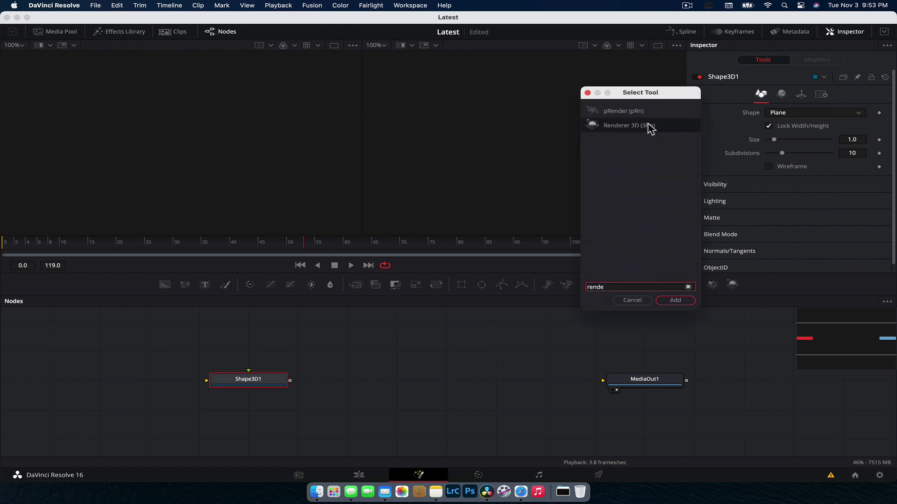
{"action": "left_click", "coordinate": [678, 302]}
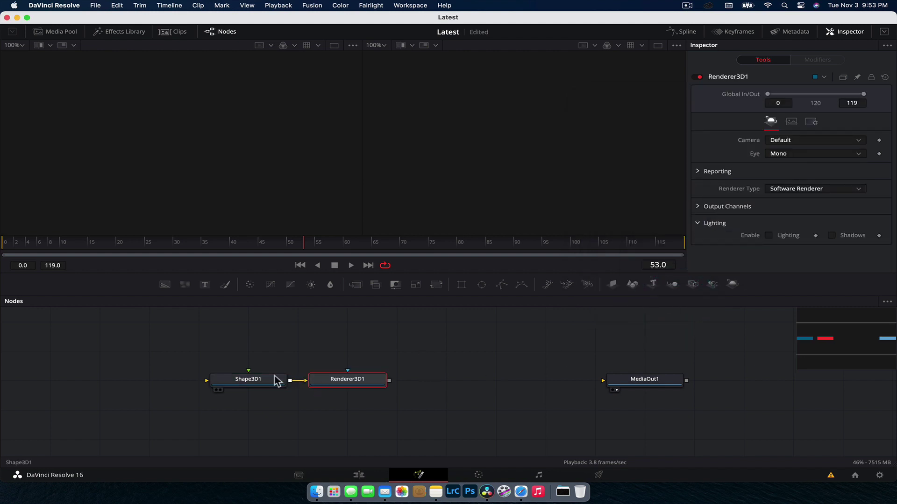
{"action": "left_click_drag", "start_coordinate": [391, 380], "coordinate": [615, 386]}
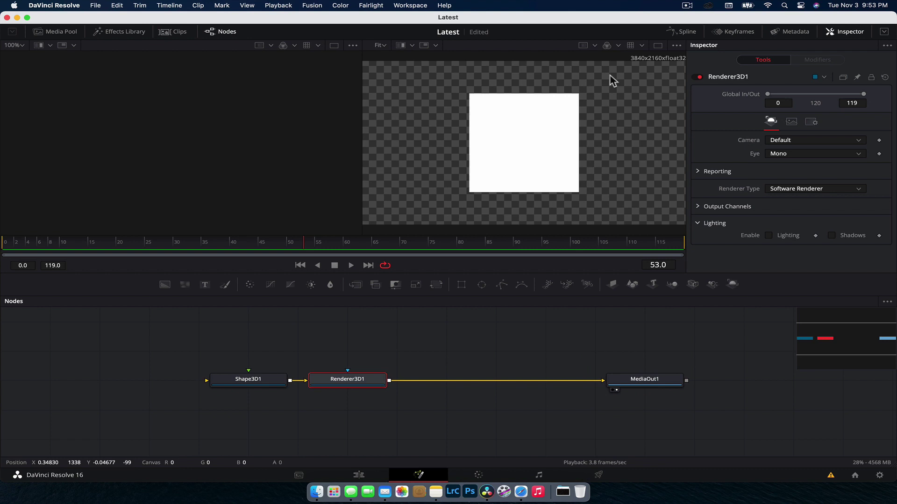
{"action": "left_click", "coordinate": [241, 382]}
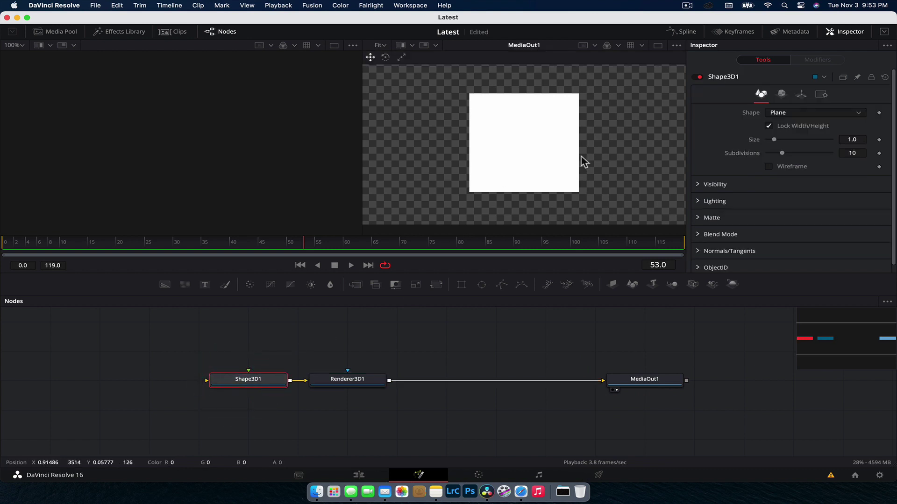
{"action": "left_click", "coordinate": [668, 384]}
{"action": "scroll", "coordinate": [550, 140], "scroll_direction": "down", "scroll_amount": 2}
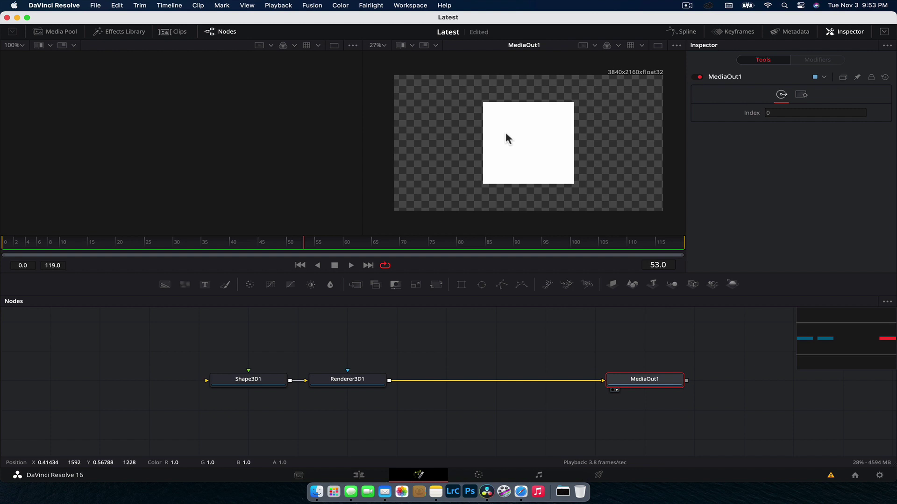
{"action": "left_click_drag", "start_coordinate": [367, 381], "coordinate": [411, 386]}
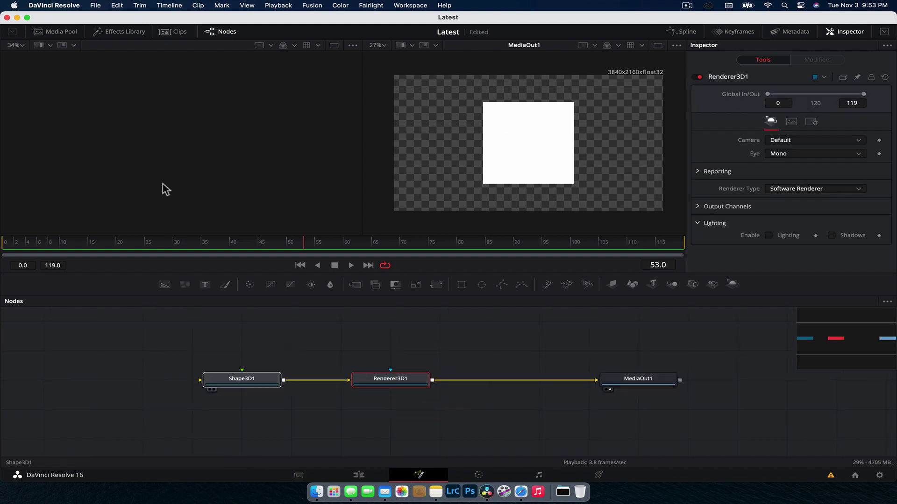
{"action": "key", "text": "1"}
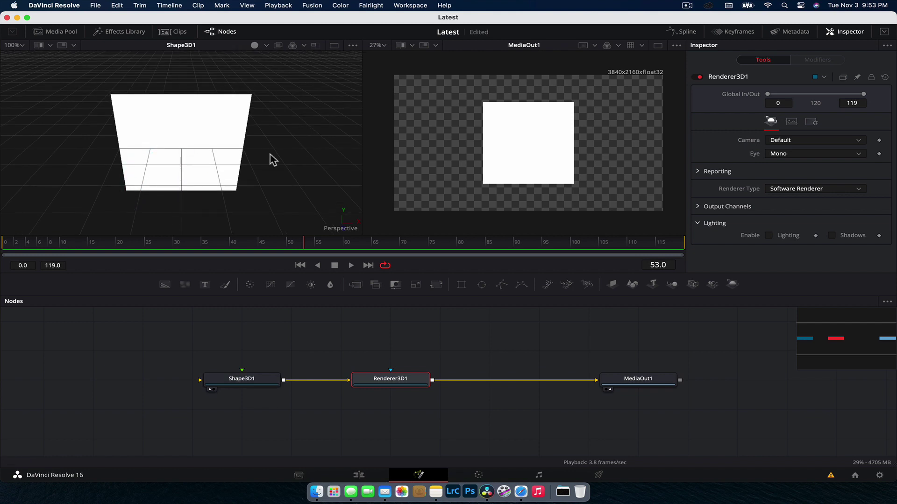
{"action": "left_click_drag", "start_coordinate": [248, 154], "coordinate": [228, 143]}
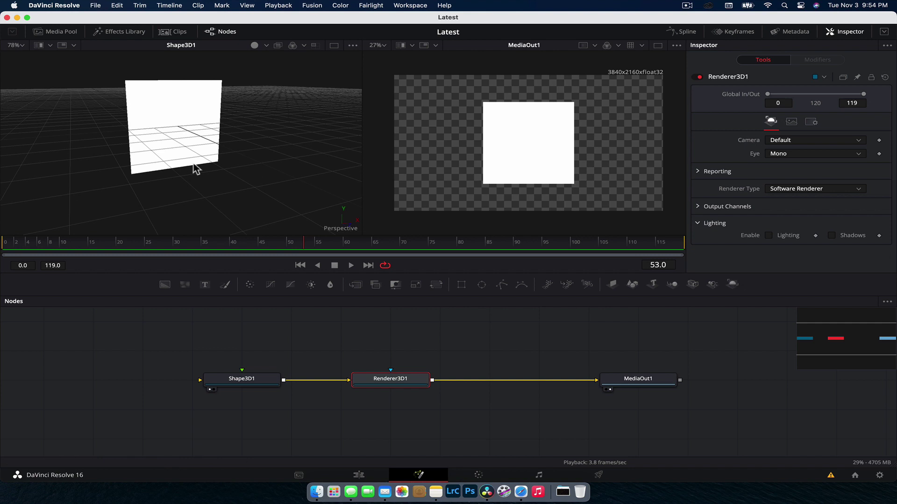
{"action": "left_click_drag", "start_coordinate": [195, 168], "coordinate": [179, 121]}
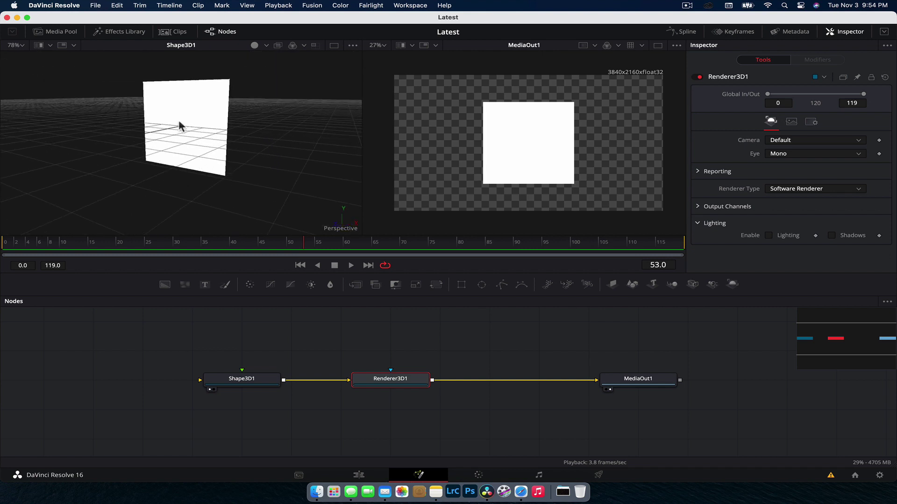
- Set Shape3D1's Shape to Sphere in the Inspector and orbit the view around it
{"action": "left_click", "coordinate": [253, 386]}
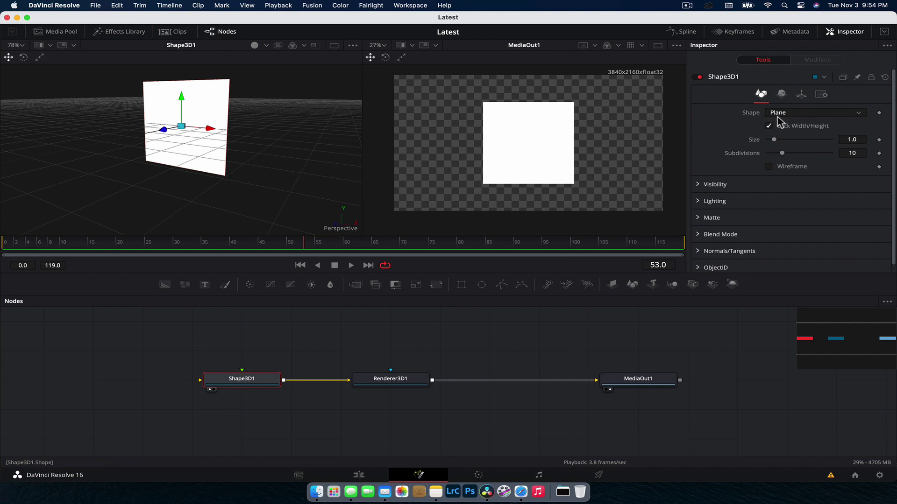
{"action": "left_click", "coordinate": [859, 114]}
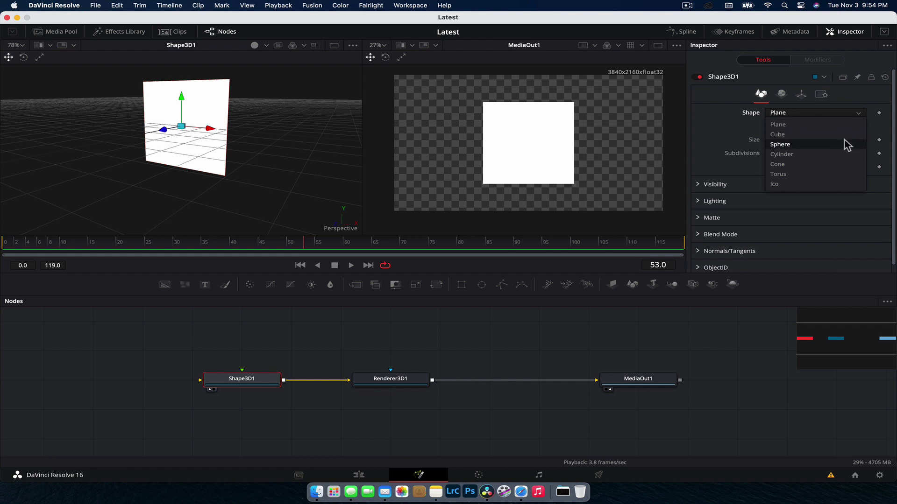
{"action": "left_click", "coordinate": [847, 145]}
{"action": "left_click", "coordinate": [844, 114]}
{"action": "left_click", "coordinate": [822, 135]}
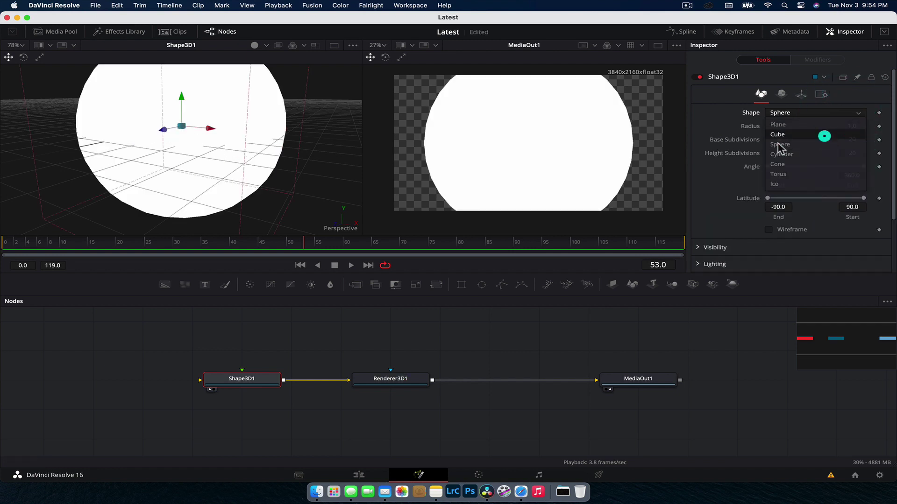
{"action": "left_click", "coordinate": [827, 113]}
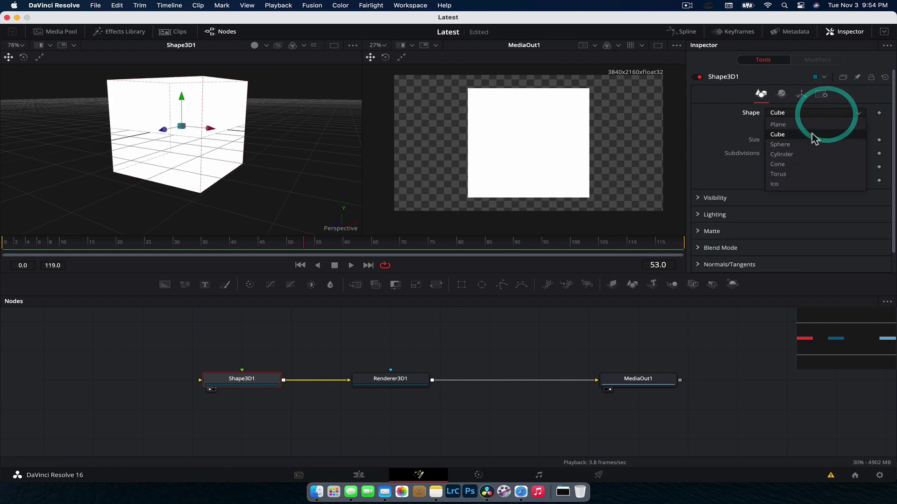
{"action": "left_click", "coordinate": [810, 146]}
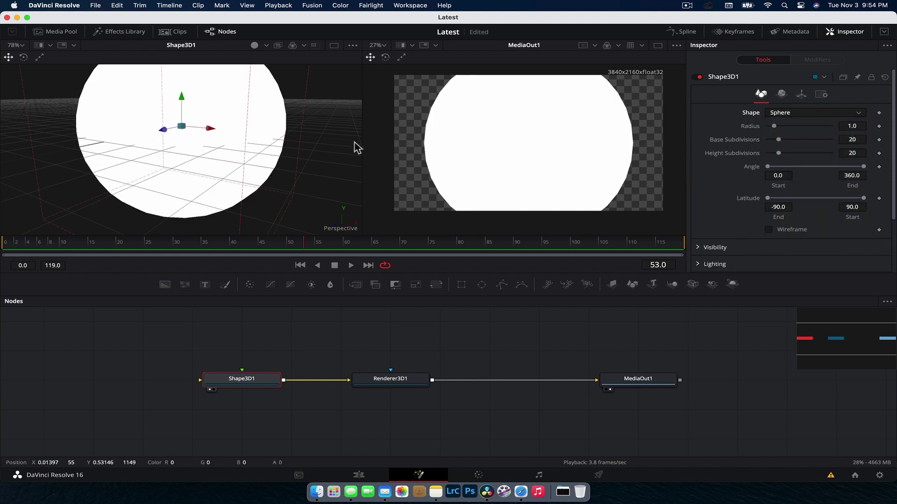
{"action": "left_click_drag", "start_coordinate": [355, 146], "coordinate": [326, 148]}
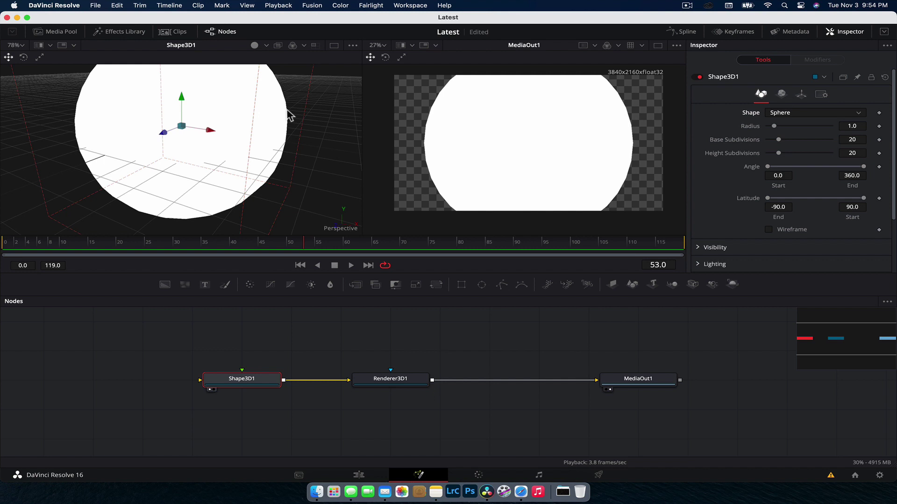
- Switch the 3D viewer to wireframe and orbit around the sphere
{"action": "key", "text": "shift+w"}
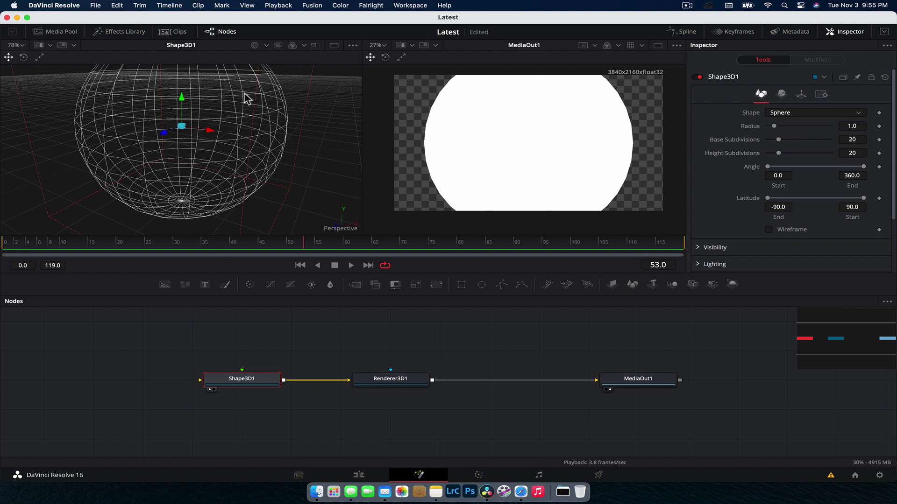
{"action": "scroll", "coordinate": [279, 116], "scroll_direction": "up", "scroll_amount": 3}
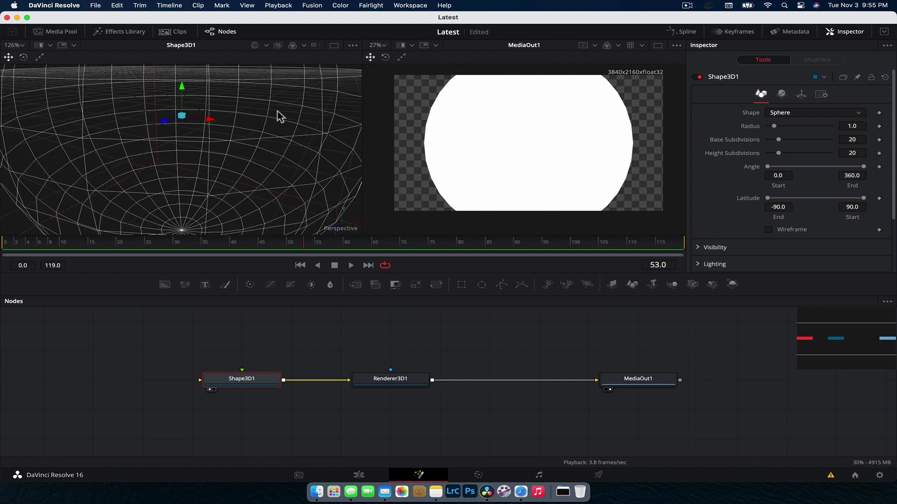
{"action": "left_click_drag", "start_coordinate": [260, 102], "coordinate": [260, 102]}
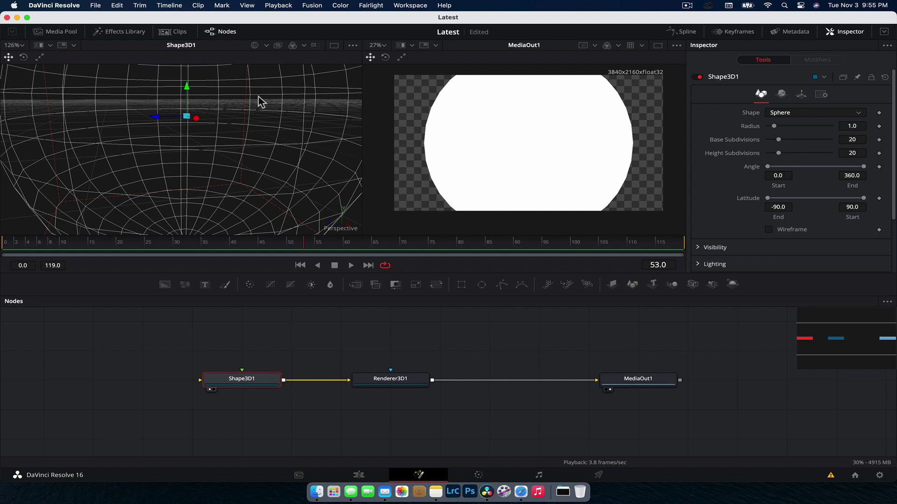
{"action": "scroll", "coordinate": [237, 111], "scroll_direction": "down", "scroll_amount": 5}
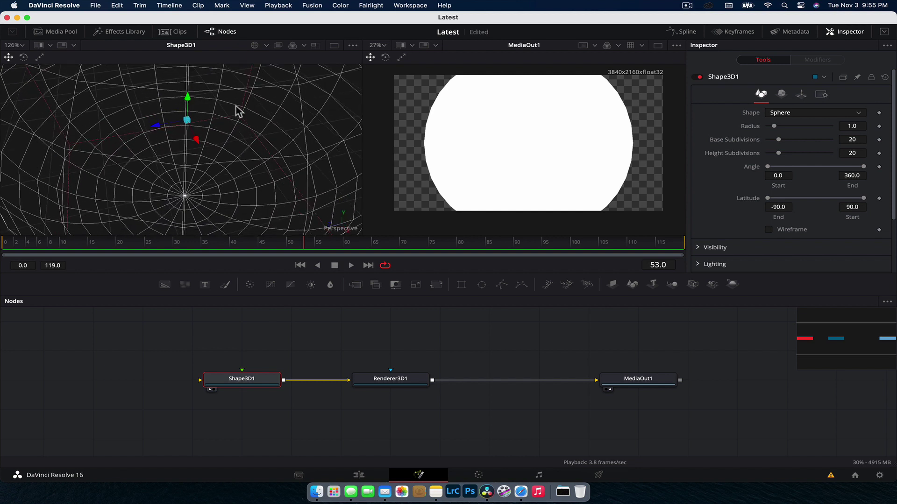
{"action": "scroll", "coordinate": [222, 112], "scroll_direction": "up", "scroll_amount": 2}
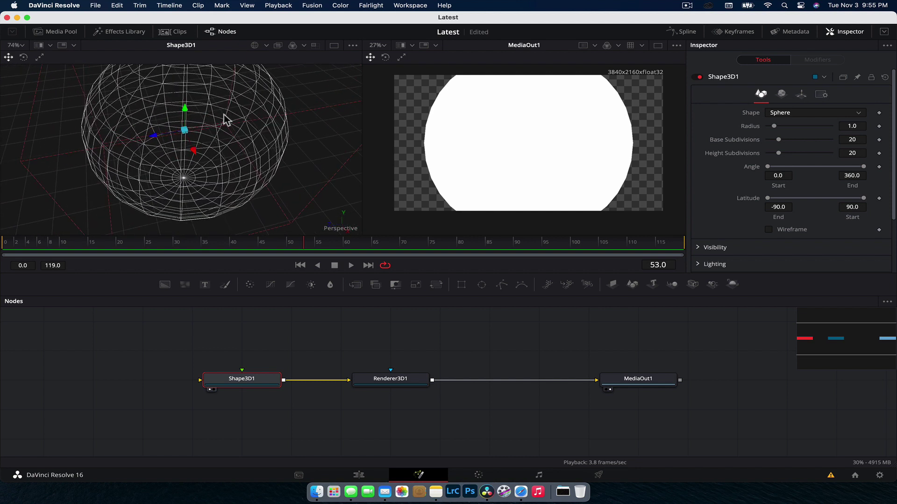
{"action": "left_click_drag", "start_coordinate": [224, 120], "coordinate": [232, 120]}
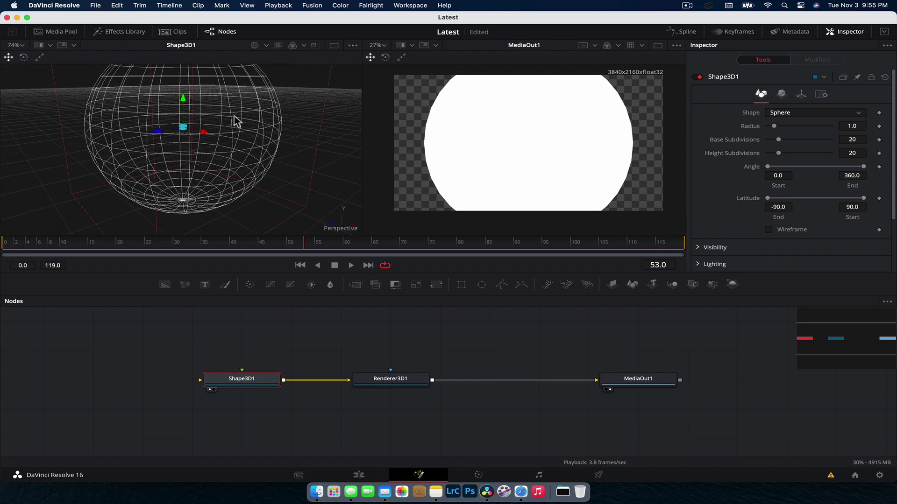
- Set the sphere's Base Subdivisions and Height Subdivisions to 40
{"action": "left_click", "coordinate": [797, 141]}
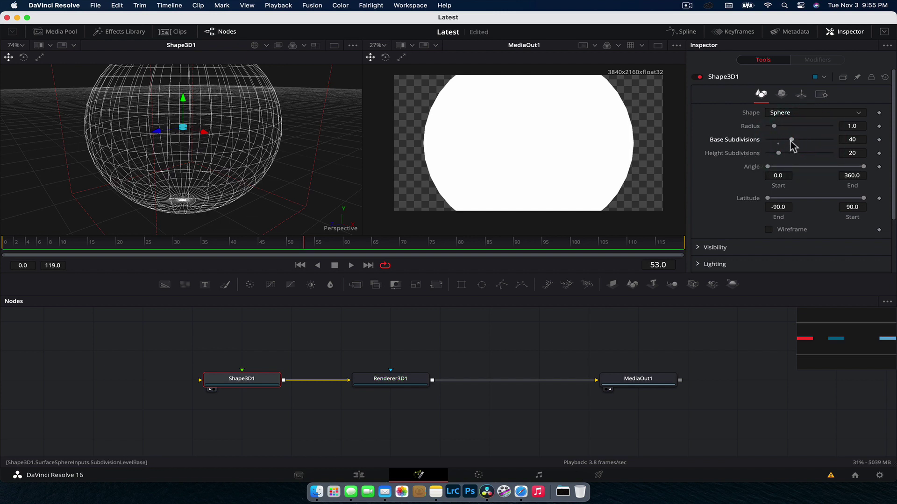
{"action": "left_click_drag", "start_coordinate": [790, 141], "coordinate": [783, 143]}
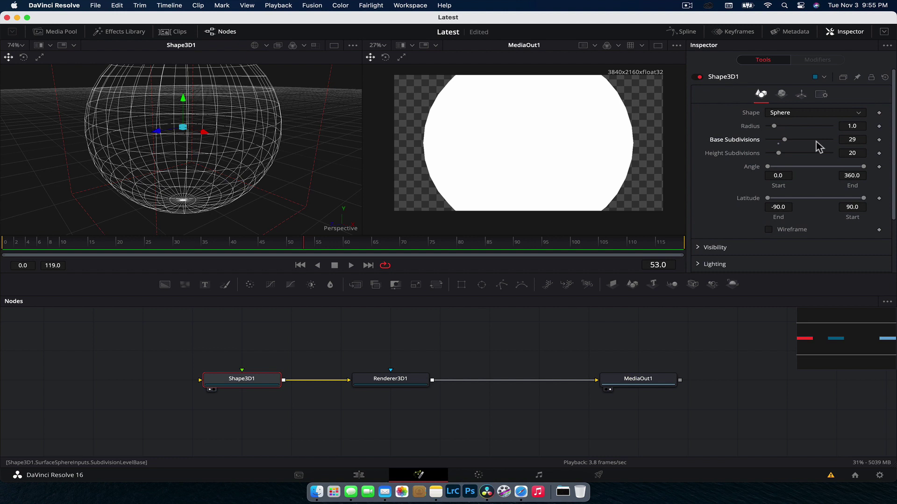
{"action": "left_click", "coordinate": [852, 140]}
{"action": "type", "text": "40"}
{"action": "key", "text": "Tab"}
{"action": "type", "text": "4"}
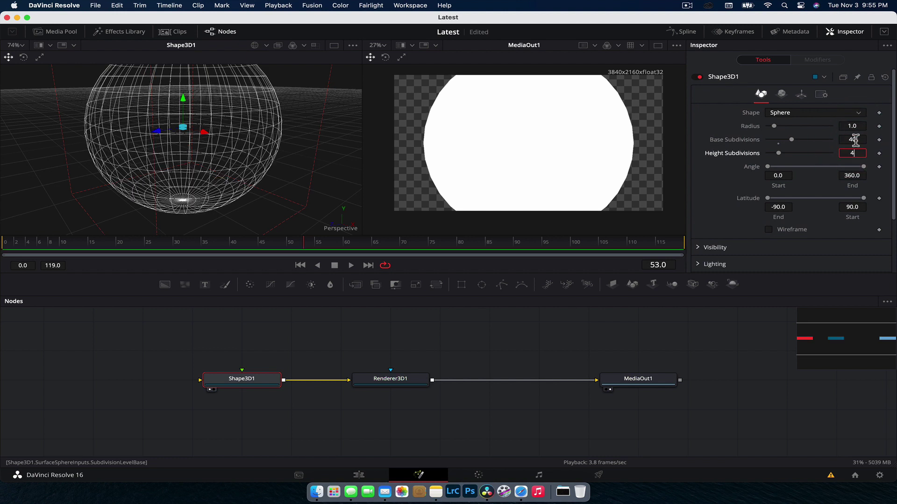
{"action": "type", "text": "40"}
{"action": "key", "text": "Tab"}
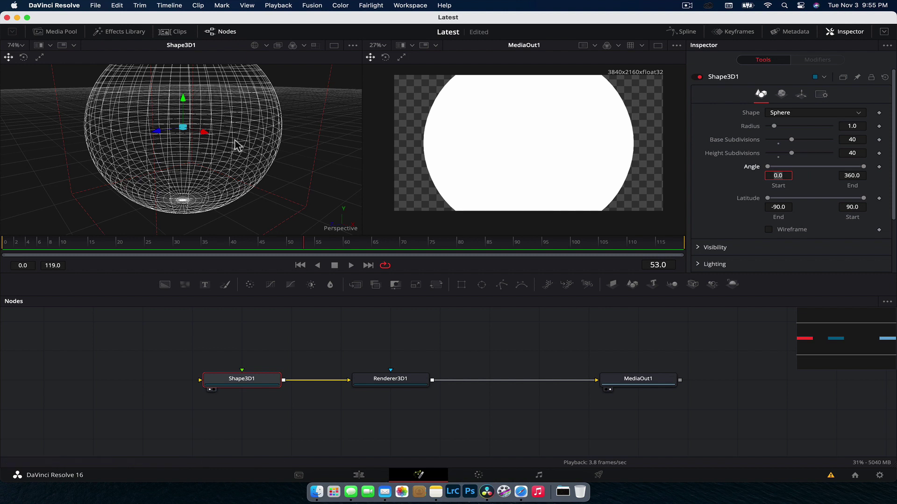
- Return the viewer to solid shading and orbit over the denser sphere
{"action": "left_click_drag", "start_coordinate": [237, 145], "coordinate": [229, 145]}
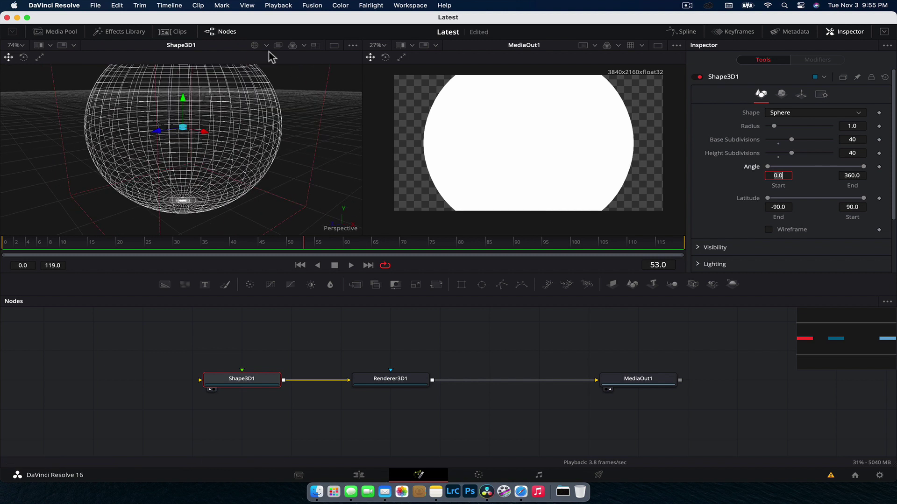
{"action": "key", "text": "shift+w"}
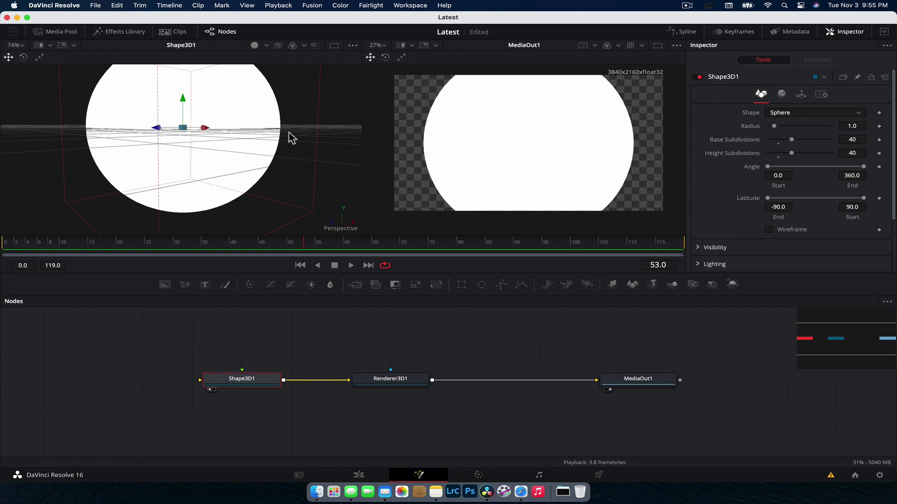
{"action": "left_click_drag", "start_coordinate": [290, 137], "coordinate": [301, 148]}
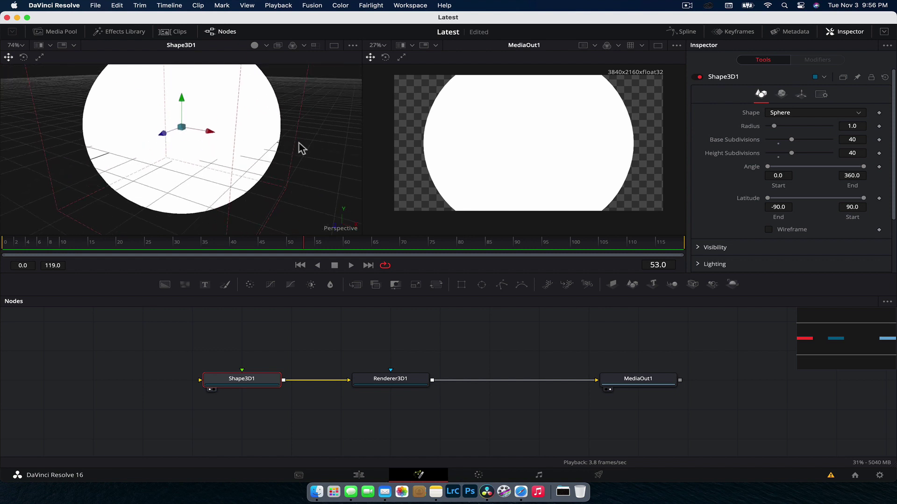
{"action": "scroll", "coordinate": [301, 149], "scroll_direction": "down", "scroll_amount": 3}
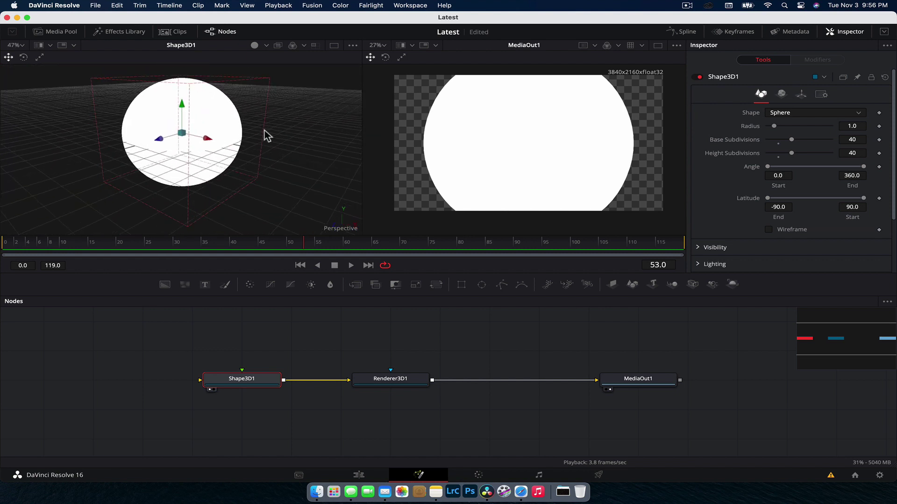
- Search the web browser for 'earth map' and show the image results
{"action": "left_click", "coordinate": [520, 492]}
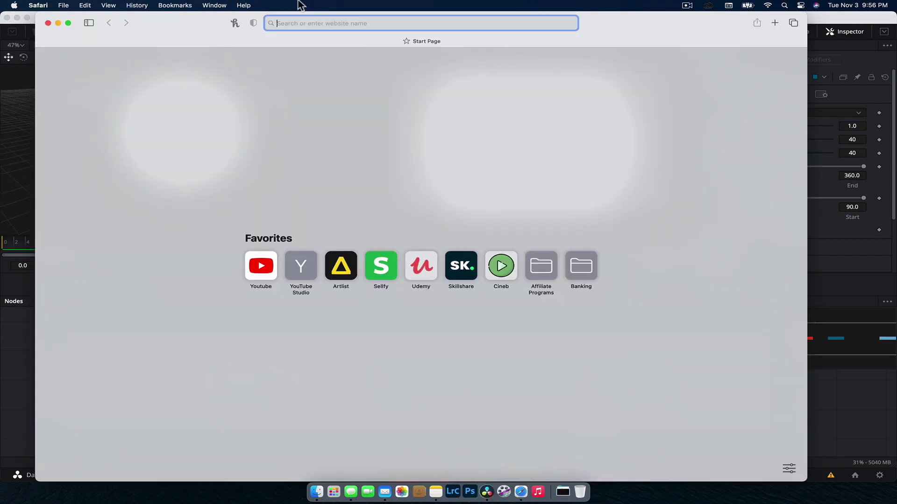
{"action": "type", "text": "earth map"}
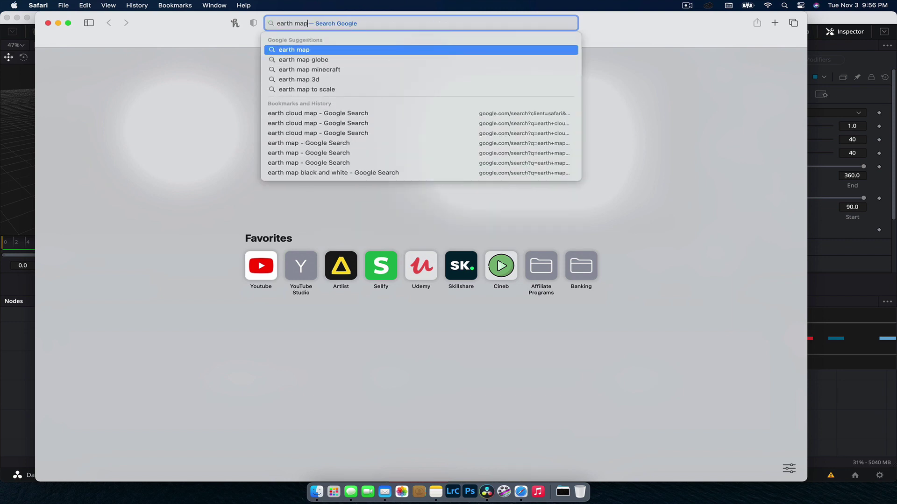
{"action": "key", "text": "Return"}
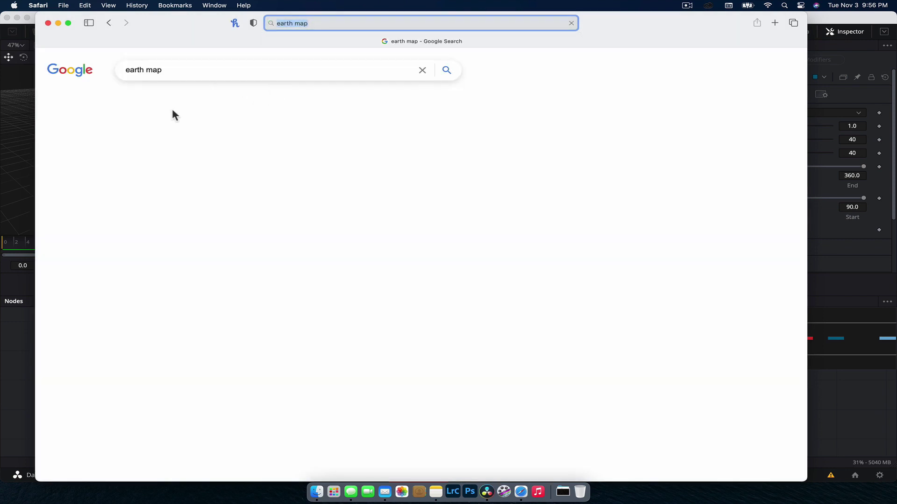
{"action": "left_click", "coordinate": [187, 100]}
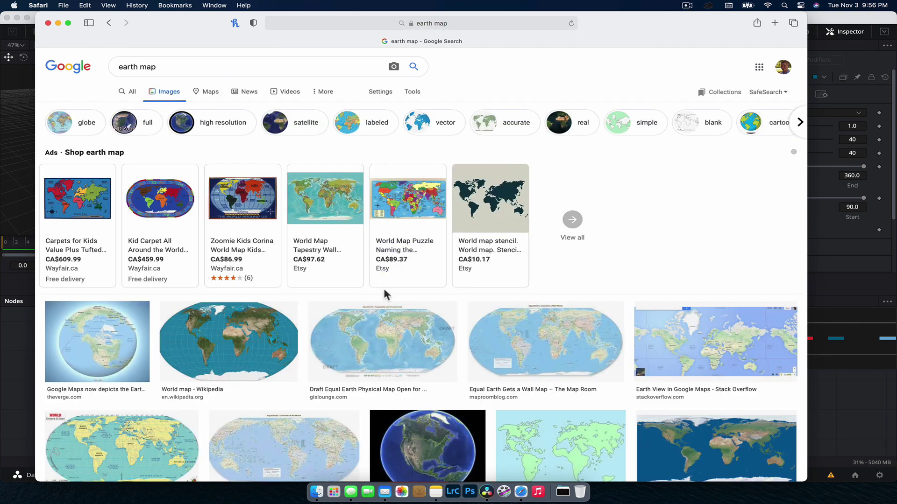
- Browse the earth map images, then return to DaVinci Resolve
{"action": "scroll", "coordinate": [384, 293], "scroll_direction": "down", "scroll_amount": 5}
{"action": "scroll", "coordinate": [384, 294], "scroll_direction": "down", "scroll_amount": 1}
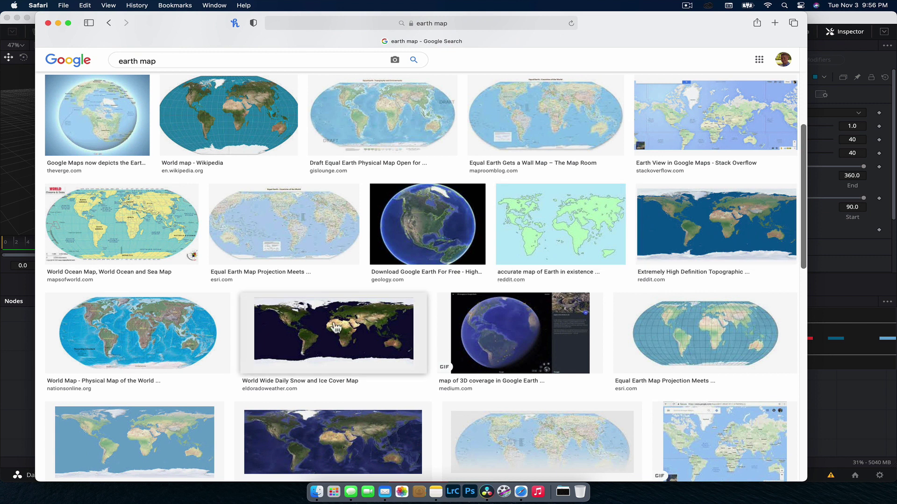
{"action": "scroll", "coordinate": [336, 327], "scroll_direction": "down", "scroll_amount": 3}
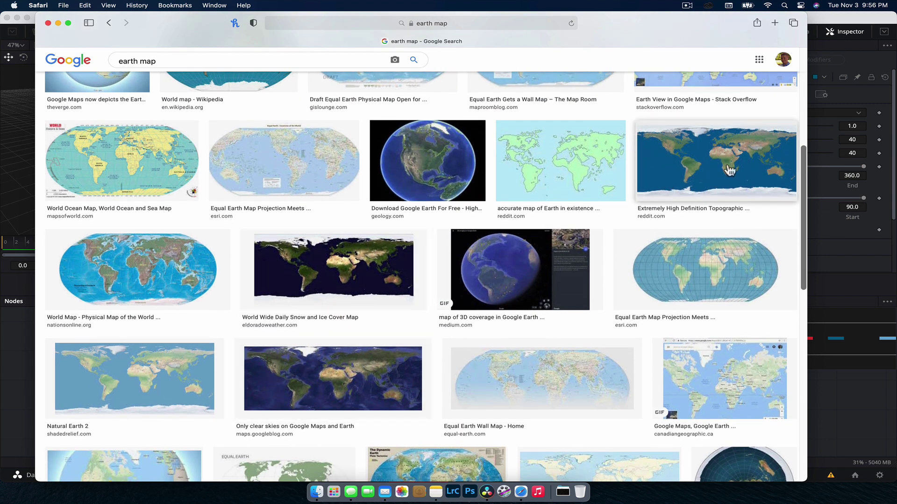
{"action": "scroll", "coordinate": [344, 351], "scroll_direction": "down", "scroll_amount": 2}
{"action": "scroll", "coordinate": [346, 351], "scroll_direction": "down", "scroll_amount": 6}
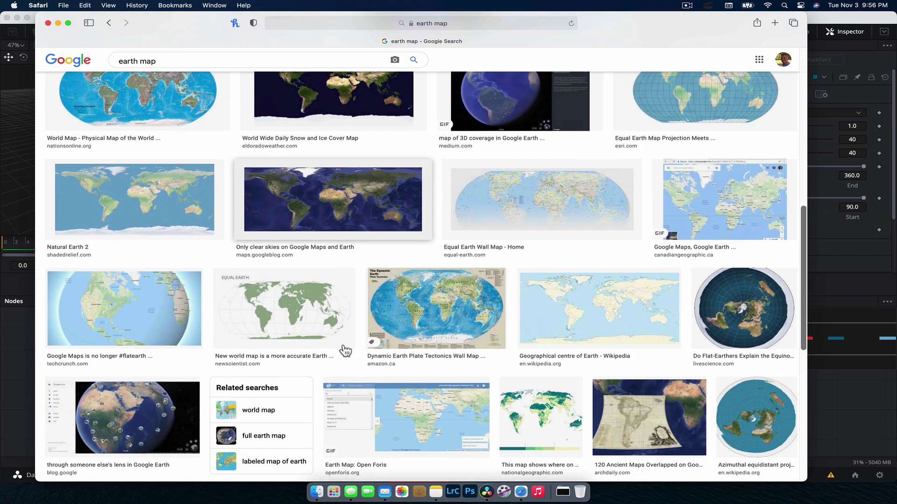
{"action": "scroll", "coordinate": [344, 350], "scroll_direction": "up", "scroll_amount": 3}
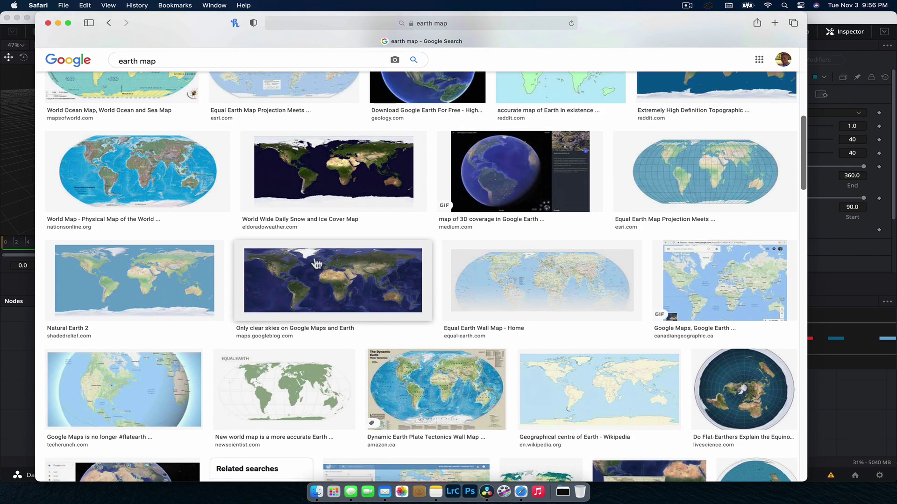
{"action": "left_click", "coordinate": [20, 124]}
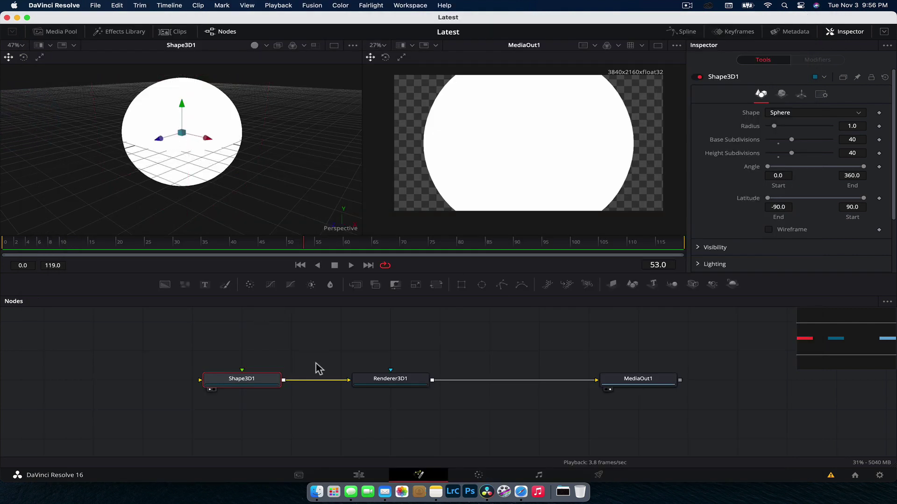
- Open Desktop > 3D Earth Tutorial > Media in Finder and drag earth.png into the Nodes panel
{"action": "left_click", "coordinate": [316, 491]}
{"action": "left_click", "coordinate": [258, 158]}
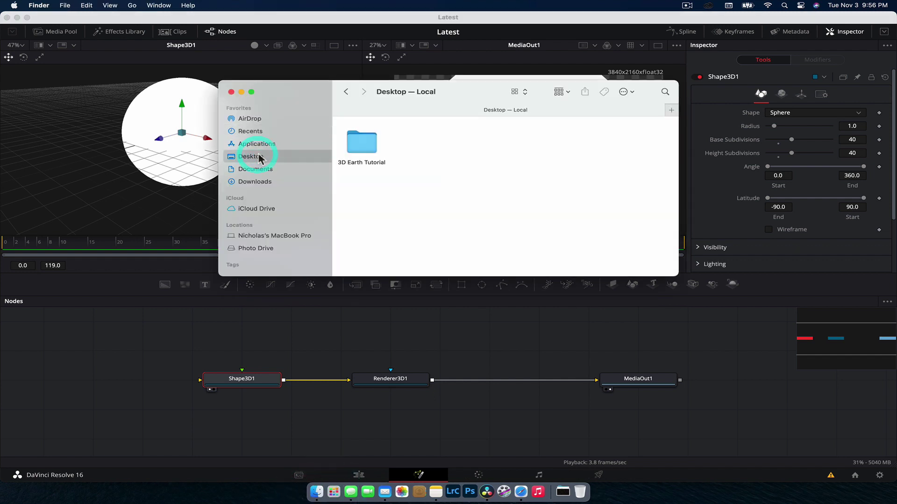
{"action": "double_click", "coordinate": [373, 140]}
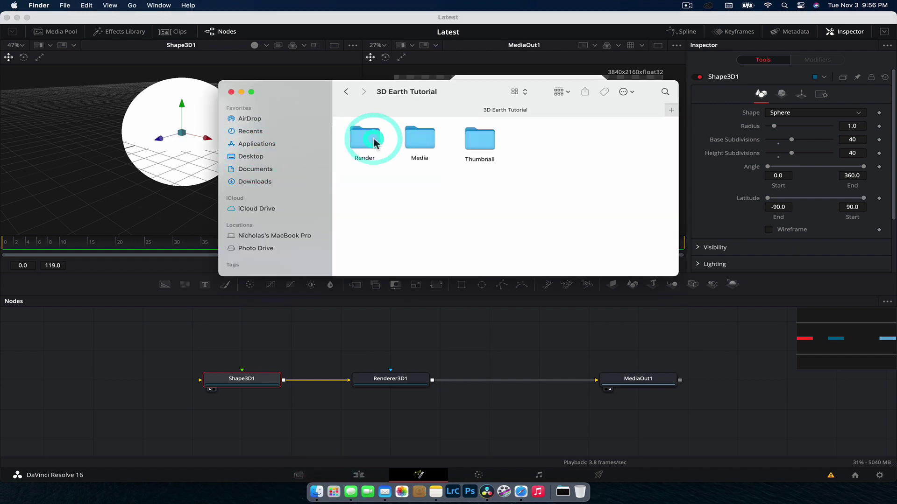
{"action": "double_click", "coordinate": [419, 138]}
{"action": "left_click_drag", "start_coordinate": [399, 140], "coordinate": [559, 181]}
{"action": "left_click", "coordinate": [559, 180]}
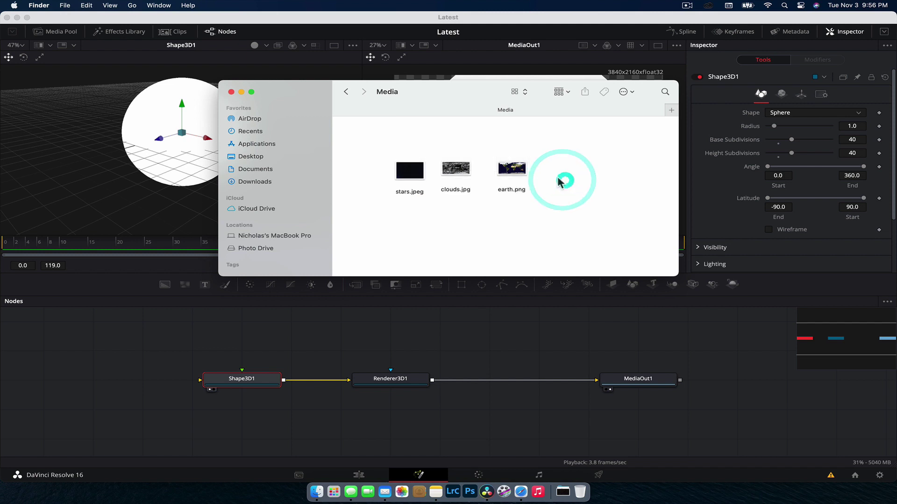
{"action": "left_click_drag", "start_coordinate": [504, 105], "coordinate": [677, 74]}
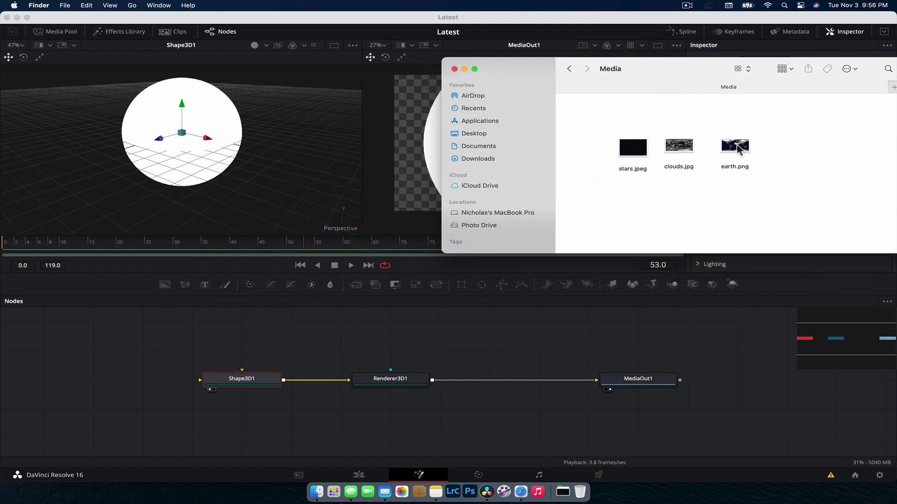
{"action": "left_click_drag", "start_coordinate": [737, 148], "coordinate": [131, 377]}
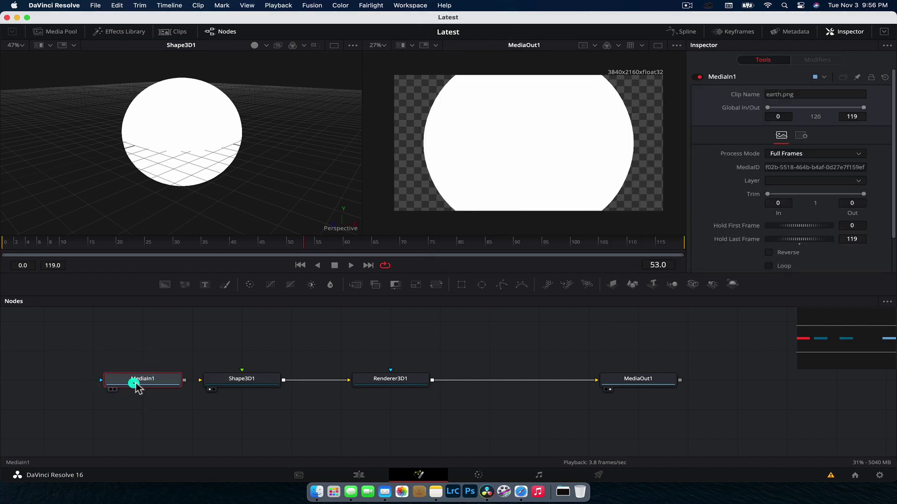
- Rename the earth.png MediaIn node to earthmap and move it above Shape3D1
{"action": "right_click", "coordinate": [135, 383]}
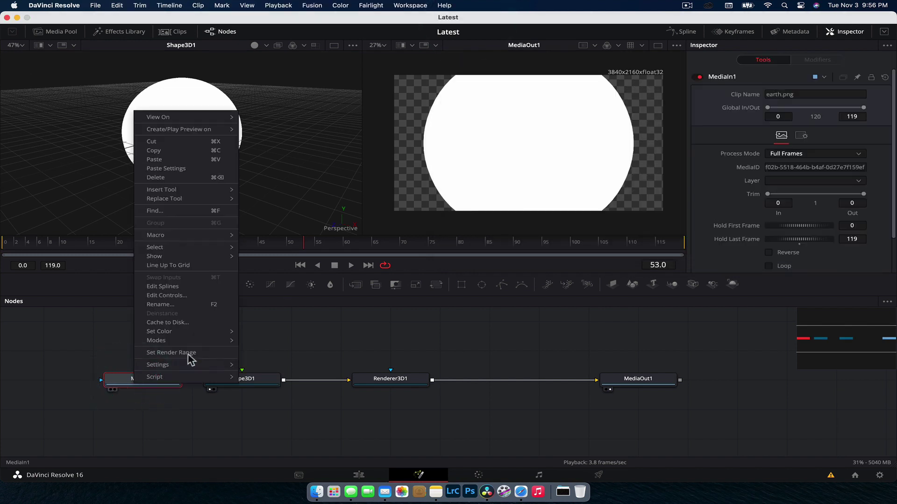
{"action": "left_click", "coordinate": [195, 304]}
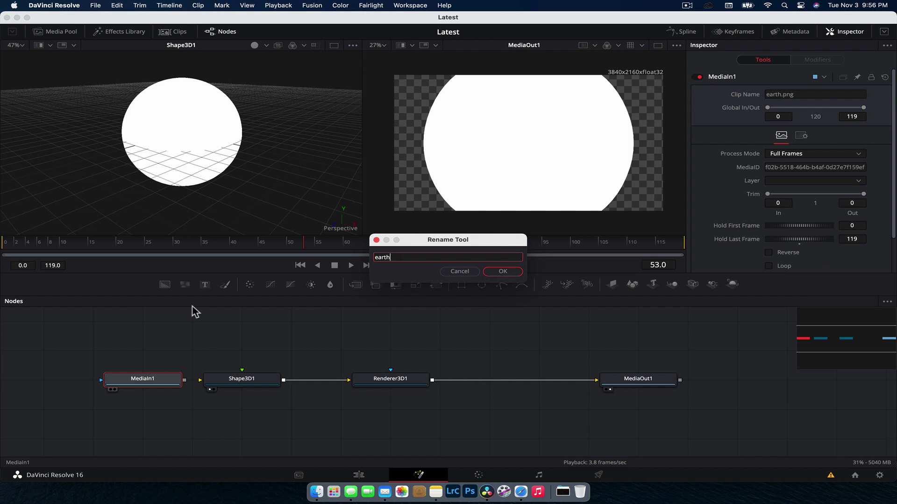
{"action": "key", "text": "Return"}
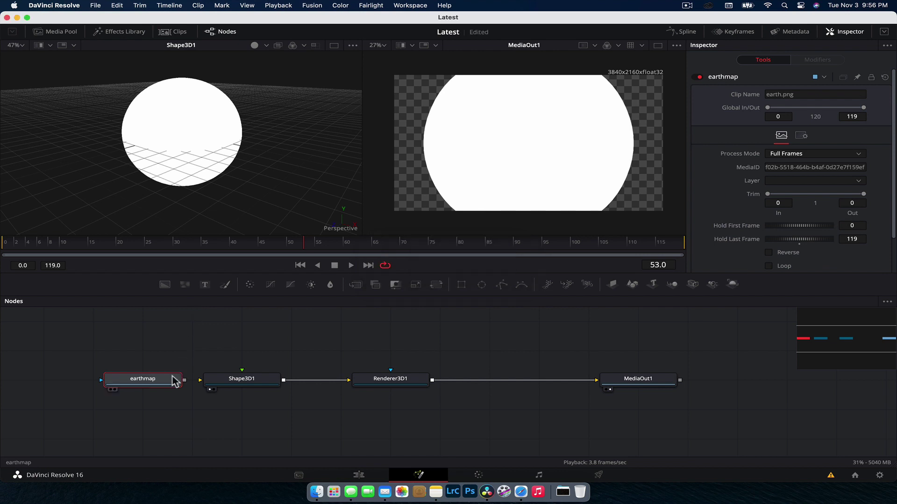
{"action": "left_click_drag", "start_coordinate": [175, 381], "coordinate": [226, 351]}
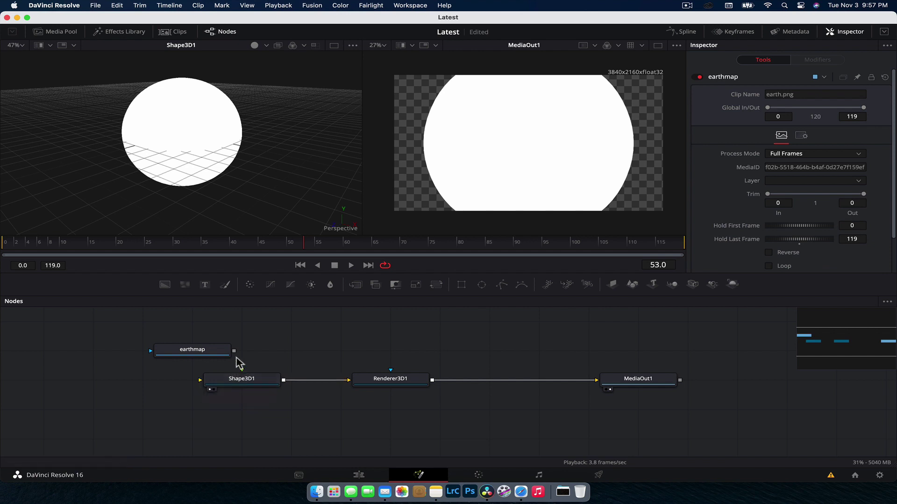
- Connect earthmap to Shape3D1's material input and orbit the viewer around the textured globe
{"action": "left_click_drag", "start_coordinate": [221, 356], "coordinate": [252, 344]}
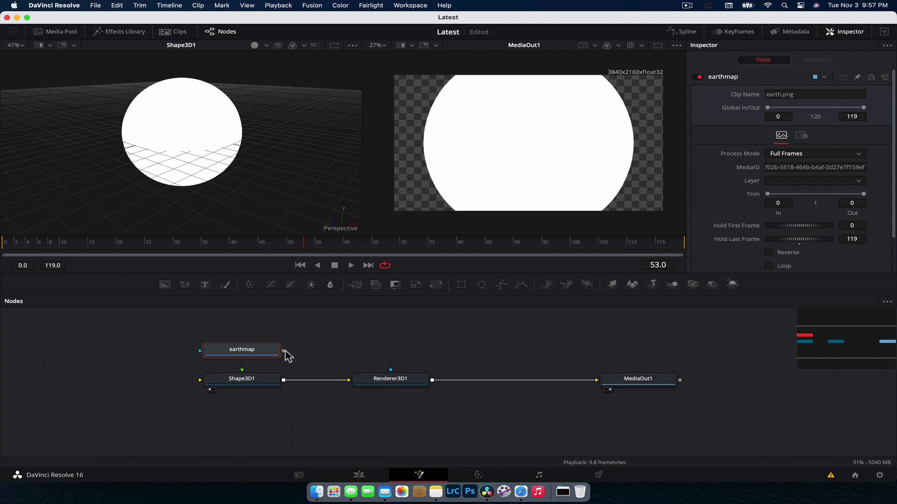
{"action": "left_click_drag", "start_coordinate": [283, 351], "coordinate": [242, 370]}
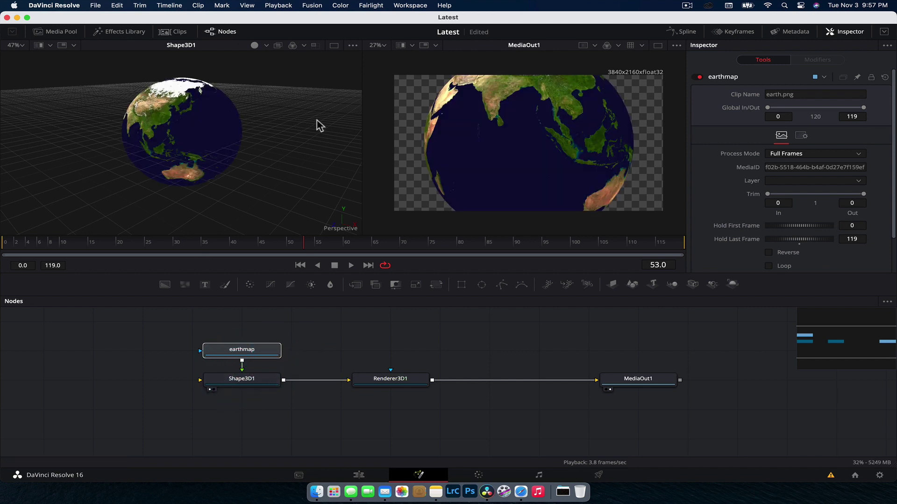
{"action": "scroll", "coordinate": [141, 133], "scroll_direction": "up", "scroll_amount": 5}
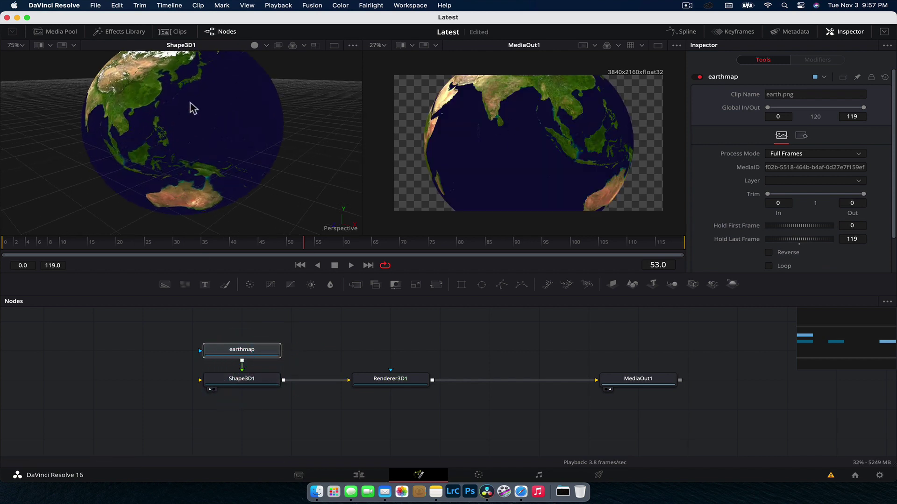
{"action": "left_click_drag", "start_coordinate": [190, 103], "coordinate": [190, 110]}
{"action": "scroll", "coordinate": [192, 133], "scroll_direction": "up", "scroll_amount": 1}
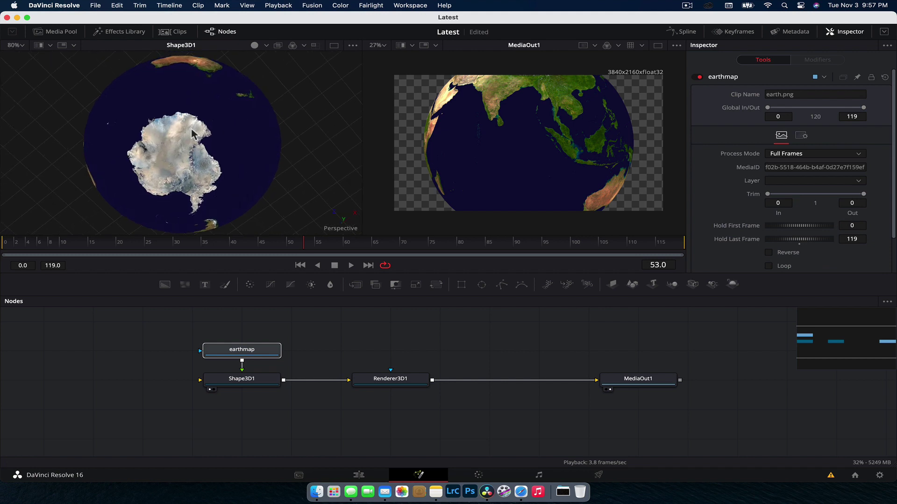
{"action": "scroll", "coordinate": [193, 134], "scroll_direction": "up", "scroll_amount": 3}
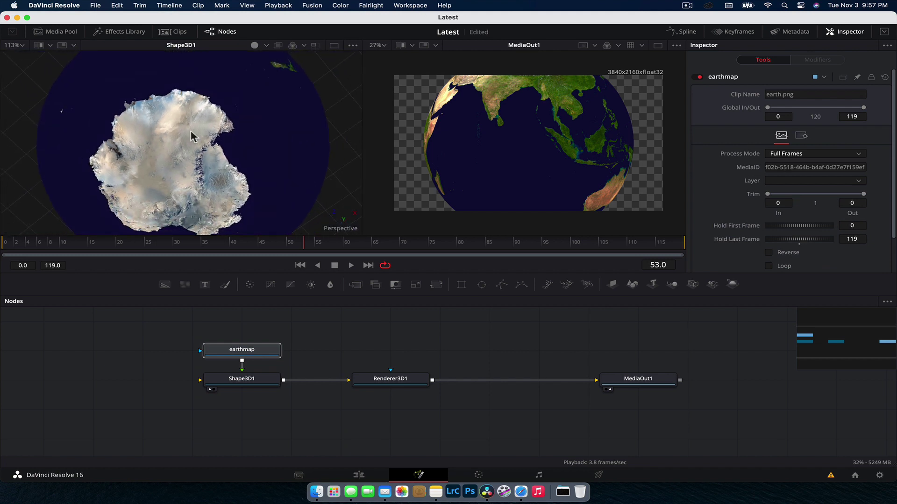
{"action": "left_click_drag", "start_coordinate": [191, 132], "coordinate": [218, 140]}
{"action": "scroll", "coordinate": [191, 132], "scroll_direction": "up", "scroll_amount": 4}
{"action": "scroll", "coordinate": [189, 132], "scroll_direction": "down", "scroll_amount": 5}
{"action": "scroll", "coordinate": [201, 142], "scroll_direction": "down", "scroll_amount": 3}
{"action": "scroll", "coordinate": [201, 141], "scroll_direction": "up", "scroll_amount": 2}
{"action": "scroll", "coordinate": [200, 141], "scroll_direction": "up", "scroll_amount": 2}
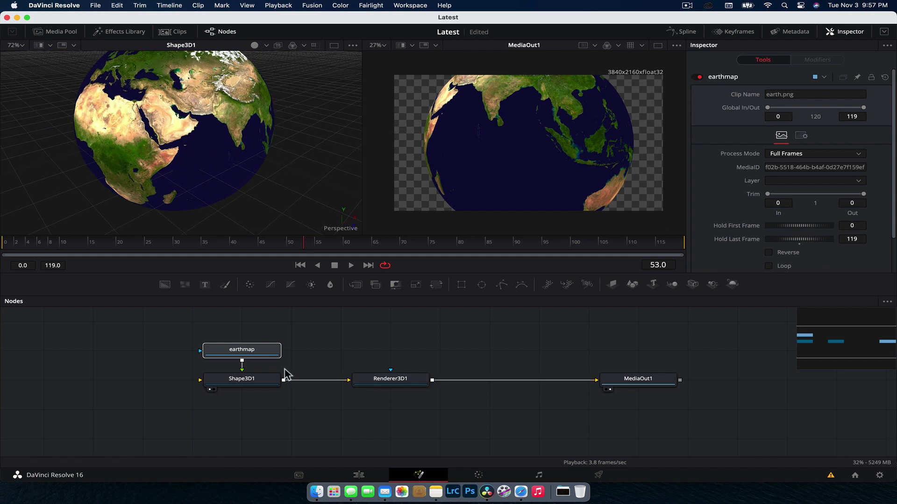
- Try Cube and Cylinder shapes on Shape3D1, then set it back to Sphere
{"action": "left_click", "coordinate": [268, 378]}
{"action": "left_click", "coordinate": [807, 112]}
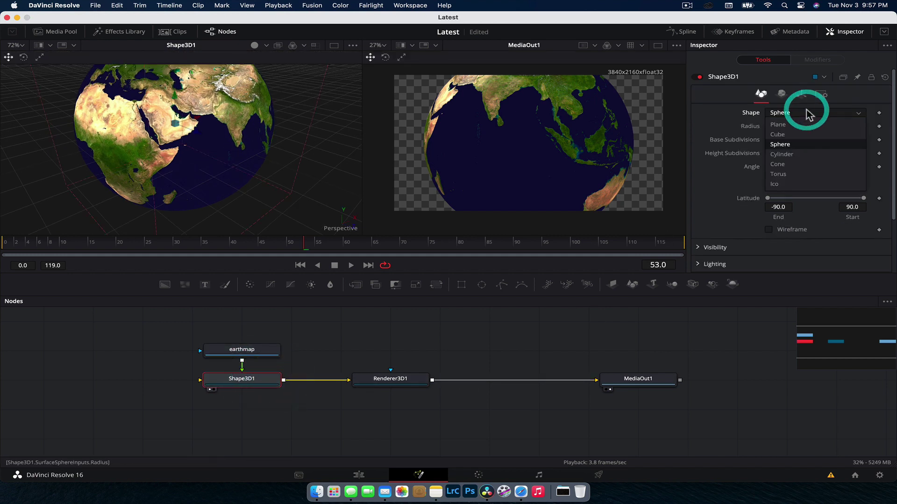
{"action": "left_click", "coordinate": [780, 133]}
{"action": "scroll", "coordinate": [268, 142], "scroll_direction": "up", "scroll_amount": 3}
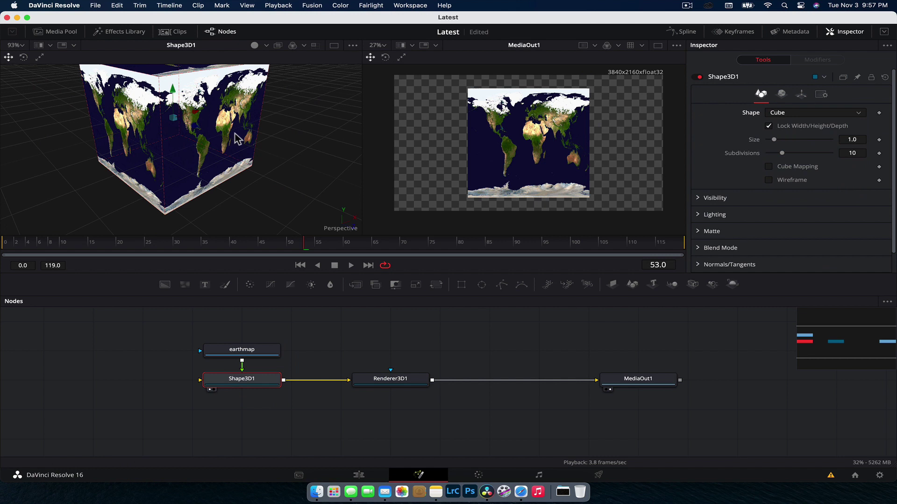
{"action": "left_click_drag", "start_coordinate": [264, 142], "coordinate": [256, 140]}
{"action": "left_click", "coordinate": [815, 112]}
{"action": "left_click", "coordinate": [801, 156]}
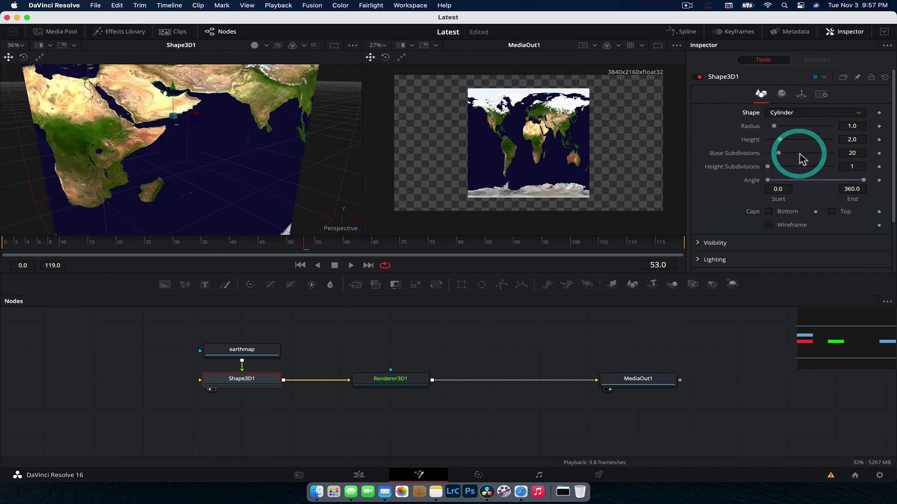
{"action": "scroll", "coordinate": [155, 178], "scroll_direction": "down", "scroll_amount": 3}
{"action": "left_click_drag", "start_coordinate": [126, 178], "coordinate": [125, 167]}
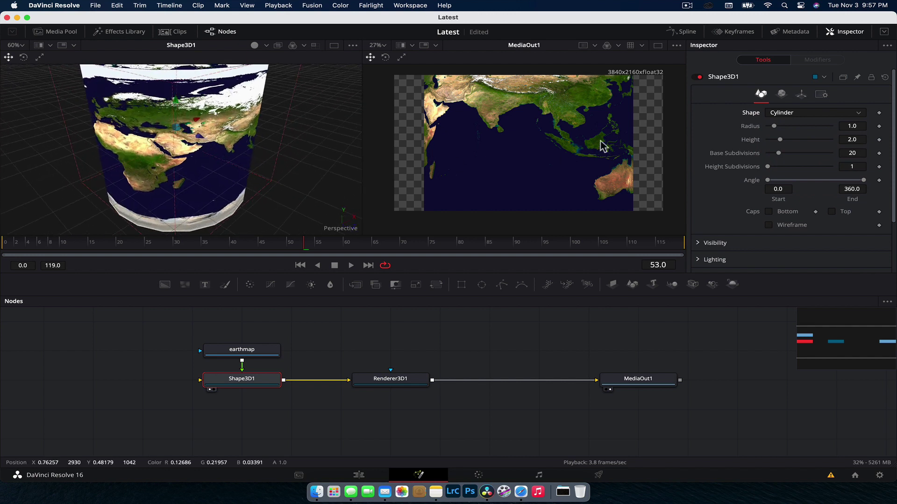
{"action": "left_click", "coordinate": [793, 113]}
{"action": "left_click", "coordinate": [780, 144]}
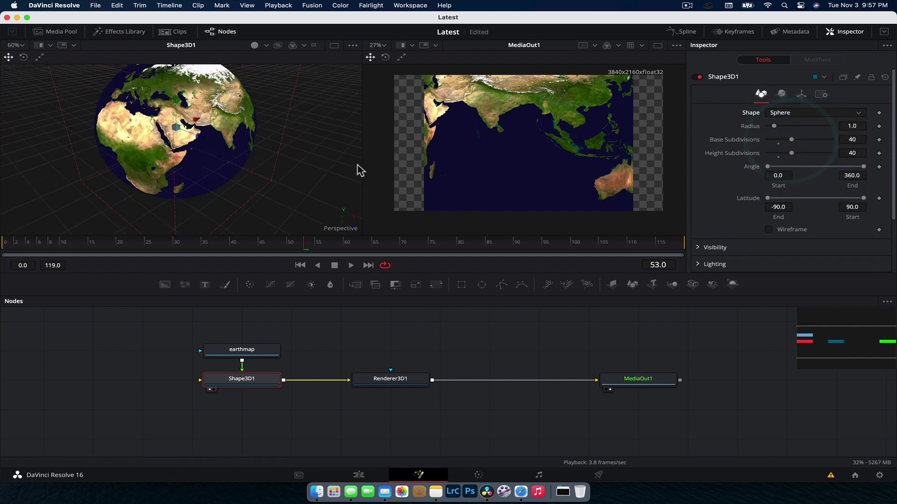
- Rotate the globe to Y -203.5 to face the Americas and spread the nodes apart
{"action": "left_click_drag", "start_coordinate": [279, 171], "coordinate": [248, 168]}
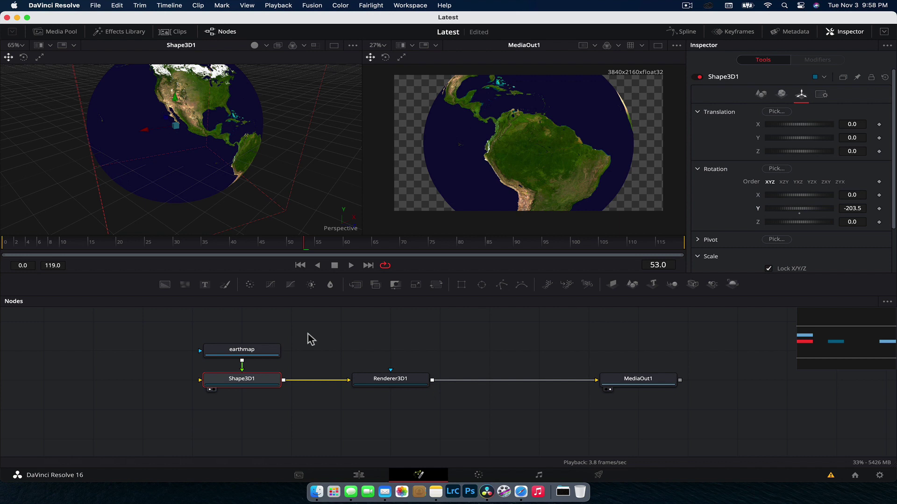
{"action": "left_click_drag", "start_coordinate": [307, 334], "coordinate": [187, 380]}
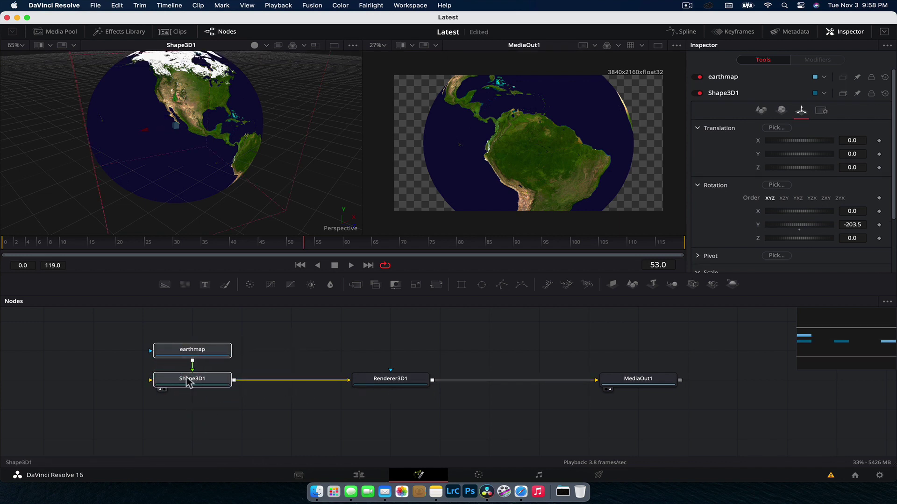
{"action": "left_click_drag", "start_coordinate": [399, 386], "coordinate": [435, 383]}
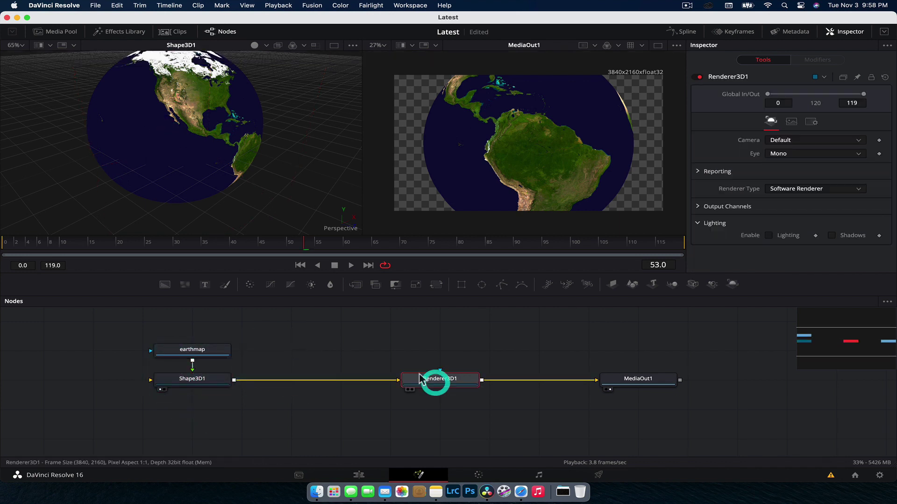
{"action": "left_click", "coordinate": [412, 335]}
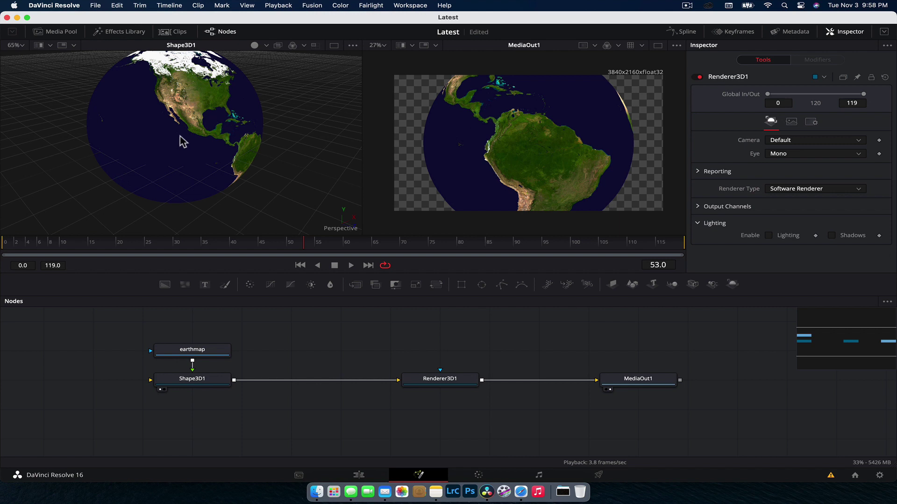
- Change the Google image search from earth maps to cloud maps
{"action": "left_click", "coordinate": [520, 492]}
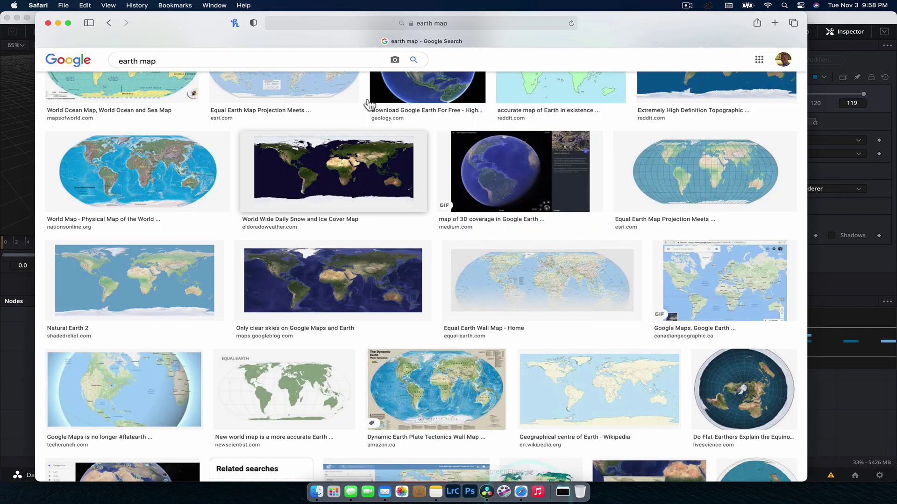
{"action": "scroll", "coordinate": [181, 62], "scroll_direction": "up", "scroll_amount": 10}
{"action": "left_click", "coordinate": [136, 66]}
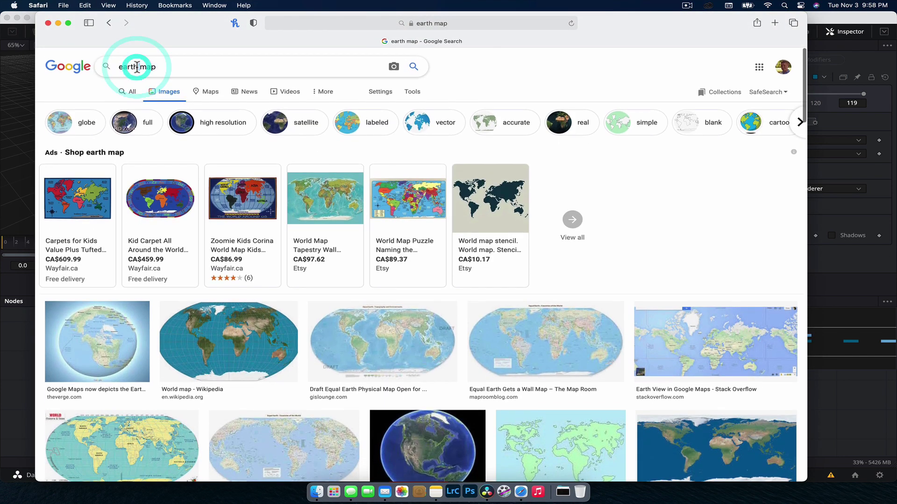
{"action": "double_click", "coordinate": [125, 65]}
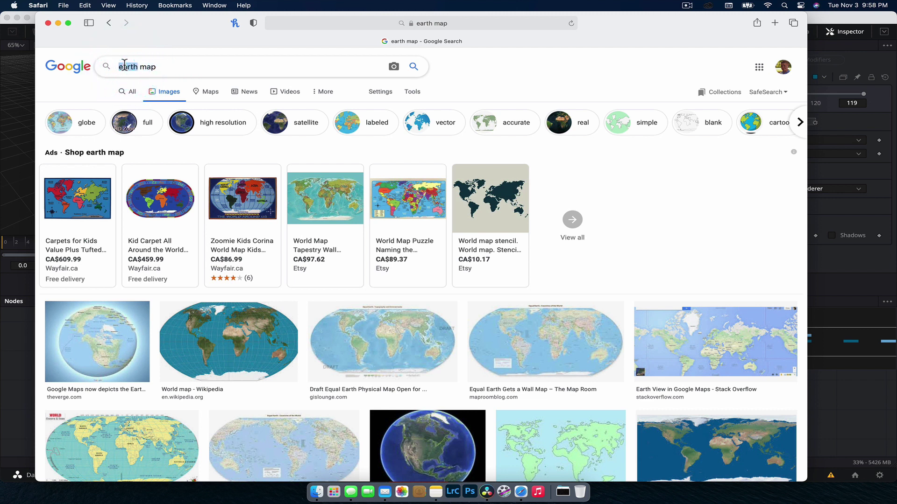
{"action": "type", "text": "cloud"}
{"action": "key", "text": "Return"}
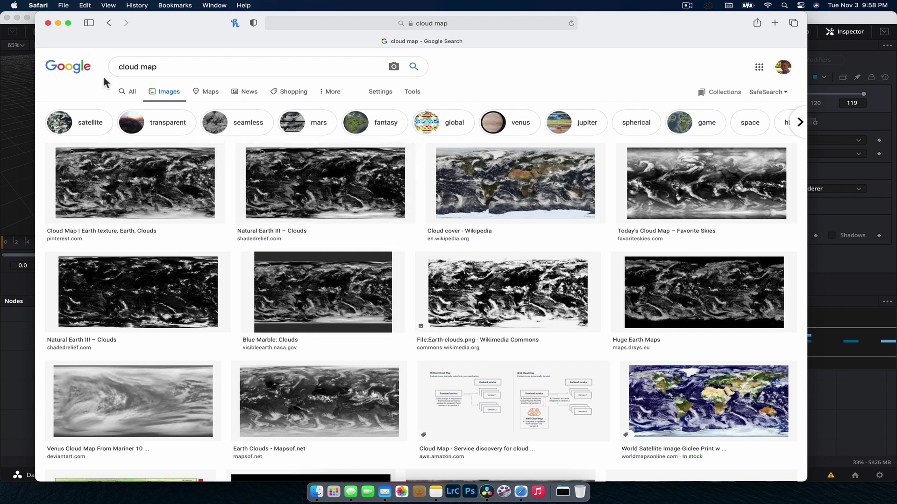
- Close Safari and drag clouds.jpg from the Media folder into the Nodes panel as MediaIn1
{"action": "left_click", "coordinate": [47, 23]}
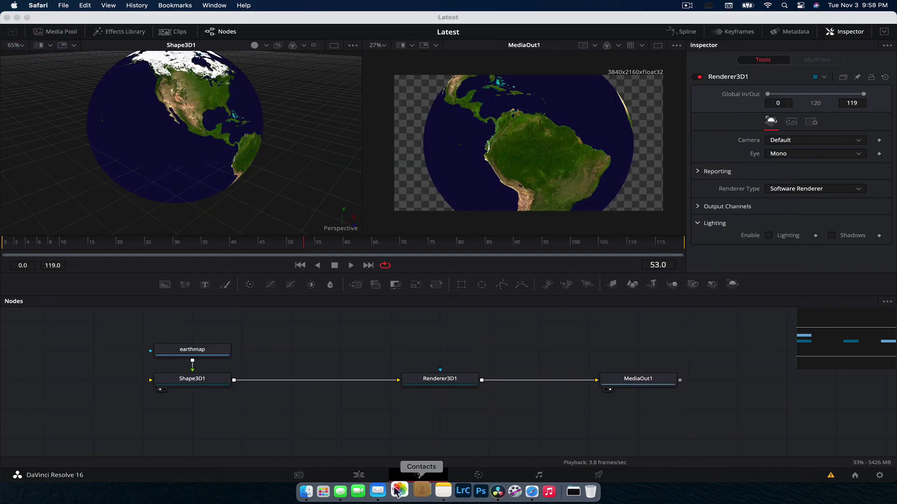
{"action": "left_click", "coordinate": [318, 492]}
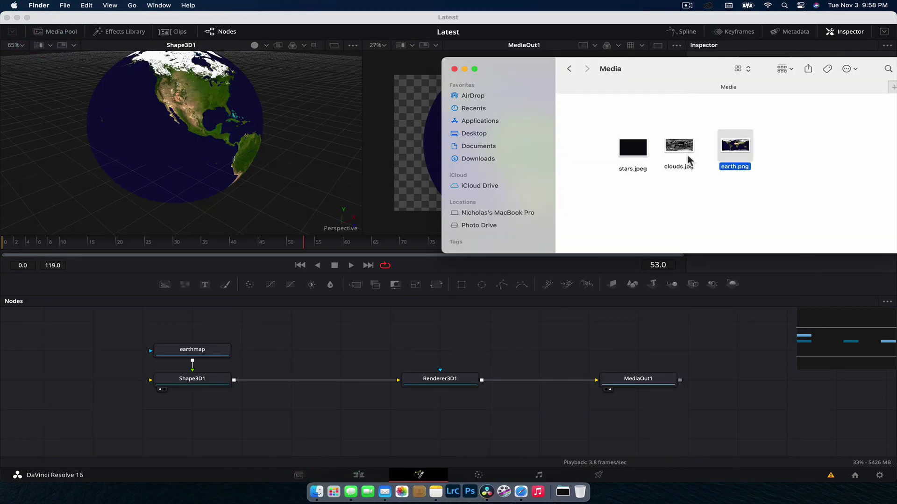
{"action": "left_click_drag", "start_coordinate": [688, 158], "coordinate": [311, 337]}
{"action": "left_click", "coordinate": [454, 69]}
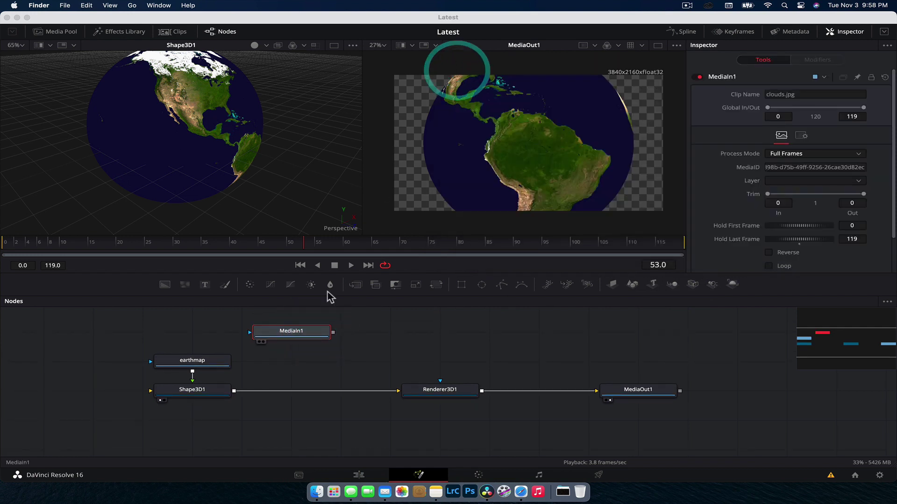
{"action": "right_click", "coordinate": [294, 340]}
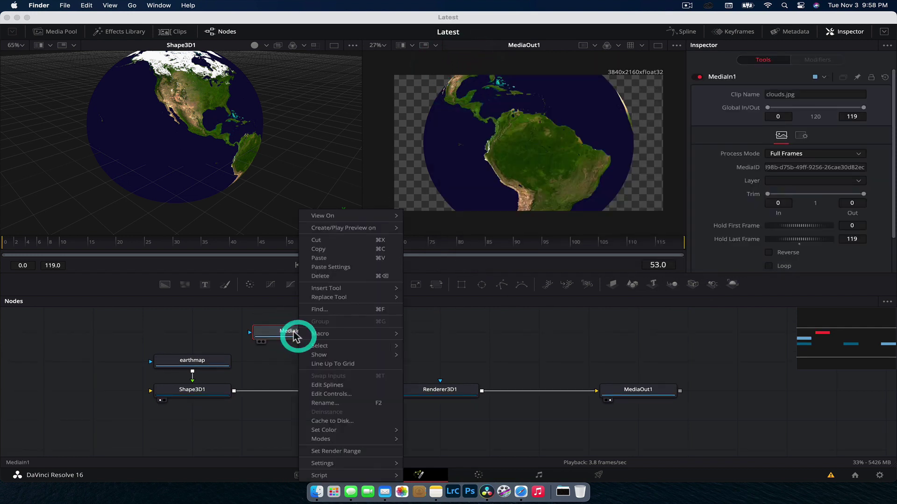
- Rename MediaIn1 to Cloudsmap and shift earthmap and Shape3D1 left to make room
{"action": "left_click", "coordinate": [344, 404]}
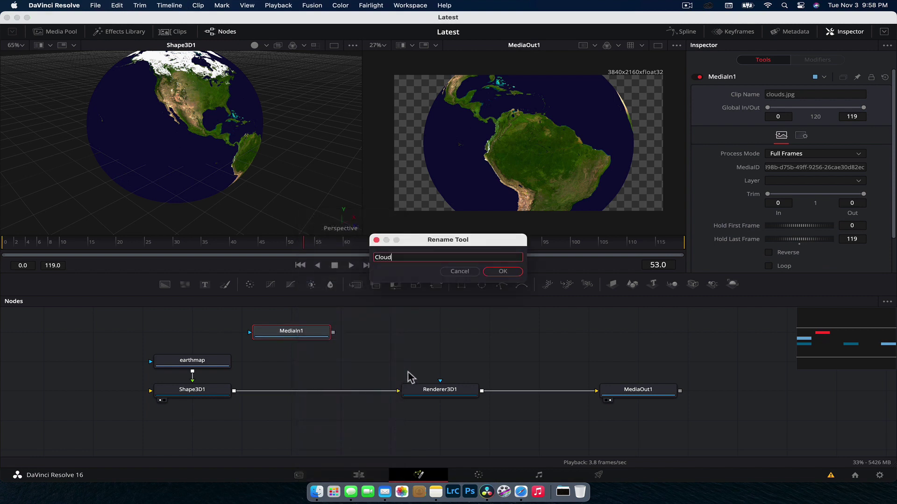
{"action": "type", "text": "Cloudsmap"}
{"action": "key", "text": "Return"}
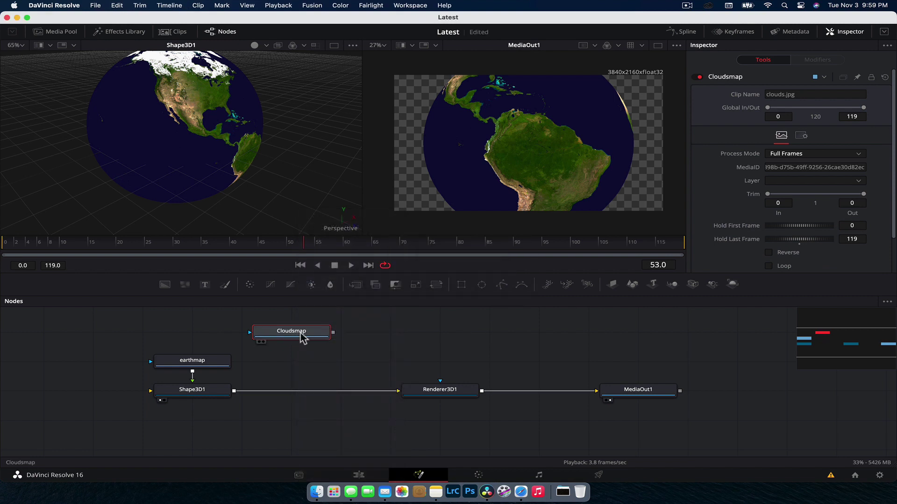
{"action": "mouse_move", "coordinate": [302, 337]}
{"action": "left_mouse_down"}
{"action": "mouse_move", "coordinate": [342, 345]}
{"action": "mouse_move", "coordinate": [305, 346]}
{"action": "left_mouse_up"}
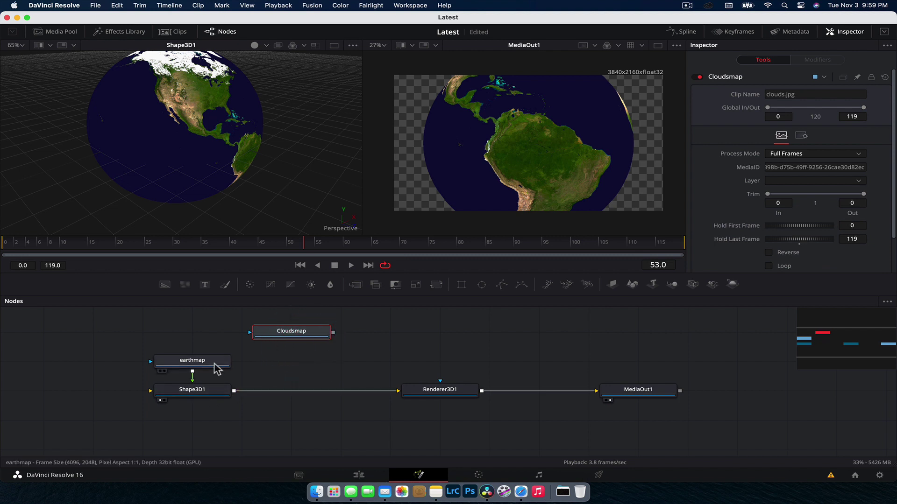
{"action": "left_click_drag", "start_coordinate": [190, 394], "coordinate": [141, 391]}
{"action": "left_click", "coordinate": [208, 383]}
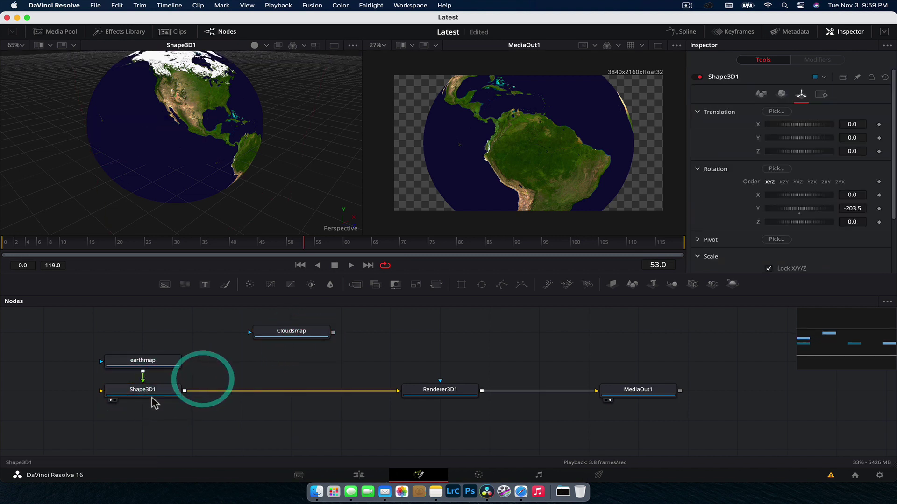
{"action": "left_click", "coordinate": [152, 397]}
- Duplicate Shape3D1 as Shape3D1_1, texture it with Cloudsmap, and merge it into the render chain
{"action": "key", "text": "super+c"}
{"action": "left_click", "coordinate": [274, 416]}
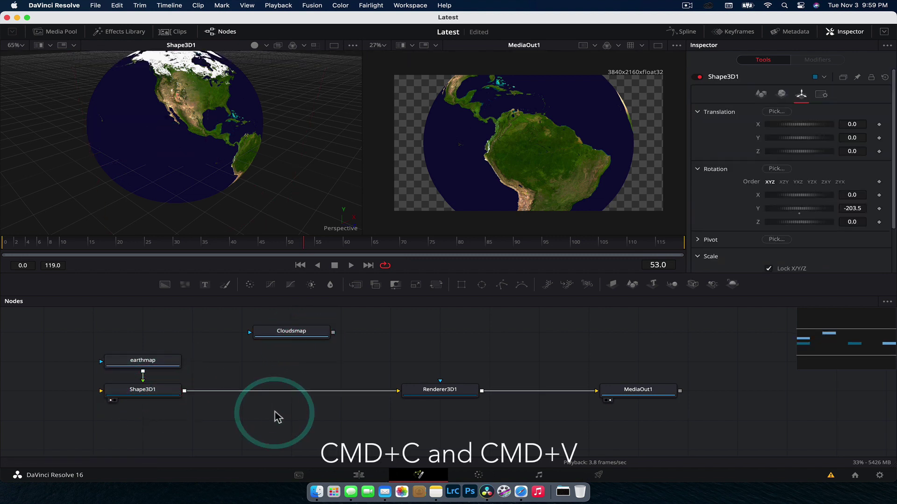
{"action": "key", "text": "super+v"}
{"action": "left_click_drag", "start_coordinate": [321, 425], "coordinate": [321, 367]}
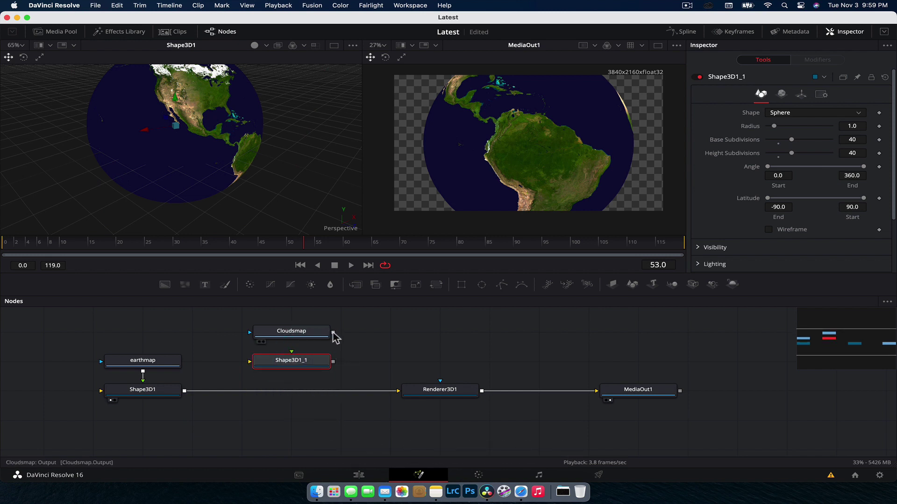
{"action": "left_click_drag", "start_coordinate": [333, 334], "coordinate": [290, 355]}
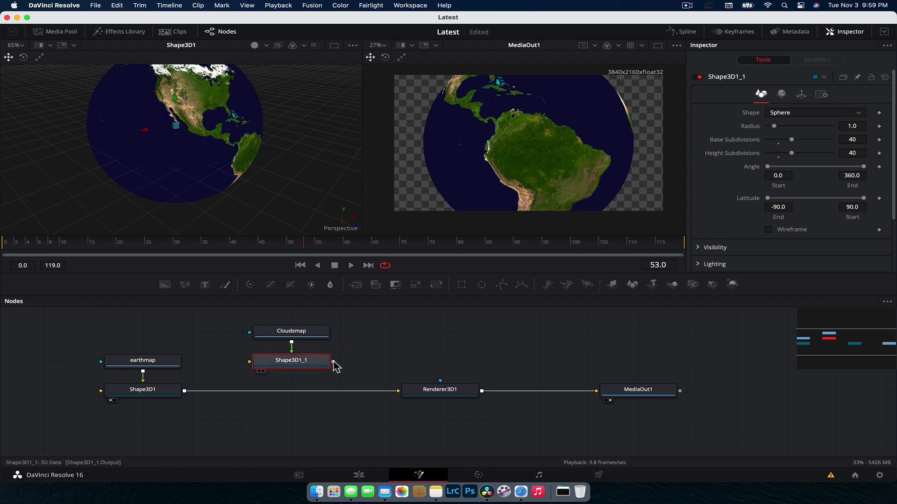
{"action": "left_click_drag", "start_coordinate": [333, 362], "coordinate": [185, 392]}
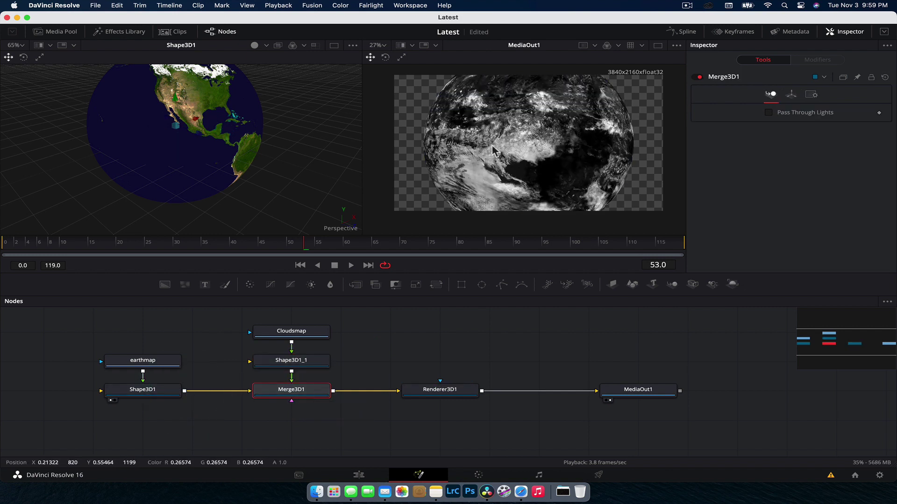
- Compare the shape settings of the cloud and earth spheres in the Inspector
{"action": "left_click", "coordinate": [291, 360]}
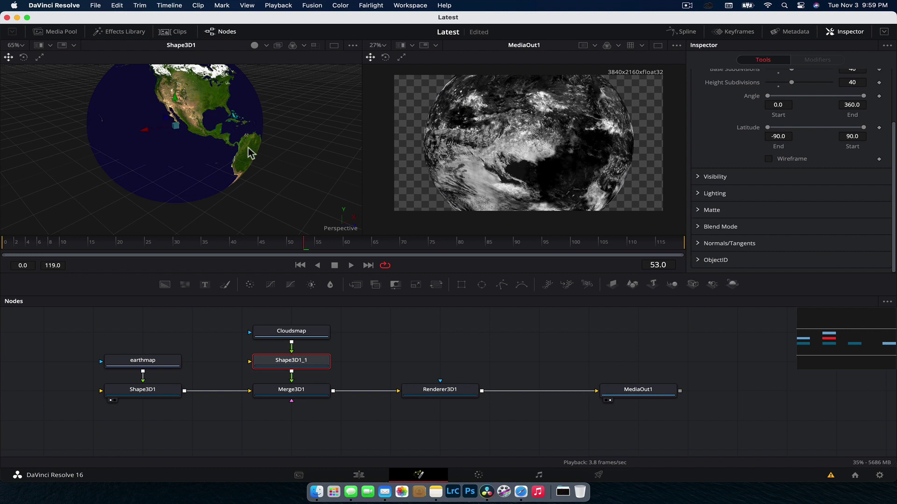
{"action": "left_click", "coordinate": [153, 388]}
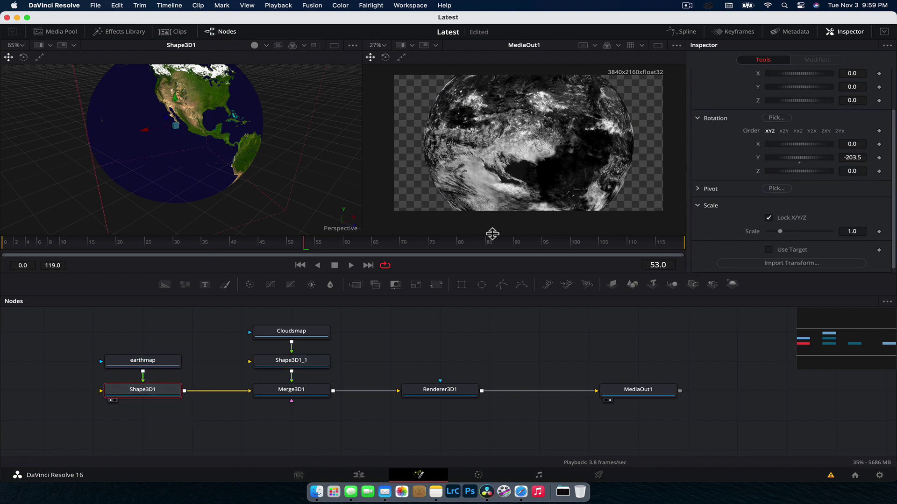
{"action": "scroll", "coordinate": [772, 154], "scroll_direction": "up", "scroll_amount": 2}
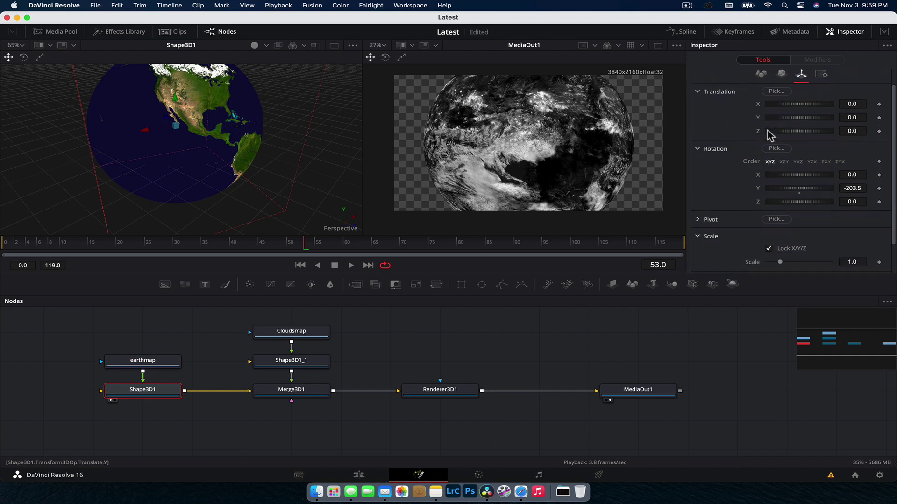
{"action": "scroll", "coordinate": [769, 136], "scroll_direction": "down", "scroll_amount": 2}
{"action": "scroll", "coordinate": [762, 101], "scroll_direction": "up", "scroll_amount": 3}
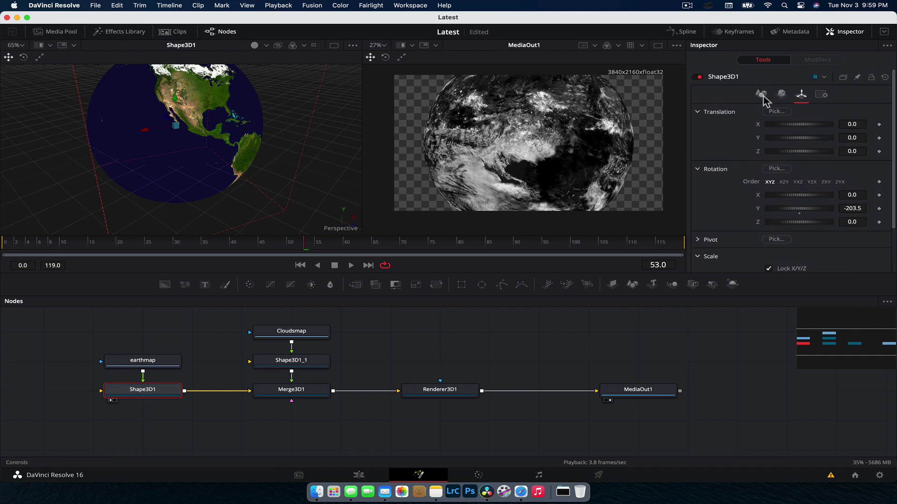
{"action": "left_click", "coordinate": [761, 94]}
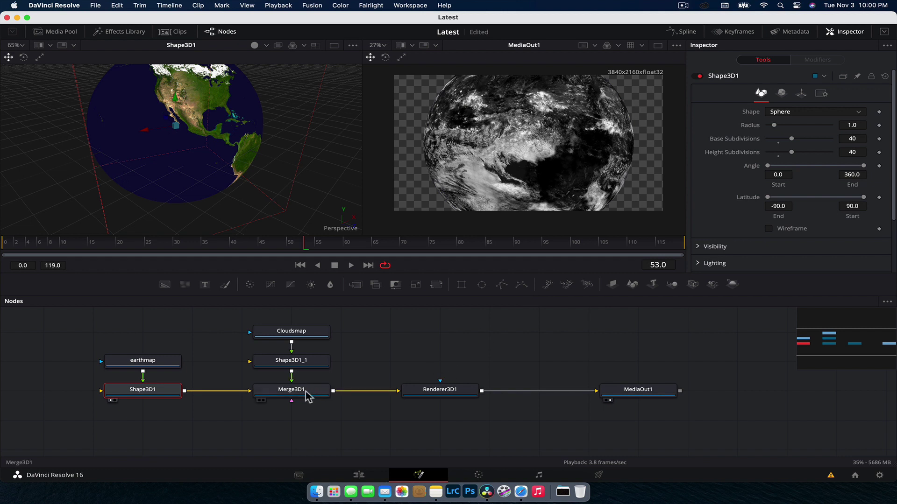
- Set Shape3D1_1's radius to 1.05, keeping subdivisions at 40
{"action": "left_click", "coordinate": [307, 368]}
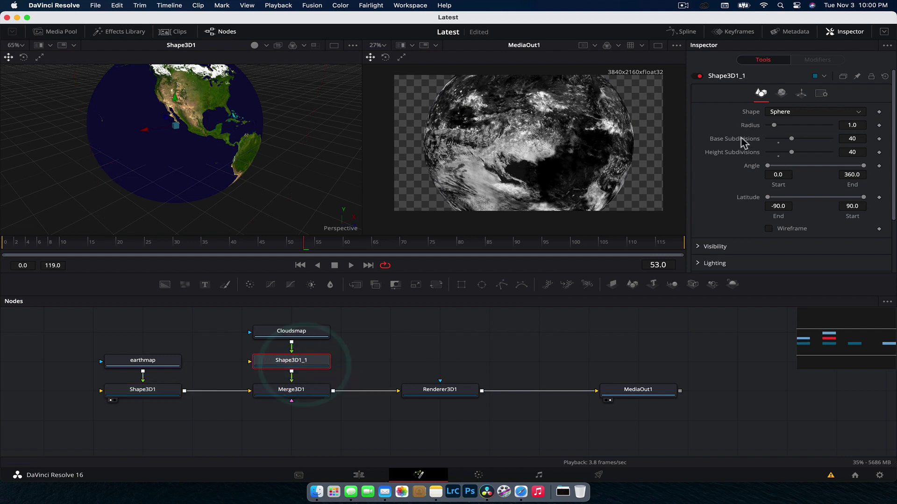
{"action": "left_click", "coordinate": [861, 125]}
{"action": "type", "text": "0"}
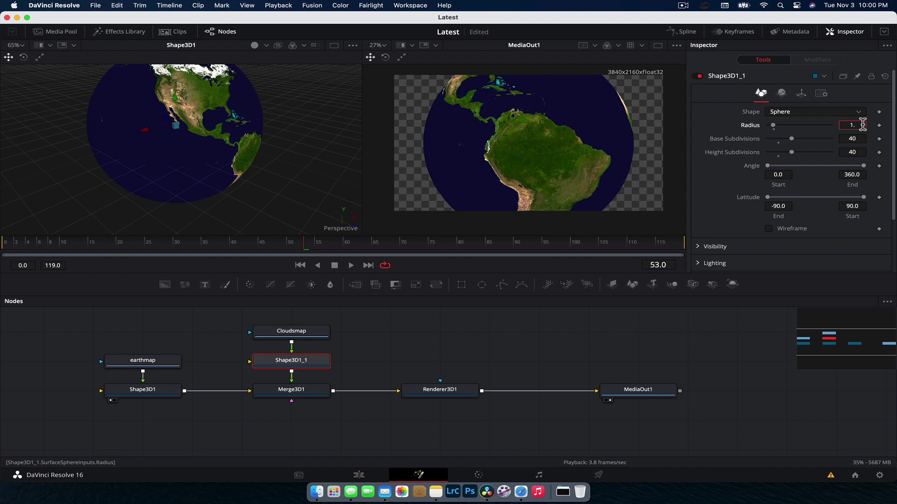
{"action": "key", "text": "Tab"}
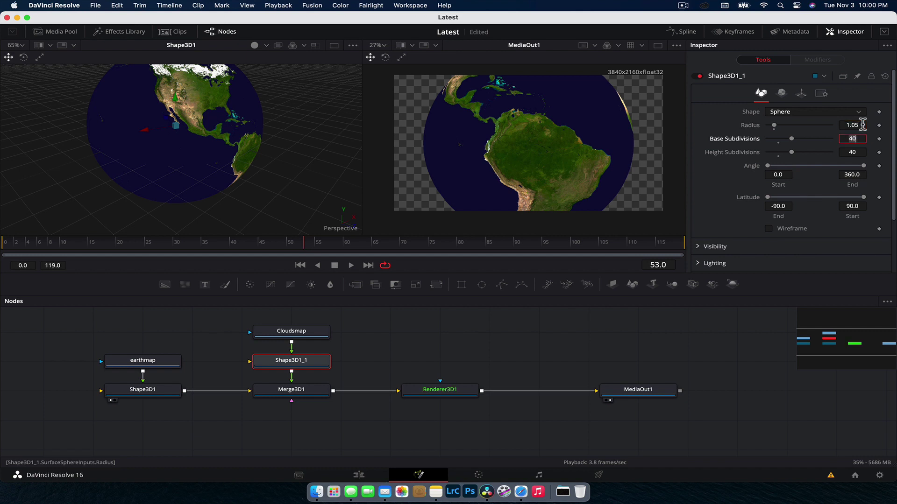
{"action": "key", "text": "Return"}
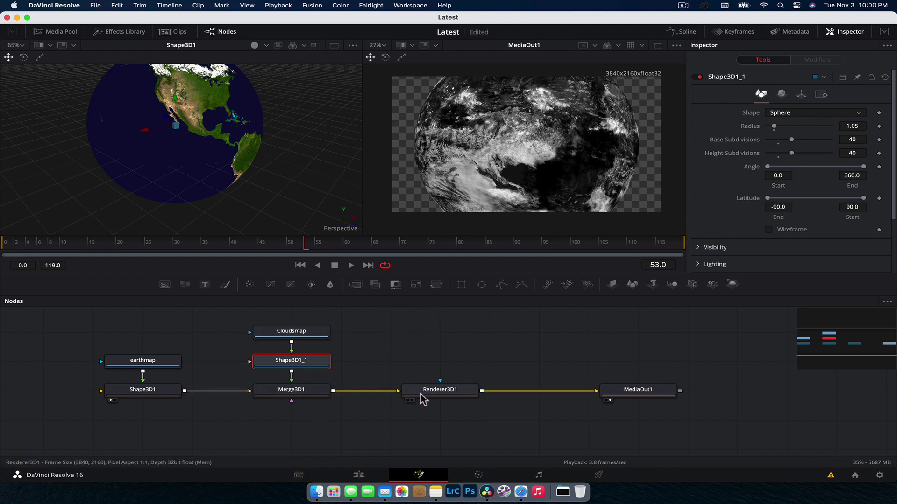
{"action": "left_click", "coordinate": [300, 393]}
- Show the merged spheres in the left viewer and rename Shape3D1_1 to clouds
{"action": "key", "text": "1"}
{"action": "left_click", "coordinate": [251, 136]}
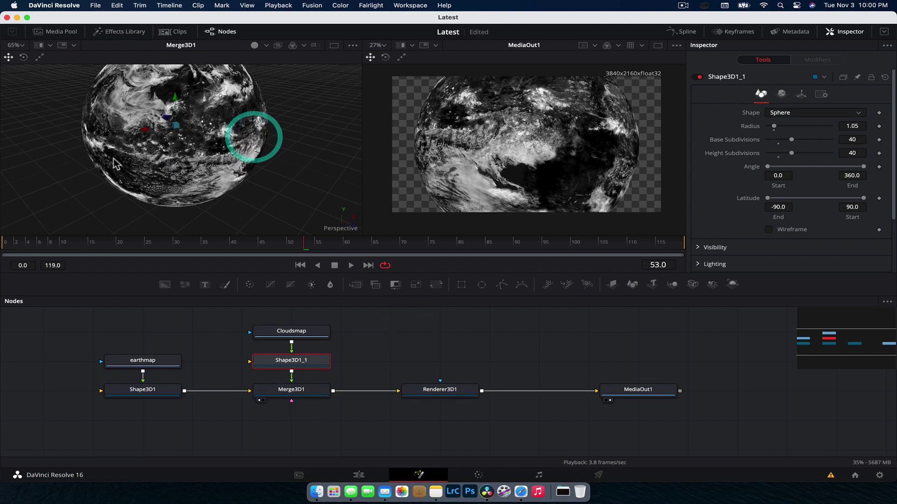
{"action": "scroll", "coordinate": [274, 152], "scroll_direction": "up", "scroll_amount": 5}
{"action": "scroll", "coordinate": [274, 152], "scroll_direction": "down", "scroll_amount": 8}
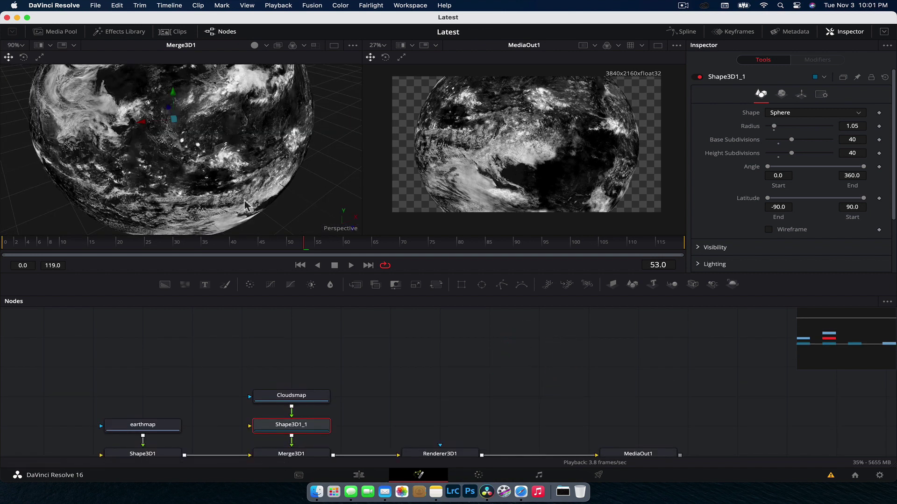
{"action": "left_click", "coordinate": [304, 395]}
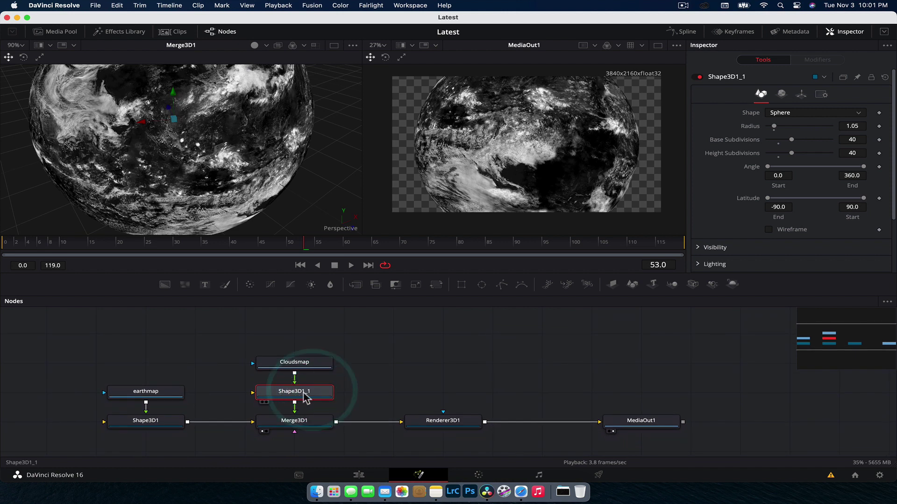
{"action": "right_click", "coordinate": [305, 396]}
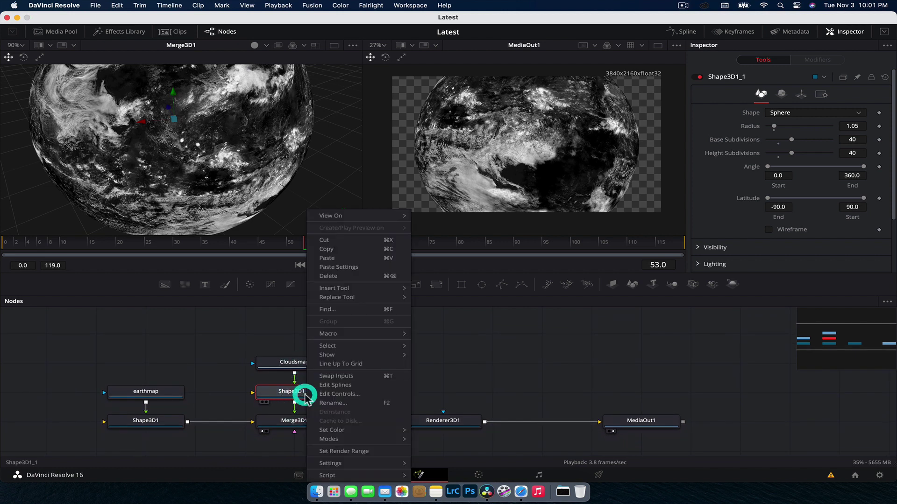
{"action": "left_click", "coordinate": [351, 403]}
{"action": "type", "text": "clouds"}
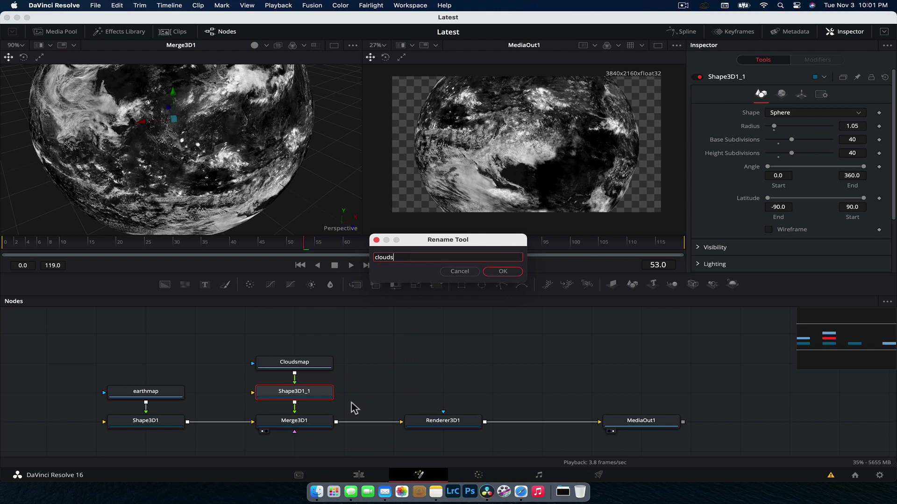
{"action": "key", "text": "Return"}
- Rename the Shape3D1 sphere node to earth
{"action": "left_click", "coordinate": [143, 425]}
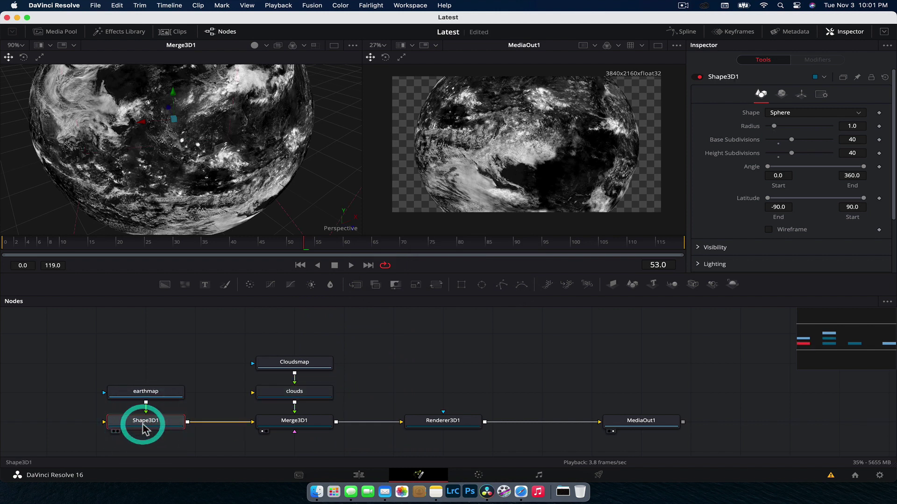
{"action": "right_click", "coordinate": [143, 425]}
{"action": "left_click", "coordinate": [187, 349]}
{"action": "type", "text": "earth"}
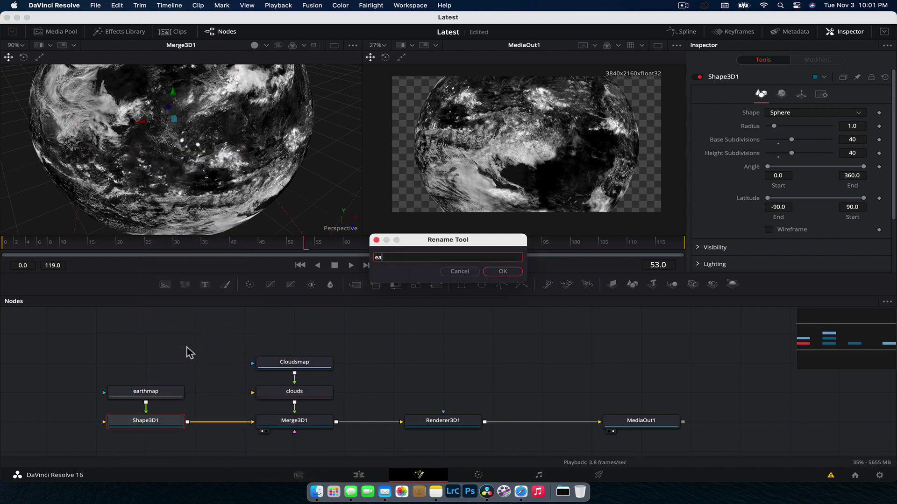
{"action": "key", "text": "Return"}
{"action": "left_click", "coordinate": [320, 392]}
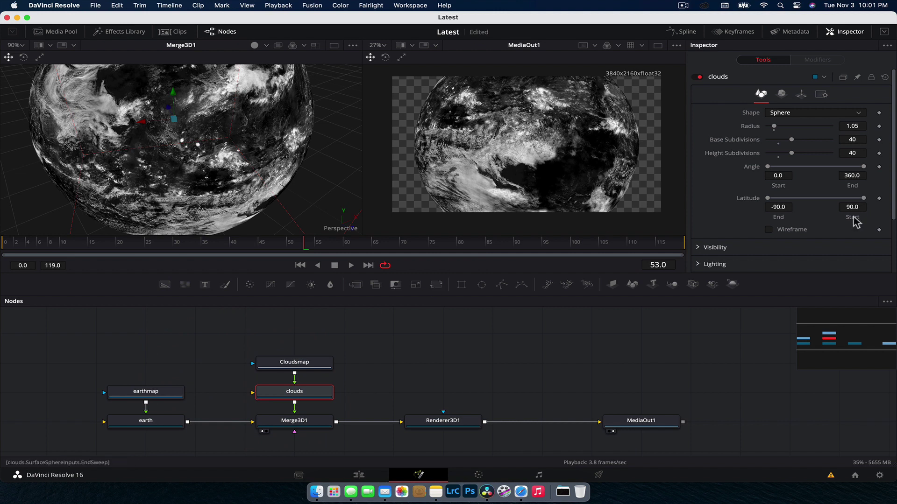
- Set the clouds sphere's software blend mode to Screen
{"action": "scroll", "coordinate": [787, 234], "scroll_direction": "down", "scroll_amount": 3}
{"action": "scroll", "coordinate": [768, 130], "scroll_direction": "up", "scroll_amount": 3}
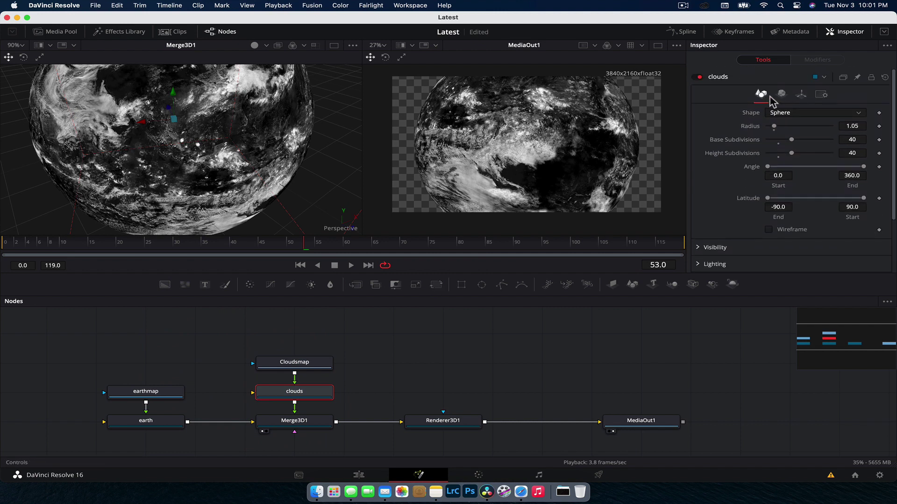
{"action": "scroll", "coordinate": [775, 93], "scroll_direction": "down", "scroll_amount": 3}
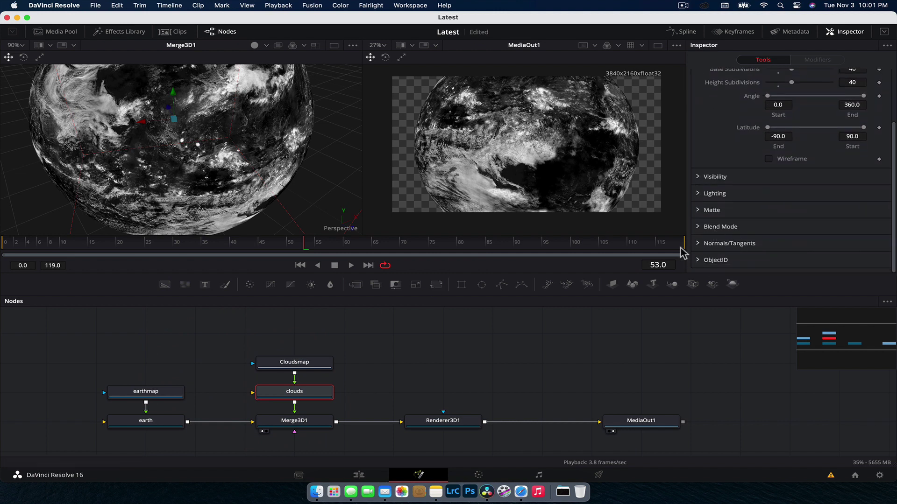
{"action": "left_click", "coordinate": [698, 228]}
{"action": "scroll", "coordinate": [701, 232], "scroll_direction": "down", "scroll_amount": 2}
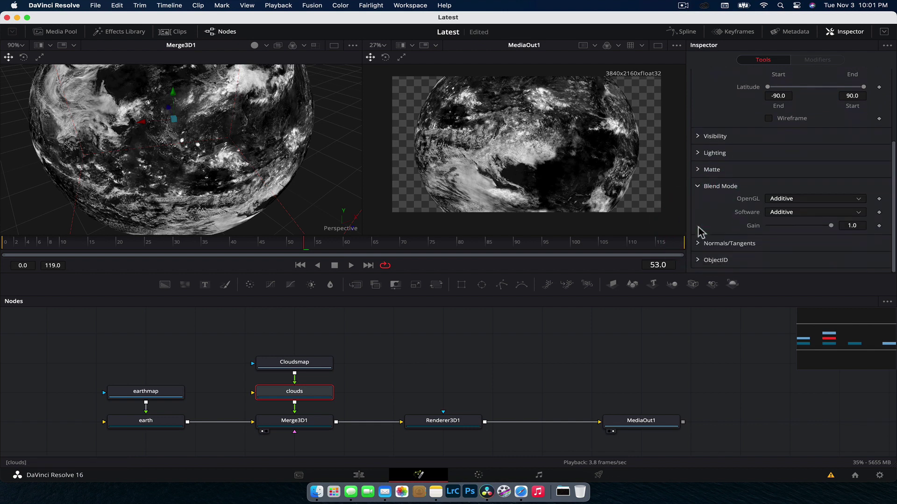
{"action": "left_click", "coordinate": [803, 213]}
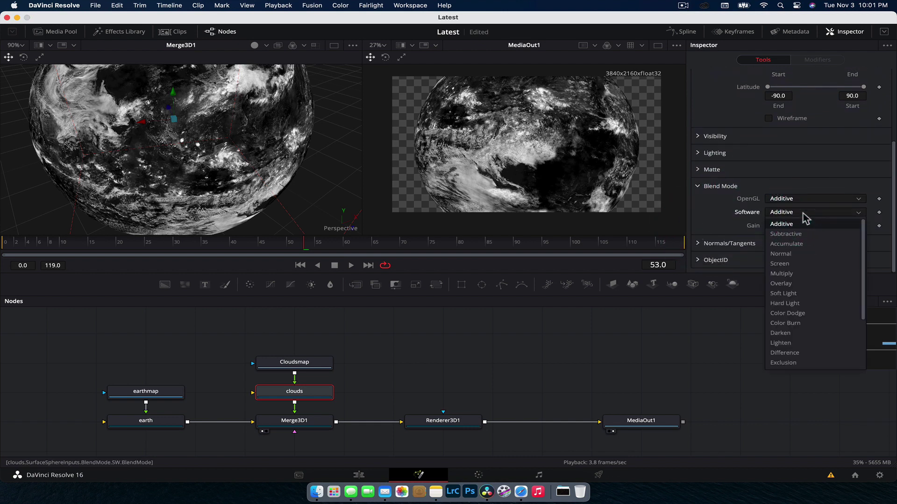
{"action": "left_click", "coordinate": [822, 264]}
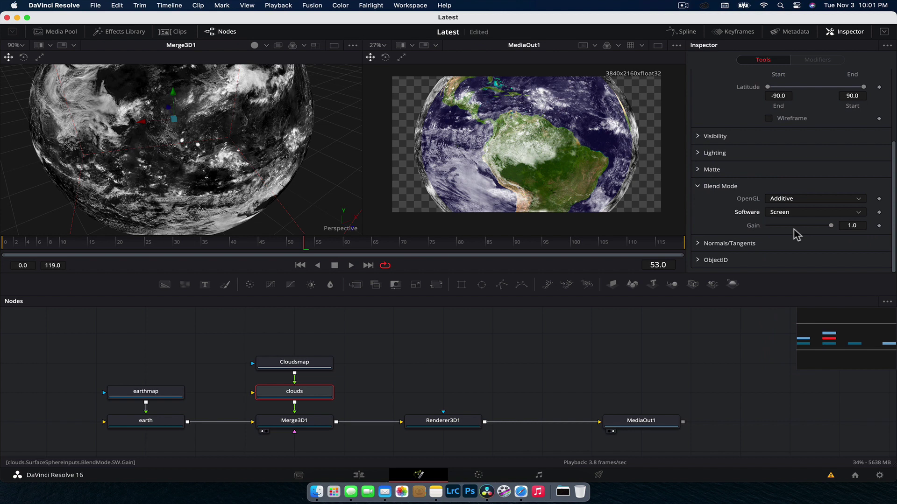
{"action": "left_click_drag", "start_coordinate": [828, 226], "coordinate": [800, 226]}
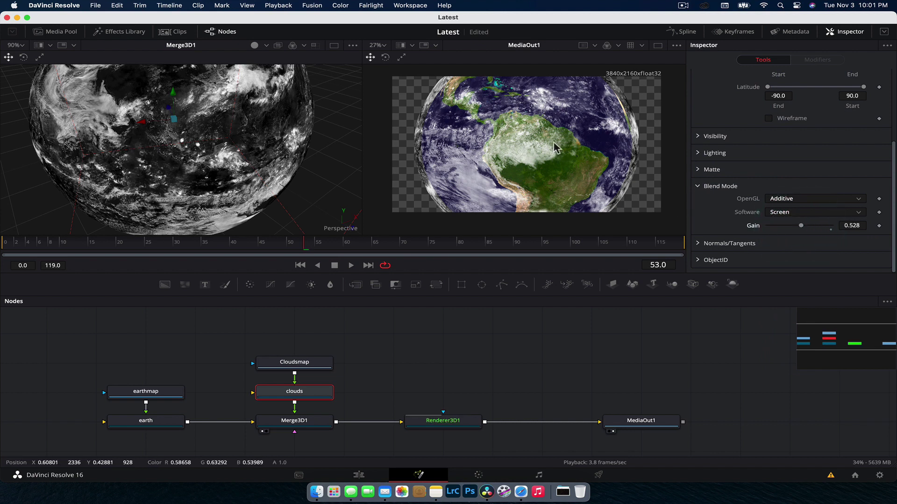
- Set the clouds radius to 1.01 and reset the blend Gain to 1.0
{"action": "scroll", "coordinate": [630, 101], "scroll_direction": "down", "scroll_amount": 1}
{"action": "scroll", "coordinate": [631, 101], "scroll_direction": "up", "scroll_amount": 5}
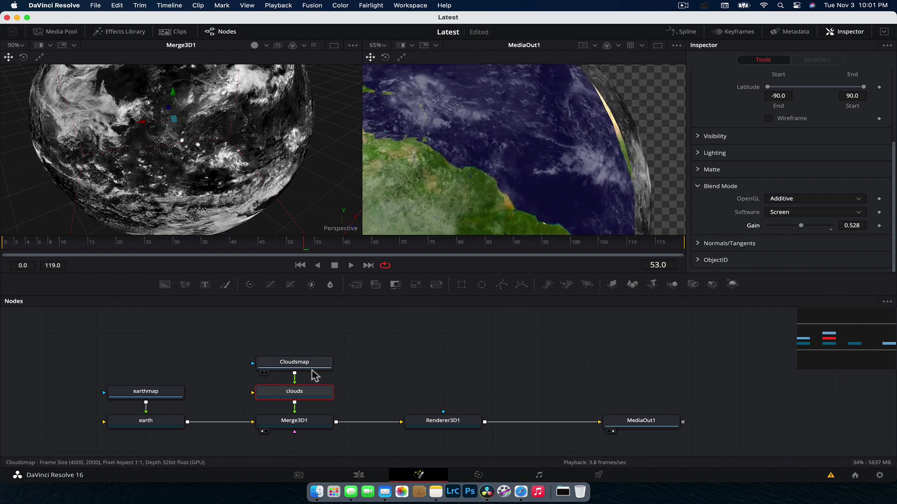
{"action": "scroll", "coordinate": [763, 166], "scroll_direction": "up", "scroll_amount": 3}
{"action": "scroll", "coordinate": [762, 166], "scroll_direction": "up", "scroll_amount": 3}
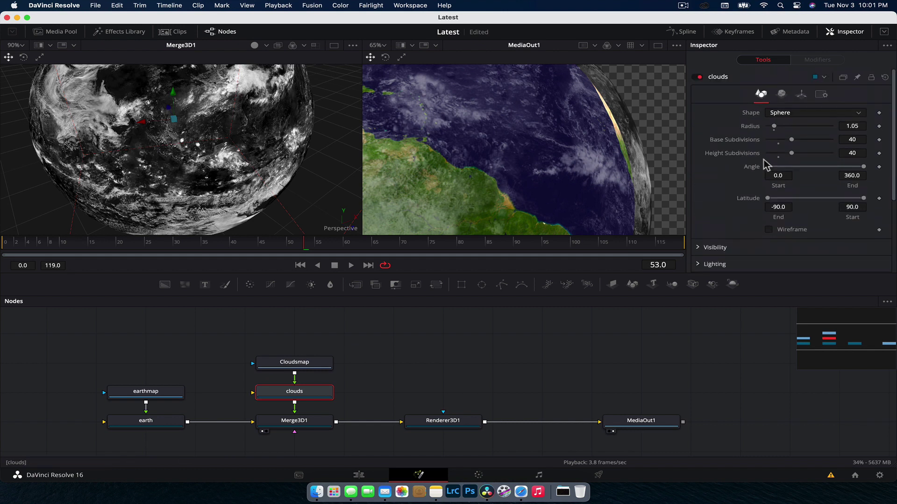
{"action": "left_click", "coordinate": [852, 125]}
{"action": "type", "text": "1.0"}
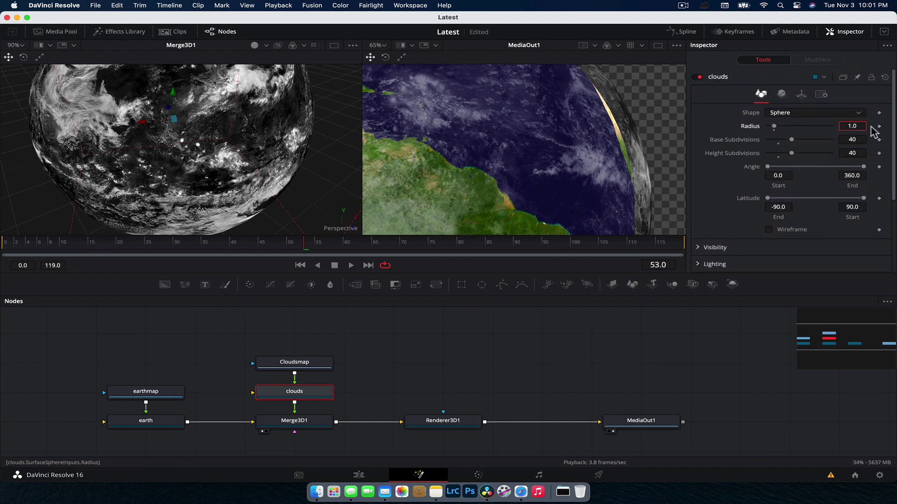
{"action": "type", "text": "1"}
{"action": "key", "text": "Tab"}
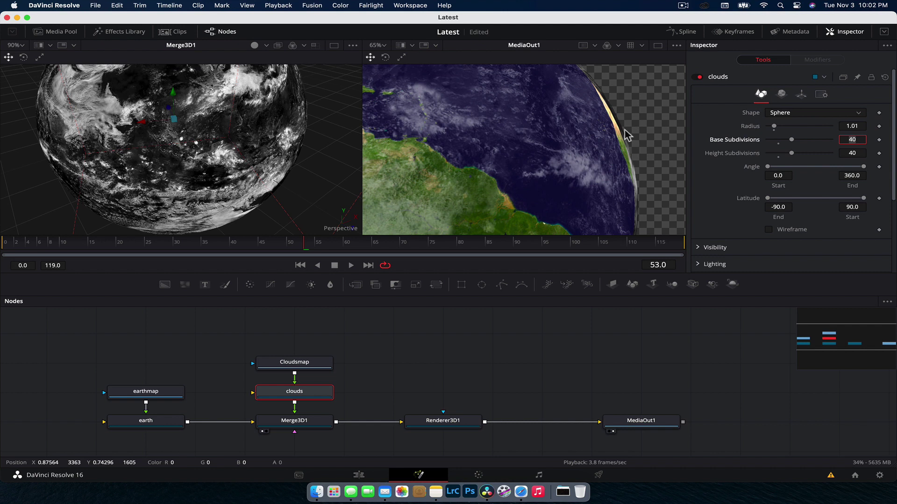
{"action": "scroll", "coordinate": [805, 170], "scroll_direction": "down", "scroll_amount": 5}
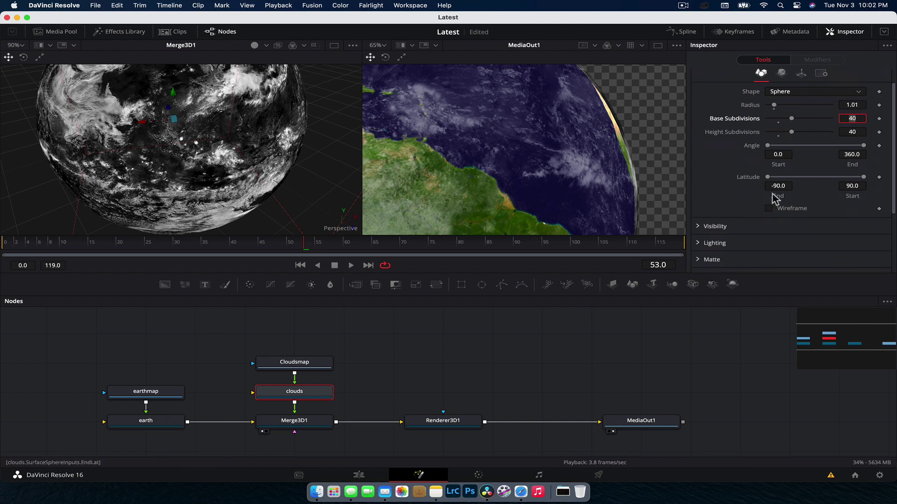
{"action": "left_click", "coordinate": [831, 225]}
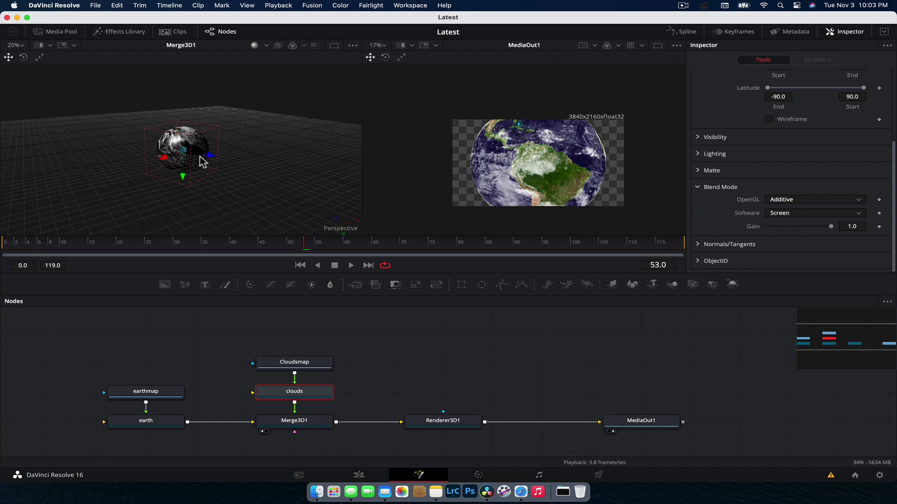
- Box-select the earth, clouds and merge nodes and move them left
{"action": "scroll", "coordinate": [202, 161], "scroll_direction": "down", "scroll_amount": 5}
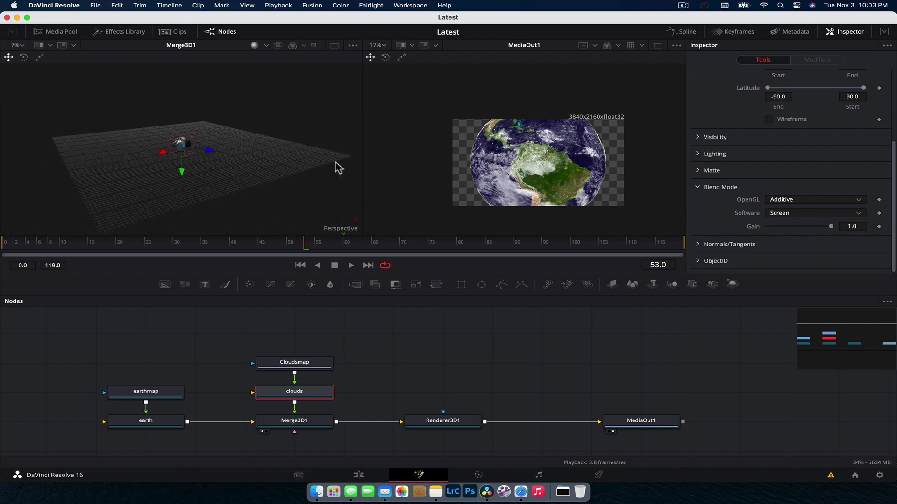
{"action": "scroll", "coordinate": [513, 171], "scroll_direction": "up", "scroll_amount": 3}
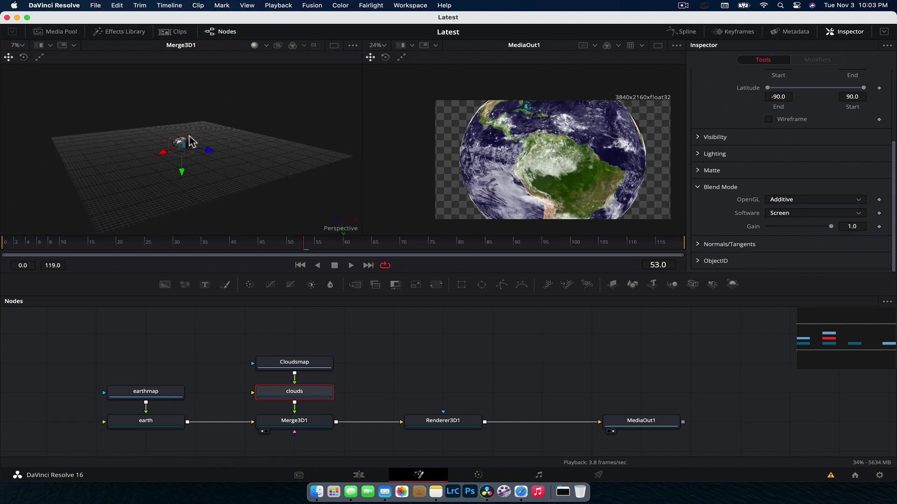
{"action": "scroll", "coordinate": [192, 141], "scroll_direction": "up", "scroll_amount": 2}
{"action": "left_click_drag", "start_coordinate": [192, 141], "coordinate": [192, 140]}
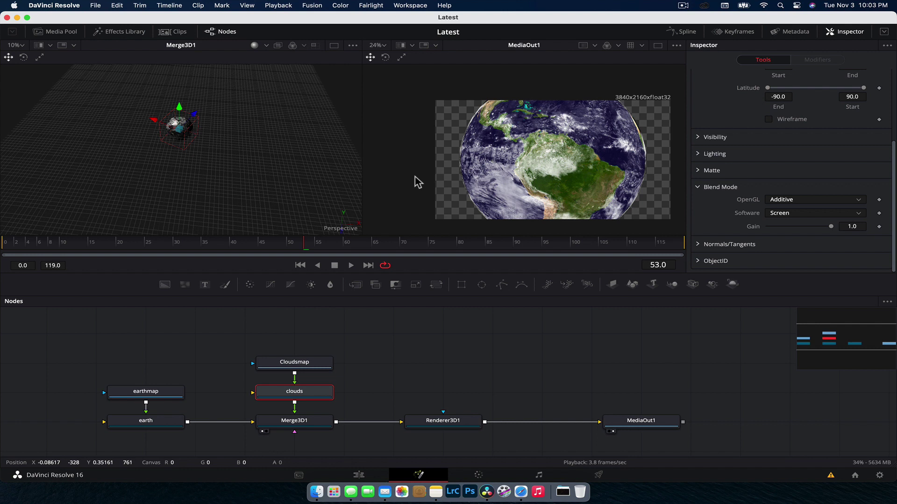
{"action": "left_click_drag", "start_coordinate": [109, 454], "coordinate": [354, 339]}
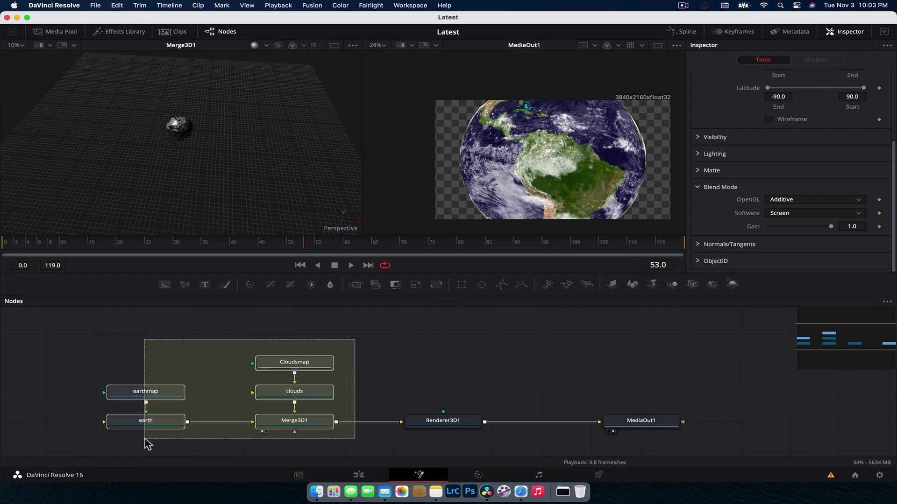
{"action": "left_click_drag", "start_coordinate": [146, 423], "coordinate": [97, 423]}
{"action": "left_click", "coordinate": [361, 392]}
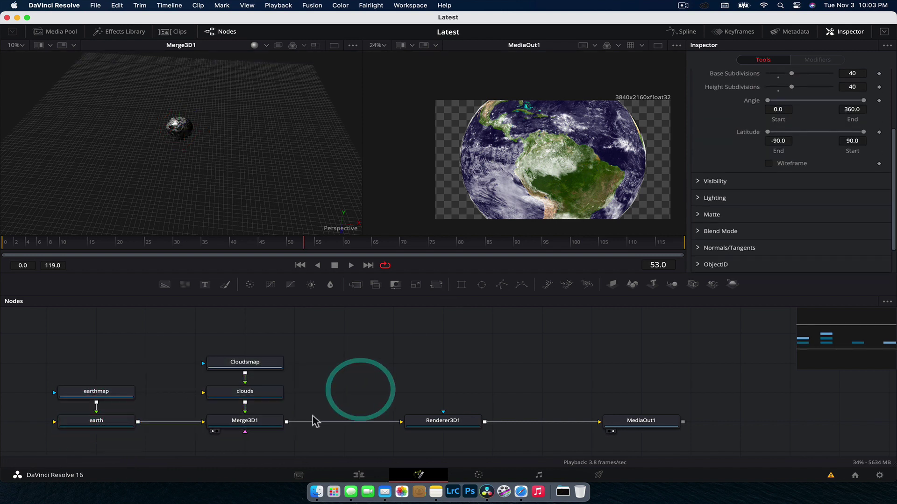
- Add a Camera 3D node wired into Merge3D1 and tidy the surrounding nodes
{"action": "key", "text": "shift+space"}
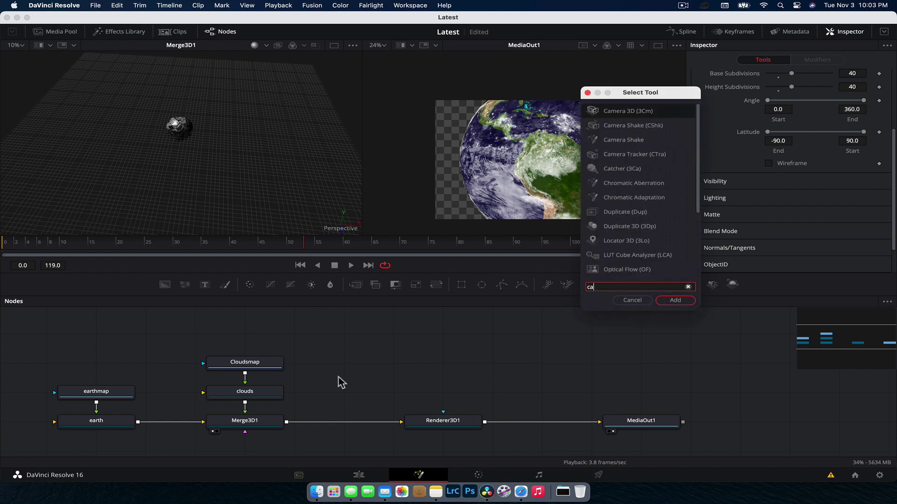
{"action": "type", "text": "cam"}
{"action": "key", "text": "Return"}
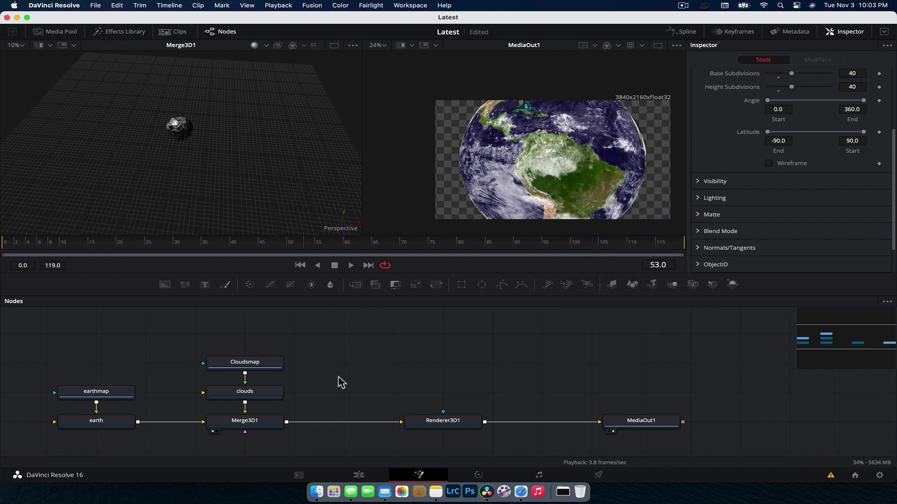
{"action": "left_click_drag", "start_coordinate": [385, 392], "coordinate": [242, 426]}
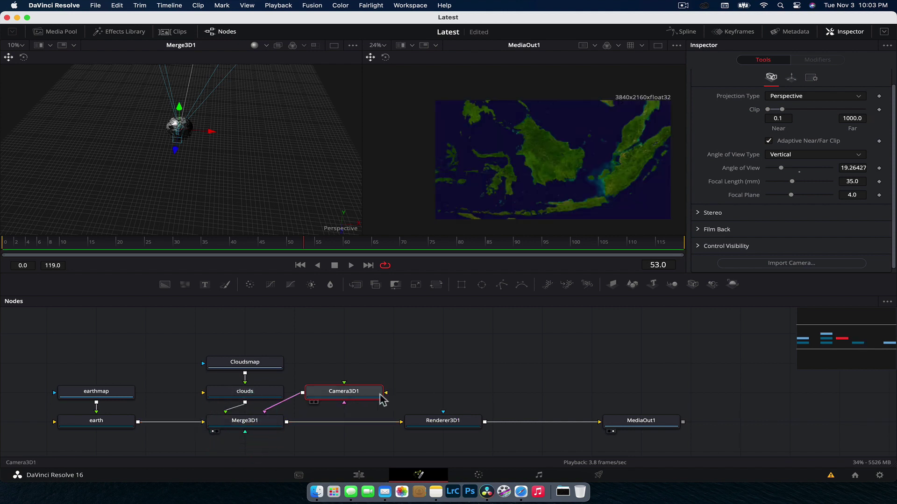
{"action": "left_click_drag", "start_coordinate": [382, 400], "coordinate": [430, 369]}
{"action": "left_click", "coordinate": [234, 396]}
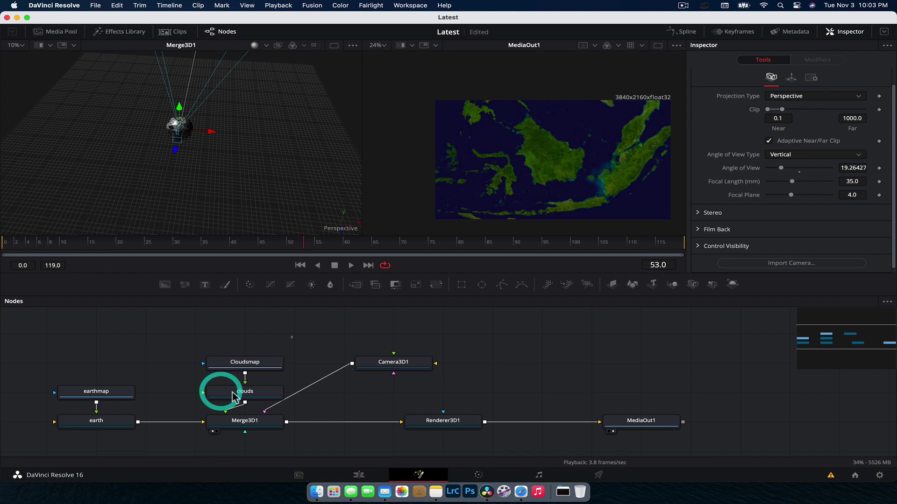
{"action": "left_click_drag", "start_coordinate": [233, 396], "coordinate": [184, 396]}
{"action": "left_click", "coordinate": [402, 361]}
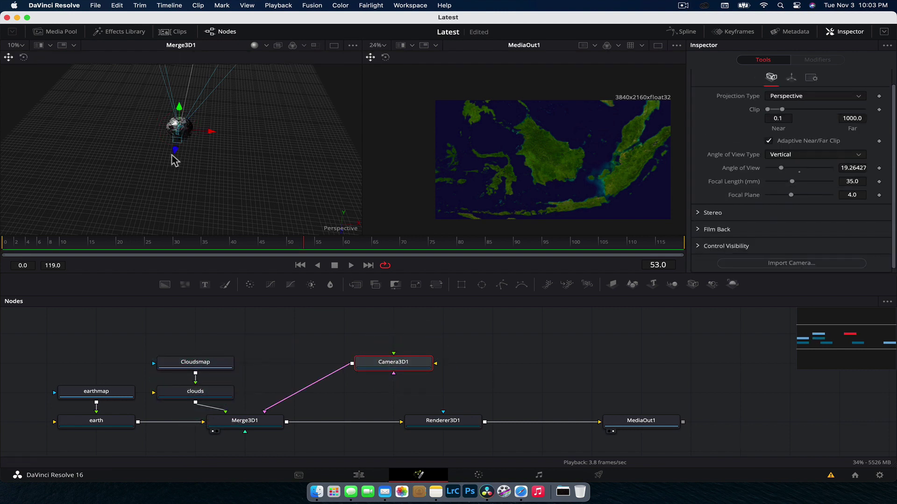
- Orbit the 3D view to find the camera and pull it back so the whole globe fits
{"action": "scroll", "coordinate": [175, 159], "scroll_direction": "up", "scroll_amount": 5}
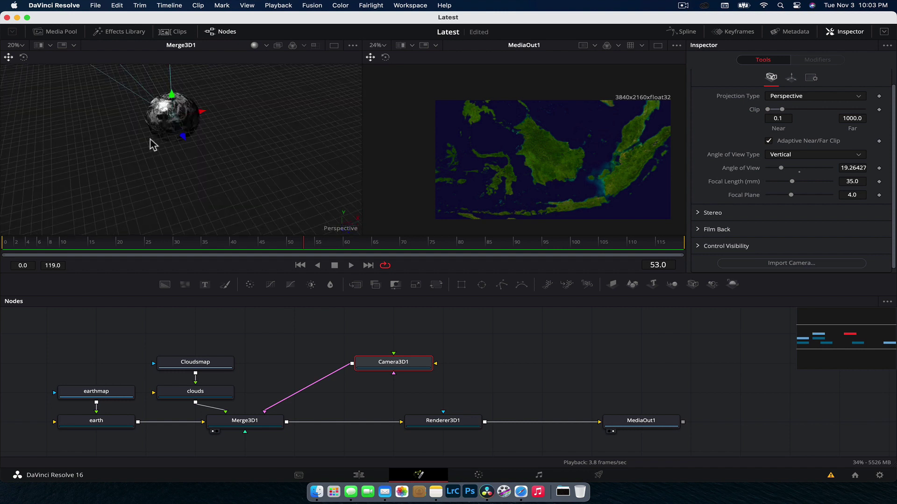
{"action": "left_click_drag", "start_coordinate": [153, 145], "coordinate": [153, 144]}
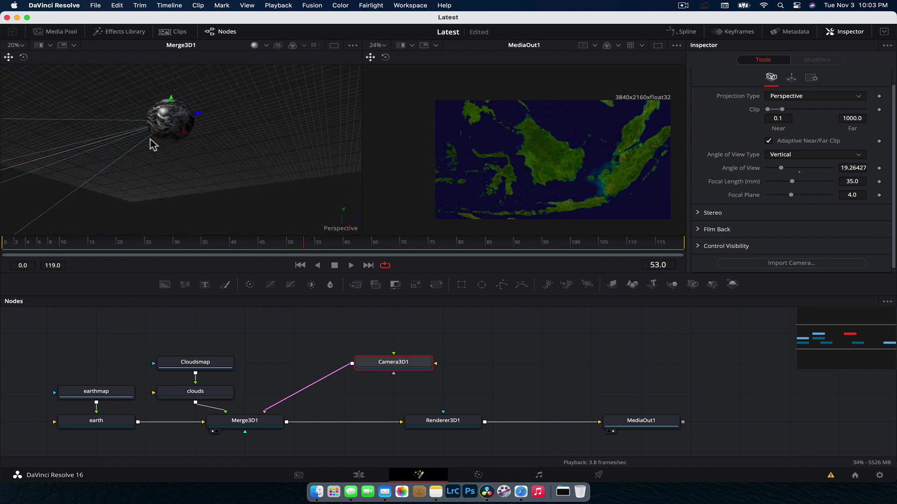
{"action": "left_click_drag", "start_coordinate": [231, 99], "coordinate": [405, 72]}
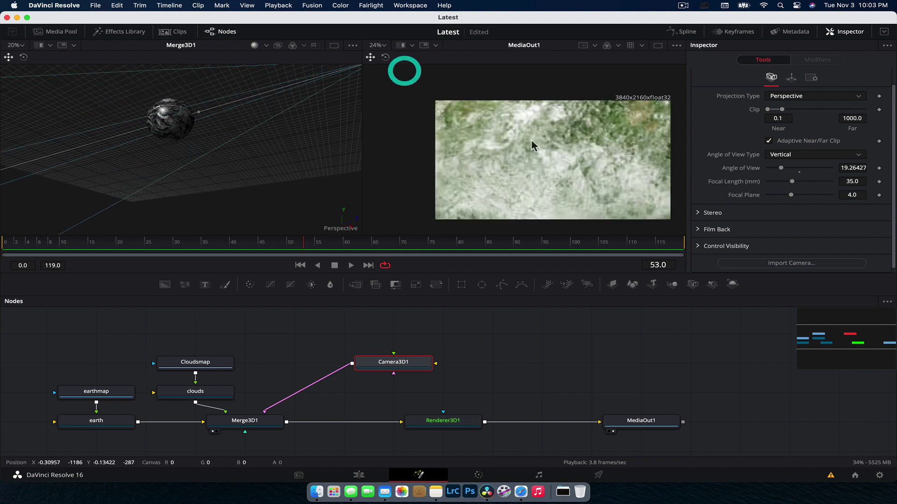
{"action": "scroll", "coordinate": [263, 152], "scroll_direction": "down", "scroll_amount": 3}
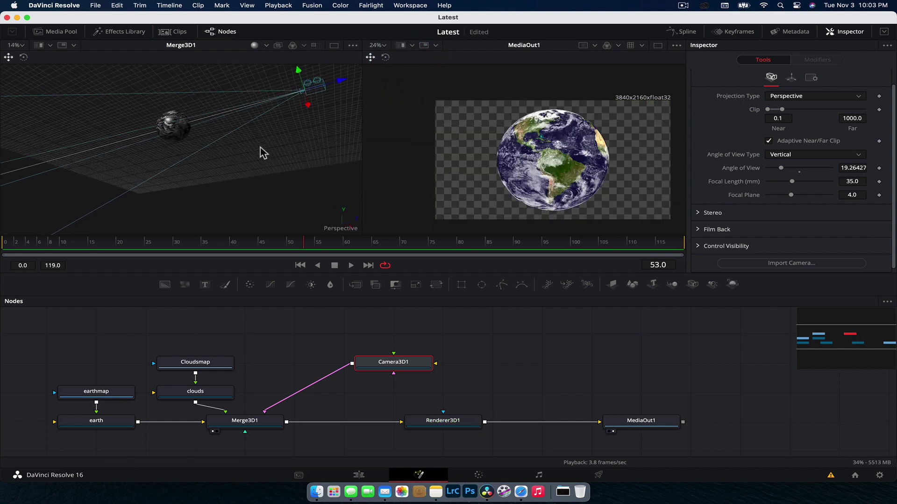
{"action": "left_click_drag", "start_coordinate": [314, 120], "coordinate": [314, 151]}
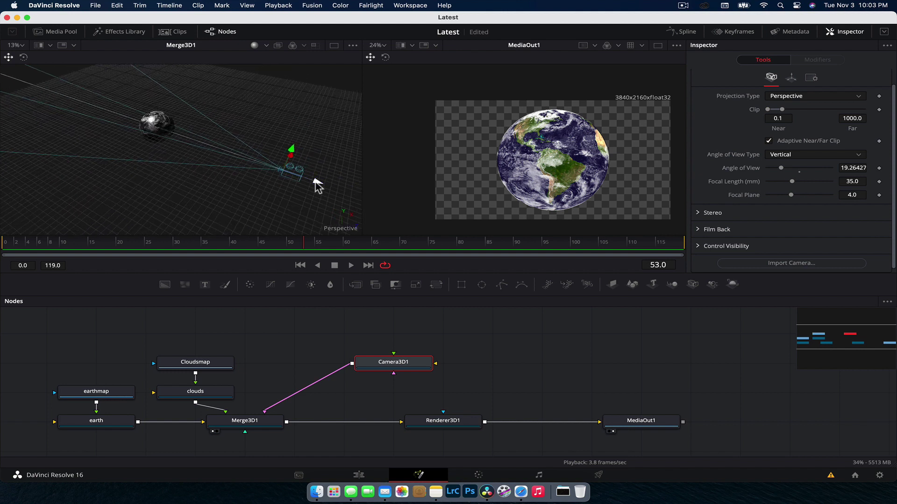
{"action": "left_click_drag", "start_coordinate": [317, 185], "coordinate": [342, 192]}
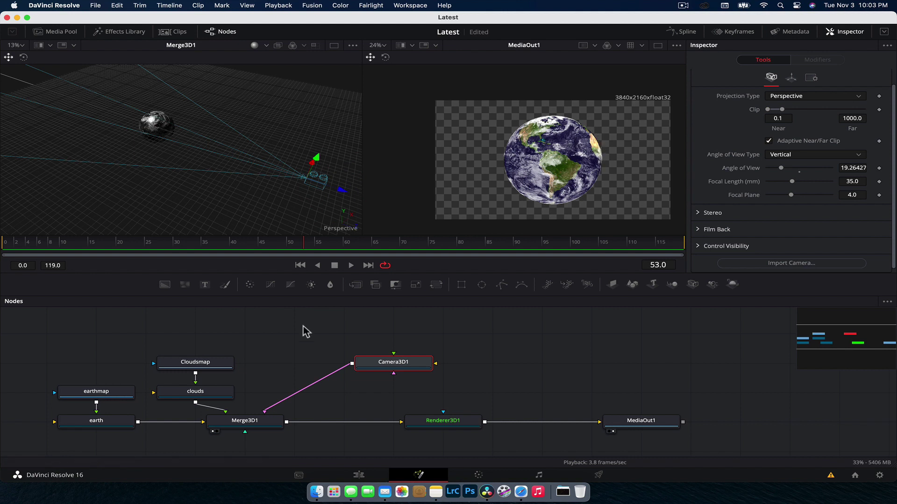
- Change the clouds sphere radius to 1.02, then to 1.009
{"action": "left_click", "coordinate": [185, 391]}
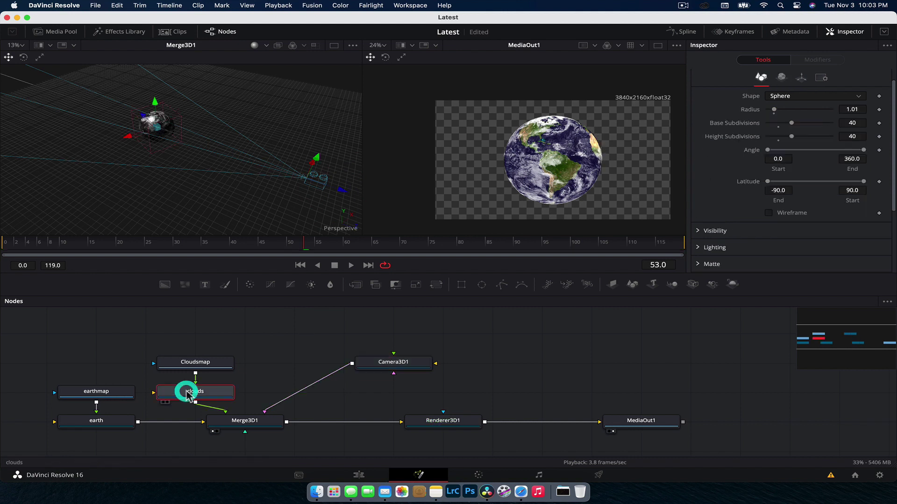
{"action": "left_click", "coordinate": [862, 109]}
{"action": "type", "text": "2"}
{"action": "key", "text": "Tab"}
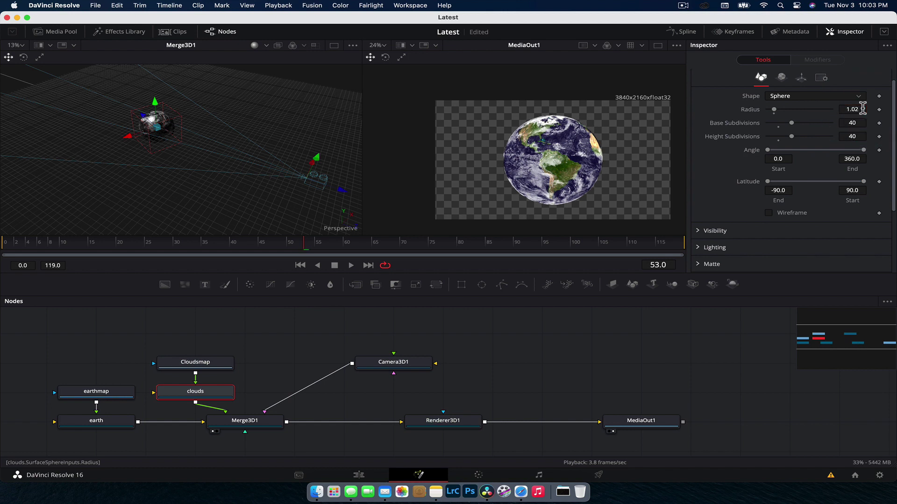
{"action": "left_click", "coordinate": [862, 109]}
{"action": "type", "text": "9"}
{"action": "key", "text": "Tab"}
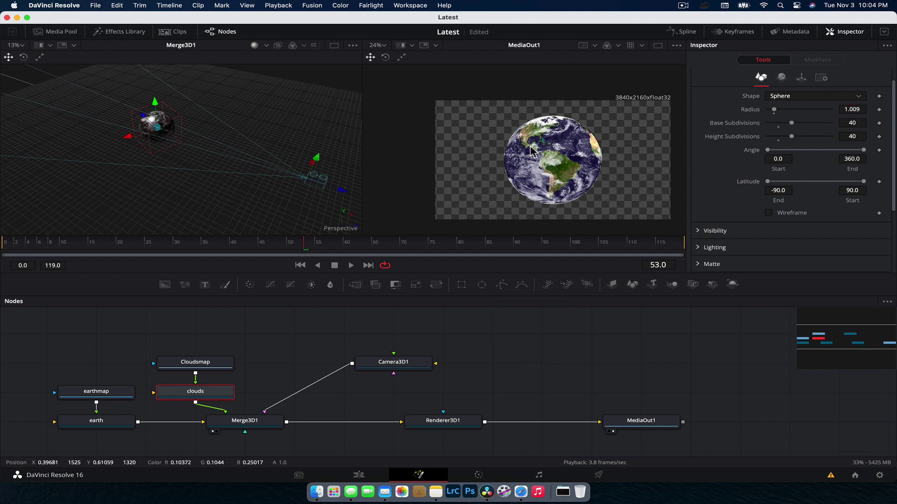
- Nudge the camera and group Cloudsmap, clouds and Camera3D1 closer around Merge3D1
{"action": "left_click_drag", "start_coordinate": [346, 196], "coordinate": [360, 200]}
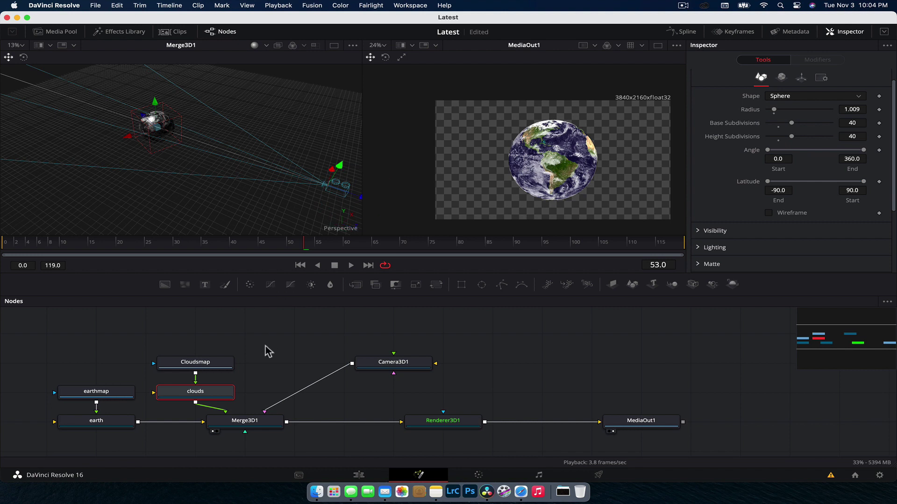
{"action": "left_click_drag", "start_coordinate": [268, 351], "coordinate": [251, 395]}
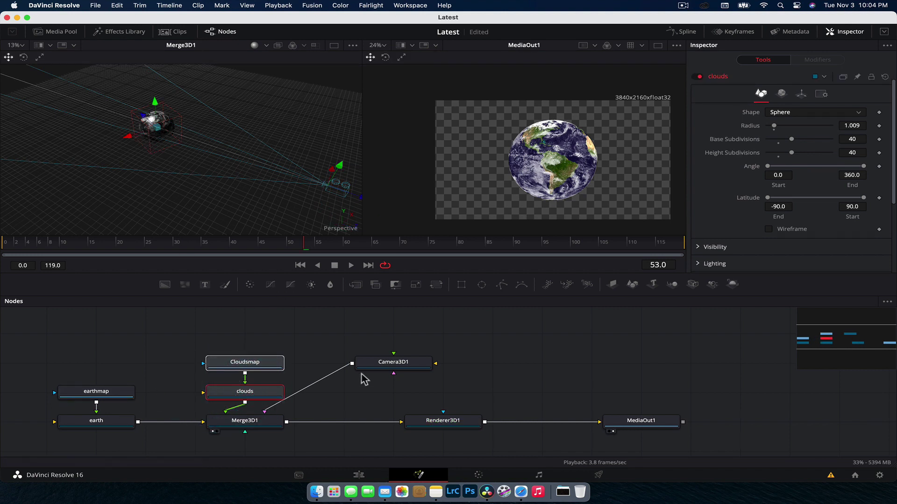
{"action": "left_click_drag", "start_coordinate": [405, 371], "coordinate": [371, 400]}
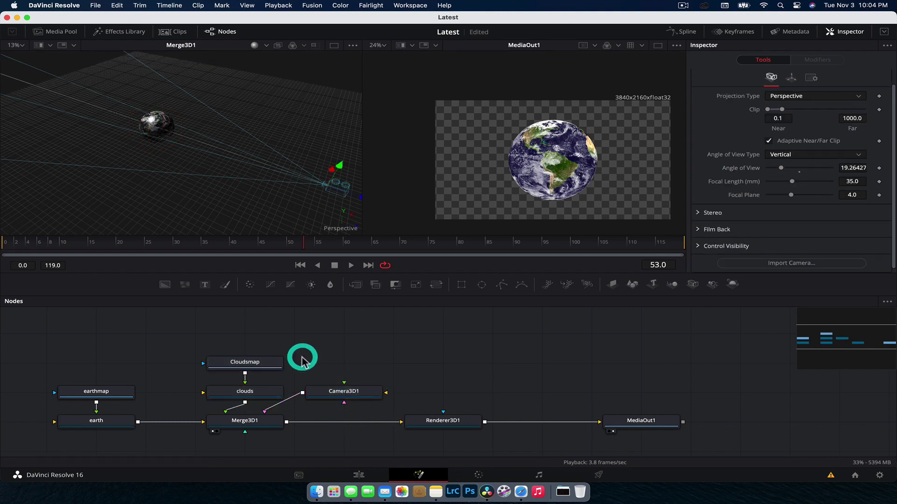
{"action": "left_click_drag", "start_coordinate": [299, 348], "coordinate": [235, 365]}
- Add expressions linking the clouds X rotation to Y and Y to Z, resetting to 0
{"action": "left_click", "coordinate": [237, 363]}
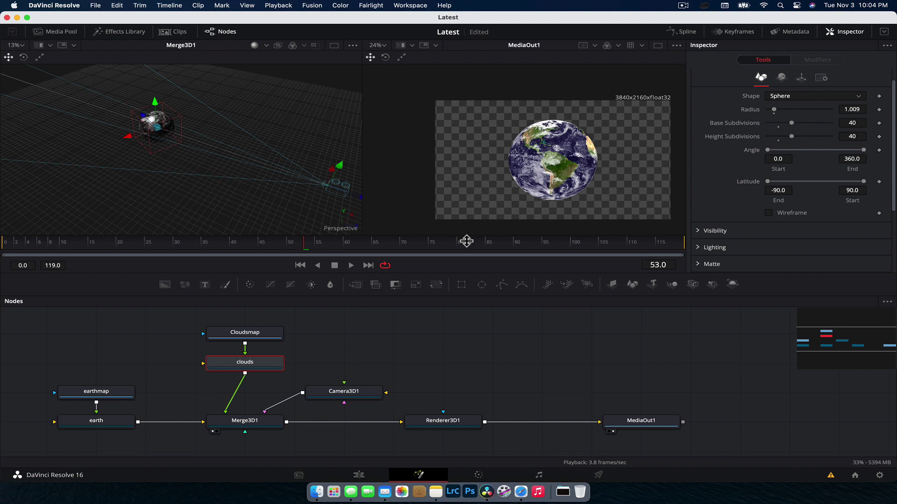
{"action": "left_click", "coordinate": [801, 78]}
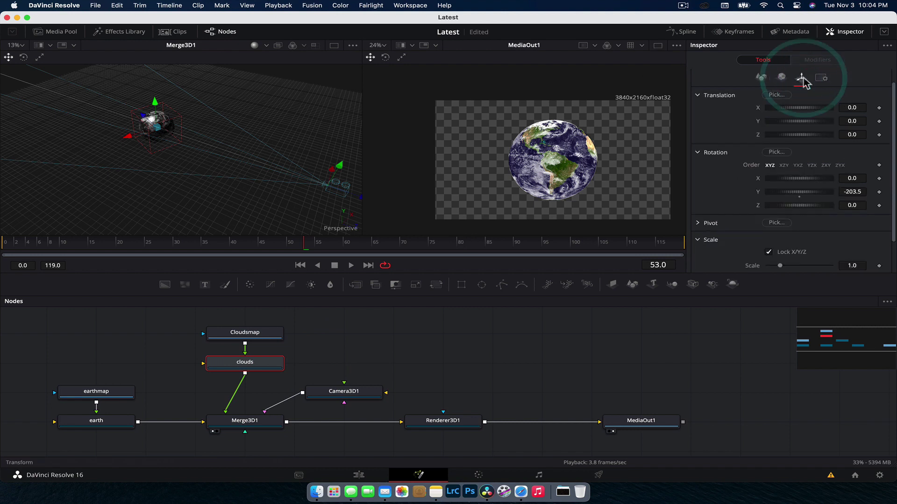
{"action": "left_click", "coordinate": [862, 178]}
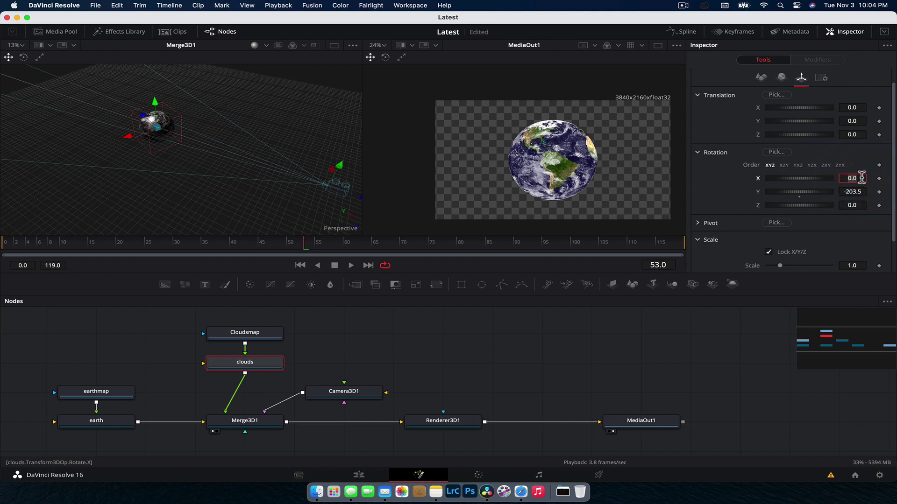
{"action": "type", "text": "="}
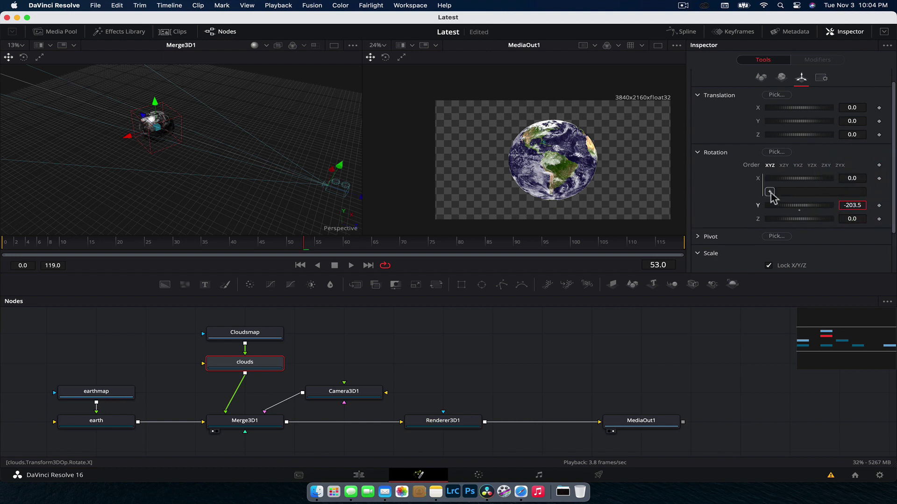
{"action": "left_click_drag", "start_coordinate": [770, 191], "coordinate": [847, 209]}
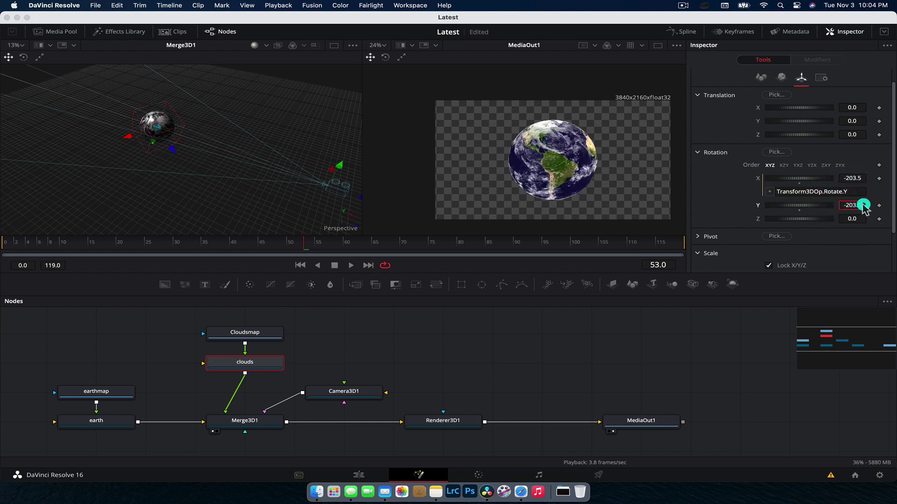
{"action": "double_click", "coordinate": [800, 213]}
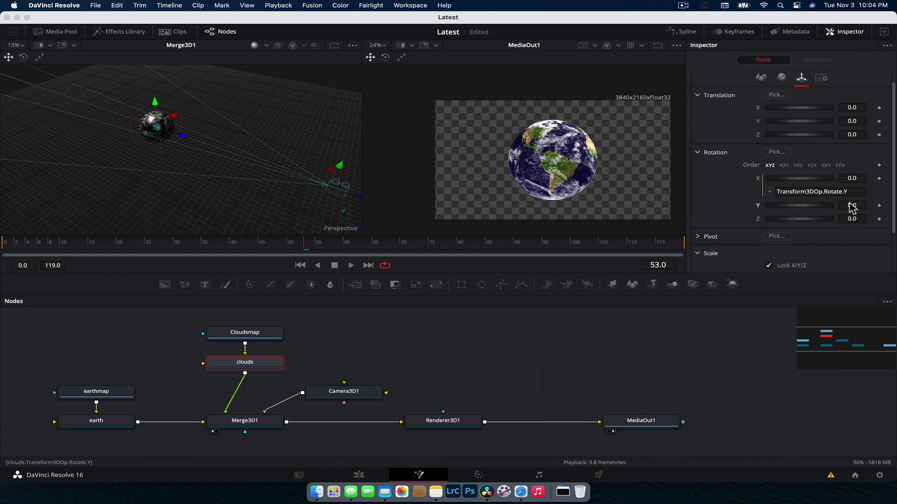
{"action": "left_click", "coordinate": [863, 207]}
{"action": "type", "text": "="}
{"action": "key", "text": "Return"}
{"action": "left_click_drag", "start_coordinate": [848, 232], "coordinate": [810, 233]}
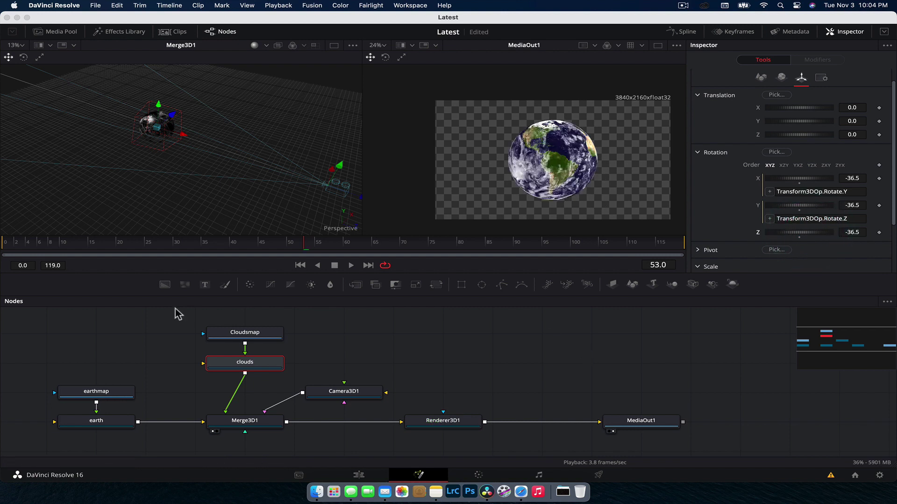
{"action": "key", "text": "ctrl+z"}
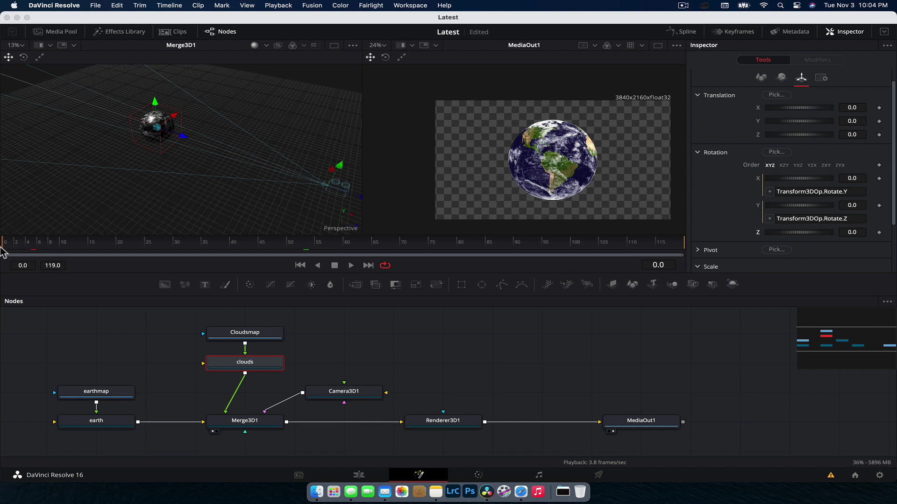
- Keyframe the clouds rotation at frame 0 and spin it to about 54.8 at frame 117
{"action": "left_click", "coordinate": [878, 179]}
{"action": "left_click", "coordinate": [879, 206]}
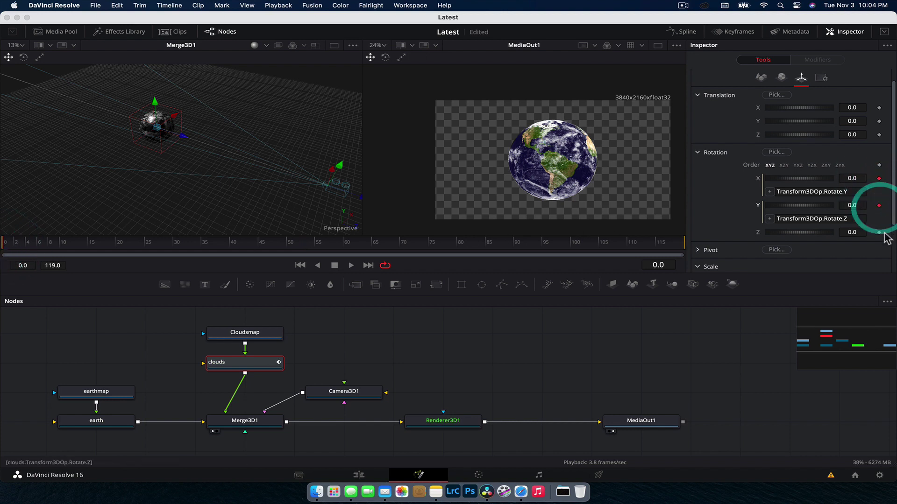
{"action": "left_click", "coordinate": [880, 234]}
{"action": "left_click", "coordinate": [879, 233]}
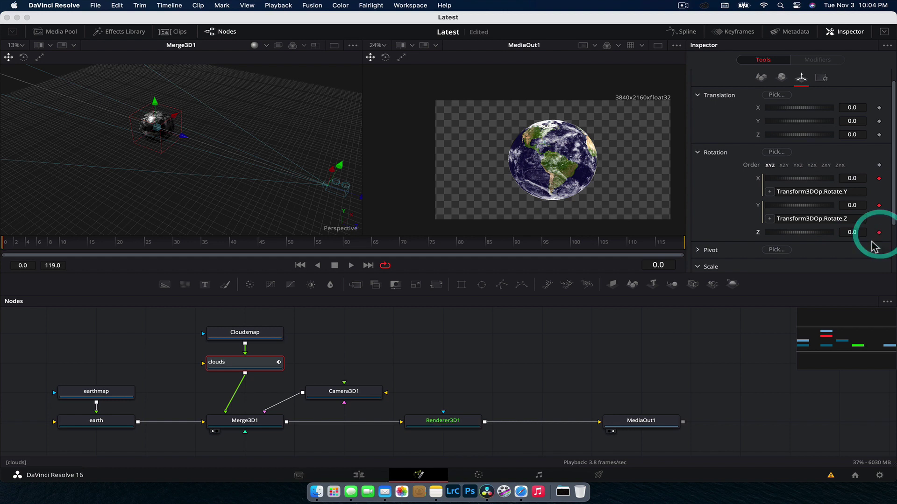
{"action": "left_click", "coordinate": [668, 242]}
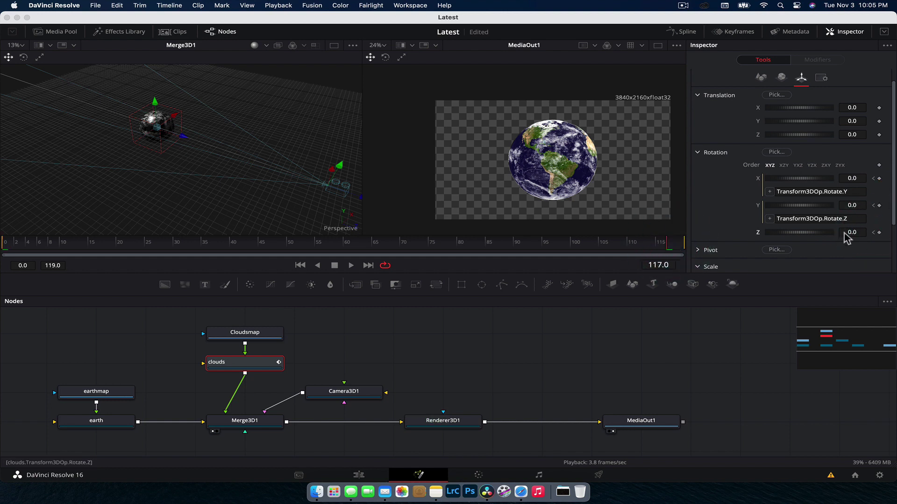
{"action": "left_click_drag", "start_coordinate": [798, 233], "coordinate": [812, 237]}
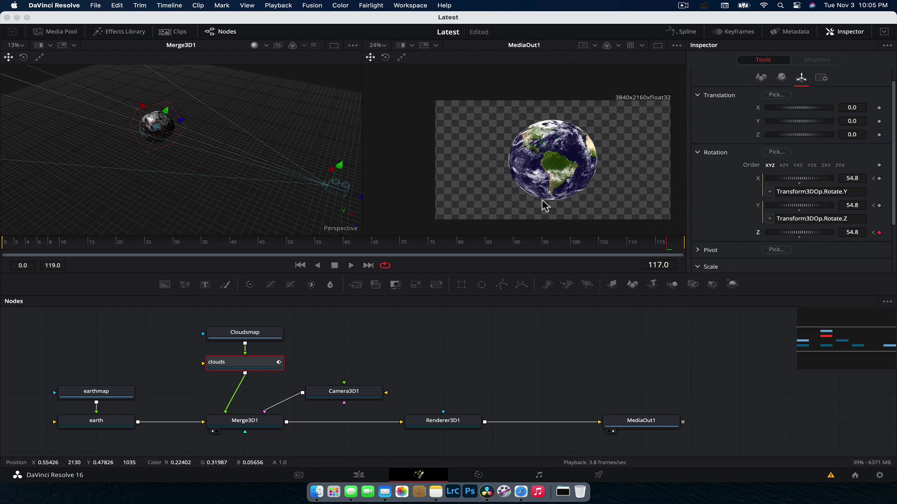
{"action": "left_click", "coordinate": [193, 247]}
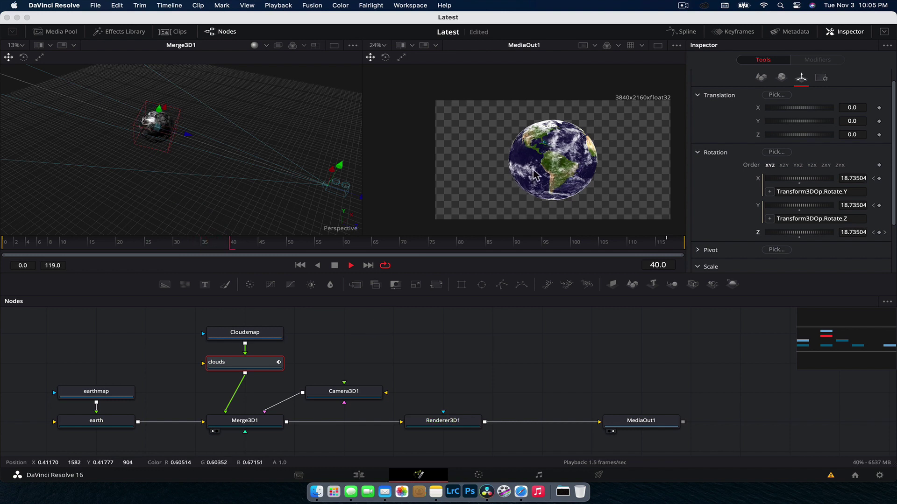
{"action": "key", "text": "space"}
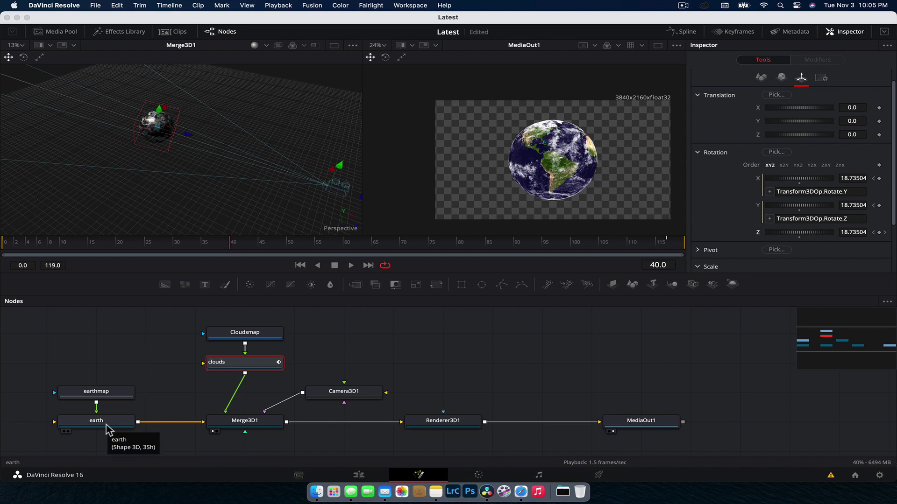
- Reset the earth's Y rotation to 0, then link X rotation to Y and Y to Z with expressions
{"action": "left_click", "coordinate": [107, 426]}
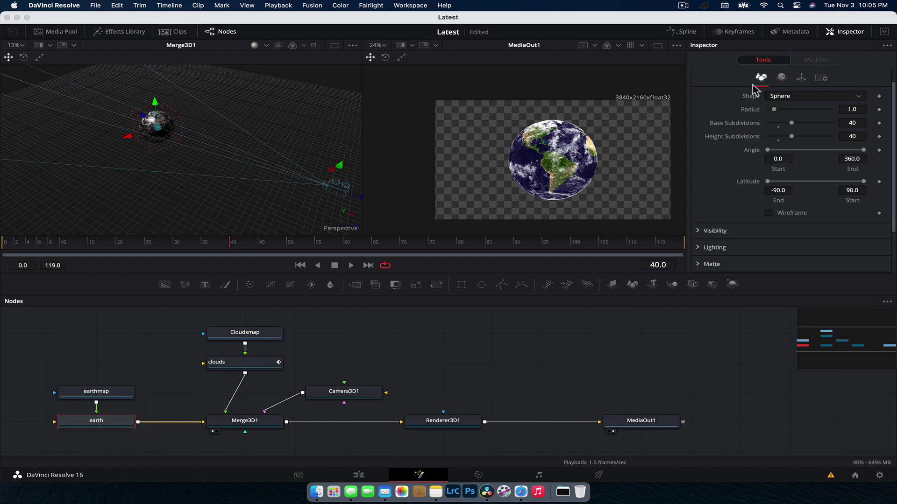
{"action": "left_click", "coordinate": [803, 77]}
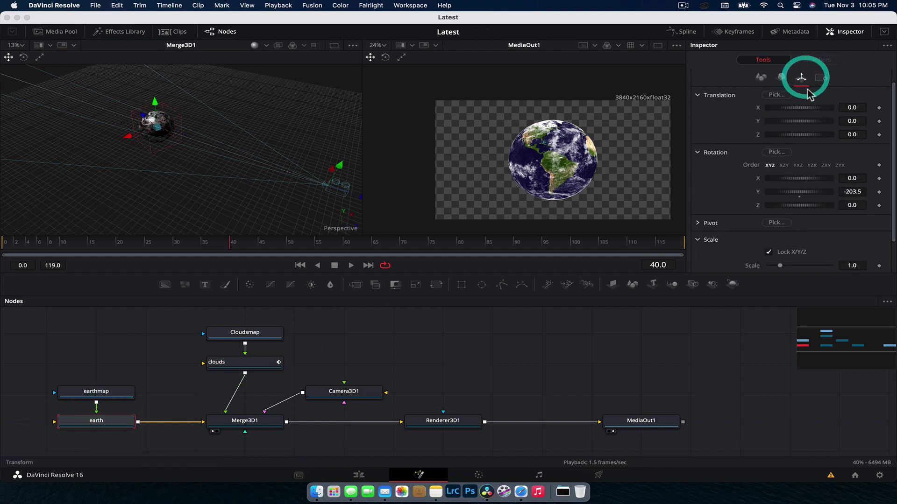
{"action": "double_click", "coordinate": [798, 200]}
{"action": "left_click", "coordinate": [860, 179]}
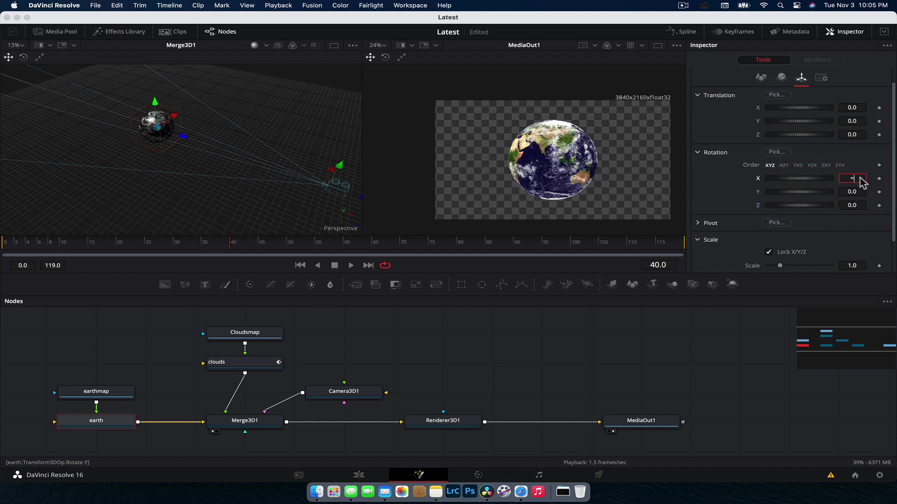
{"action": "key", "text": "Return"}
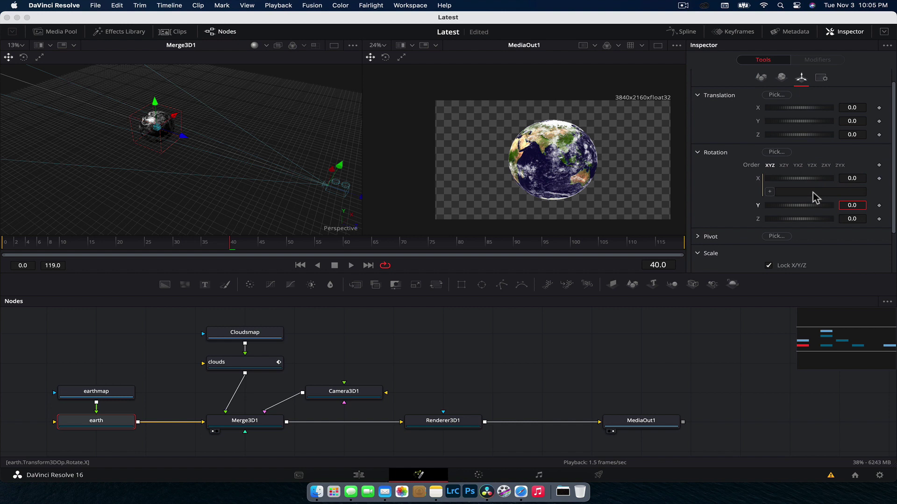
{"action": "left_click_drag", "start_coordinate": [851, 211], "coordinate": [856, 207]}
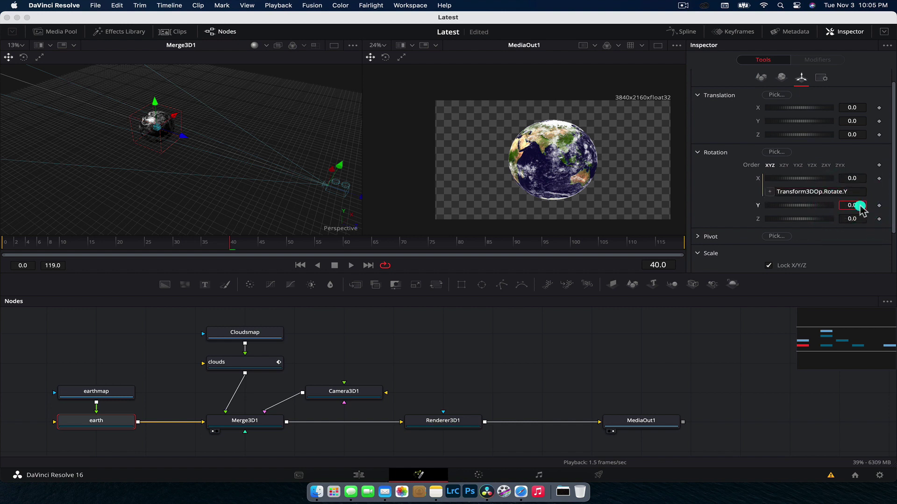
{"action": "left_click", "coordinate": [854, 206]}
{"action": "type", "text": "="}
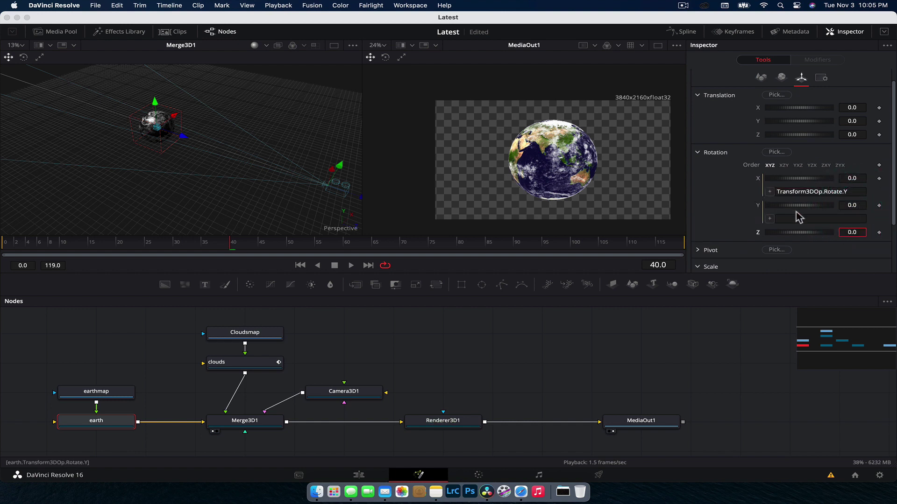
{"action": "left_click_drag", "start_coordinate": [769, 220], "coordinate": [839, 234]}
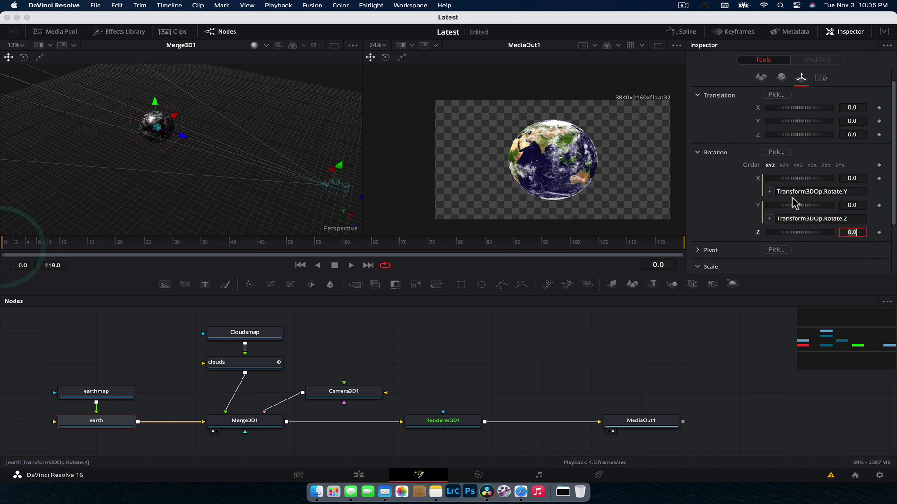
- Keyframe the earth's X, Y and Z rotation at frame 0, then set Z to -15.7 at frame 118
{"action": "left_click", "coordinate": [879, 232]}
{"action": "left_click", "coordinate": [879, 206]}
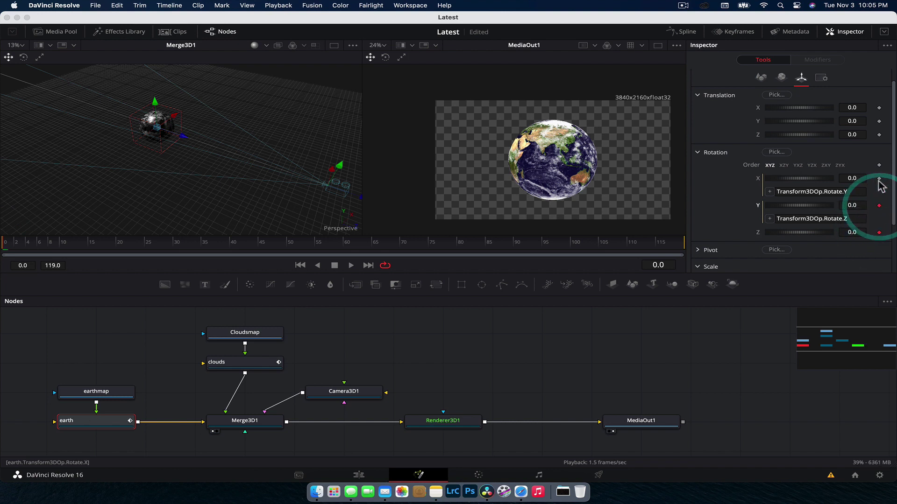
{"action": "left_click", "coordinate": [879, 178]}
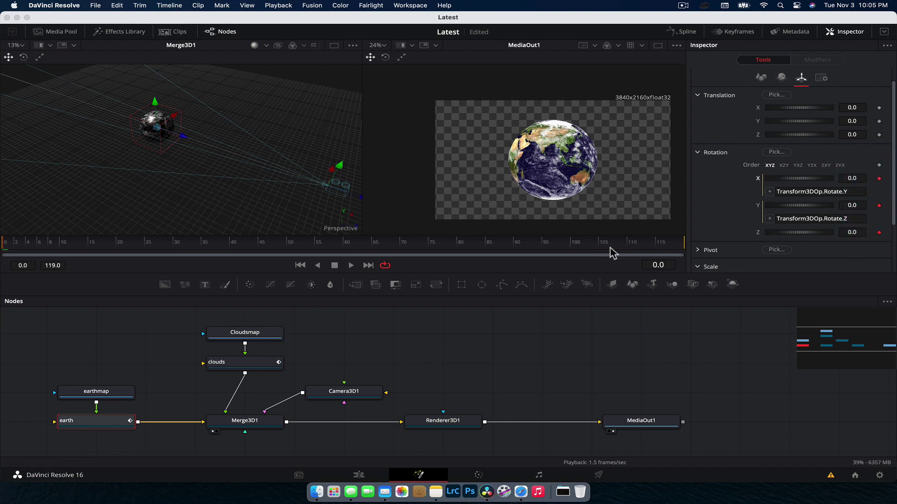
{"action": "left_click", "coordinate": [673, 243]}
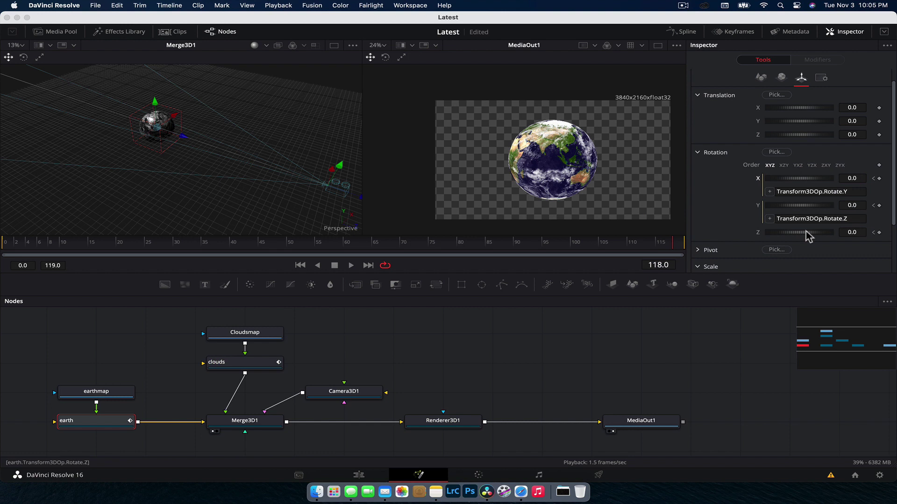
{"action": "left_click_drag", "start_coordinate": [797, 234], "coordinate": [801, 234]}
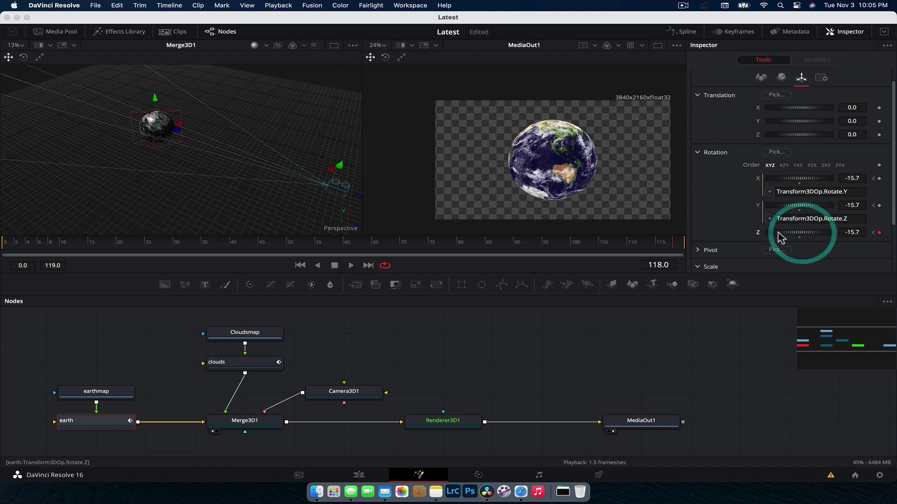
- Set Playback Proxy Mode to Quarter Resolution and play the spinning globe to check the faster rate
{"action": "left_click", "coordinate": [278, 5]}
{"action": "mouse_move", "coordinate": [298, 43]}
{"action": "left_click", "coordinate": [451, 64]}
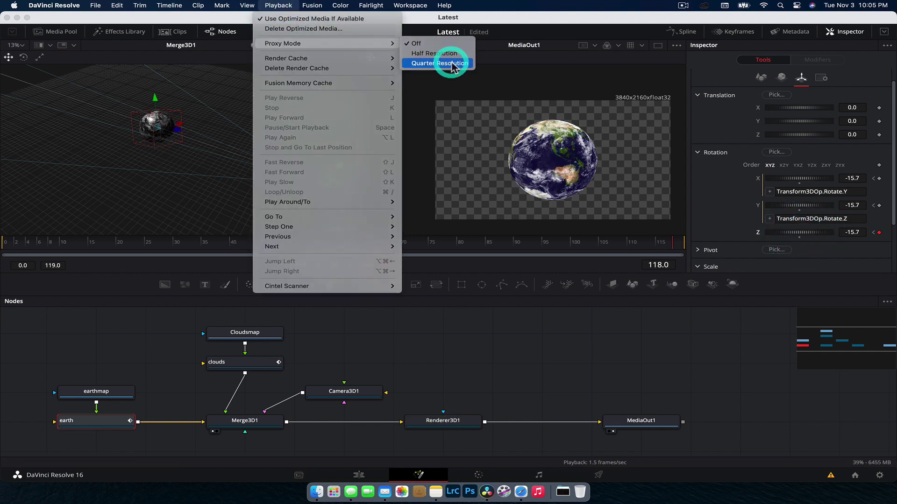
{"action": "key", "text": "space"}
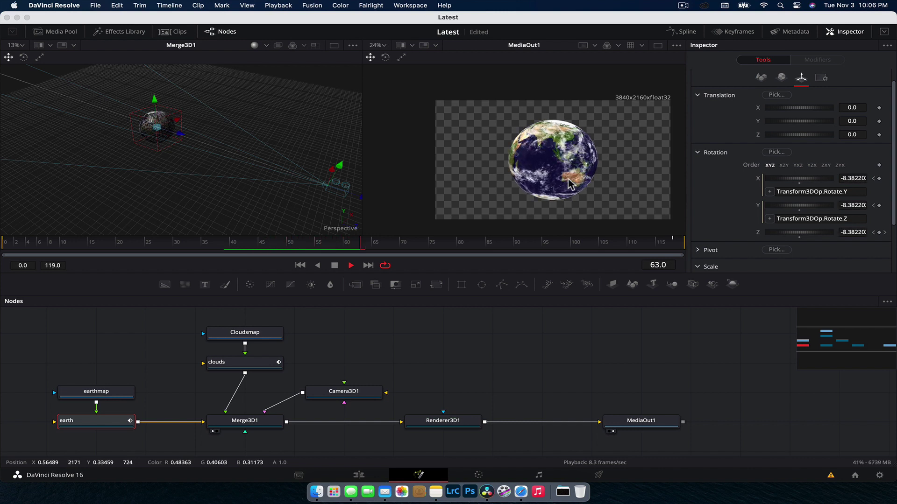
{"action": "key", "text": "space"}
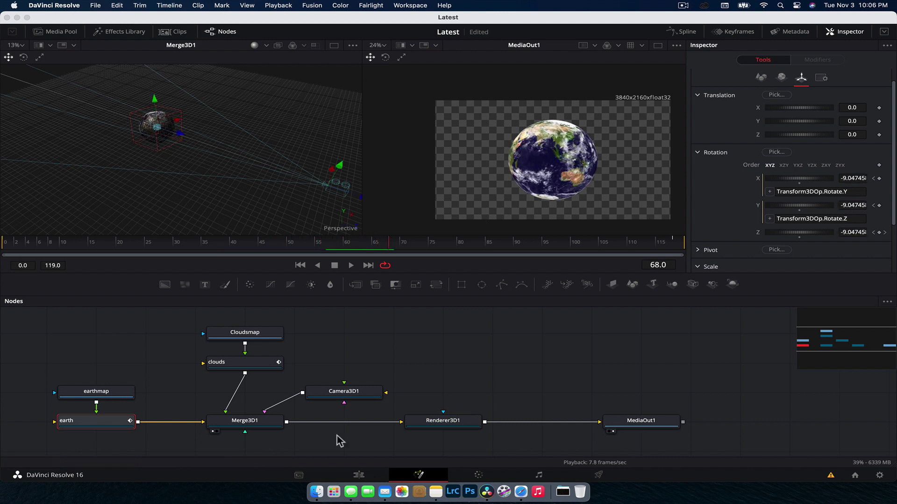
{"action": "left_click_drag", "start_coordinate": [364, 356], "coordinate": [100, 426]}
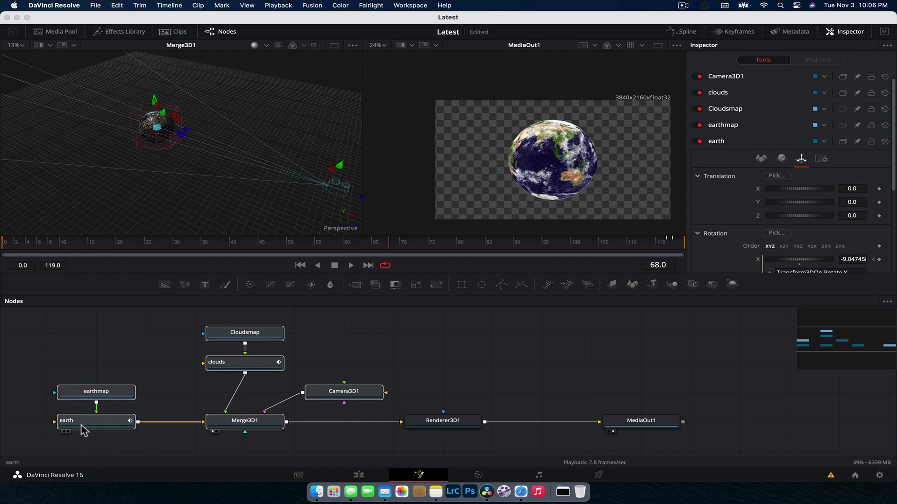
- Move Renderer3D1 toward MediaOut1, select Camera3D1 and orbit the 3D view to see the camera
{"action": "left_click", "coordinate": [407, 374]}
{"action": "left_click_drag", "start_coordinate": [450, 427], "coordinate": [528, 428]}
{"action": "left_click", "coordinate": [325, 391]}
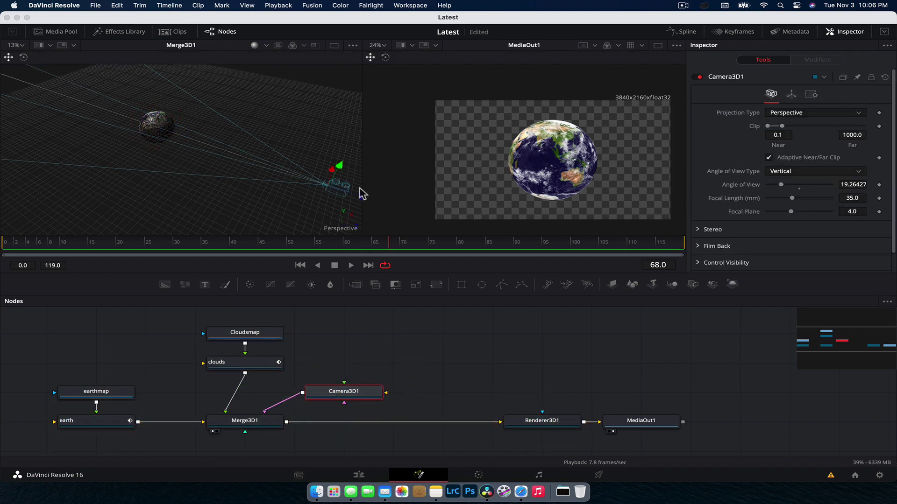
{"action": "left_click_drag", "start_coordinate": [364, 201], "coordinate": [673, 283]}
{"action": "left_click", "coordinate": [126, 236]}
{"action": "left_click_drag", "start_coordinate": [295, 193], "coordinate": [194, 257]}
- At frame 0, set Camera3D1's Translation Z to 16.94 and keyframe it
{"action": "left_click", "coordinate": [4, 252]}
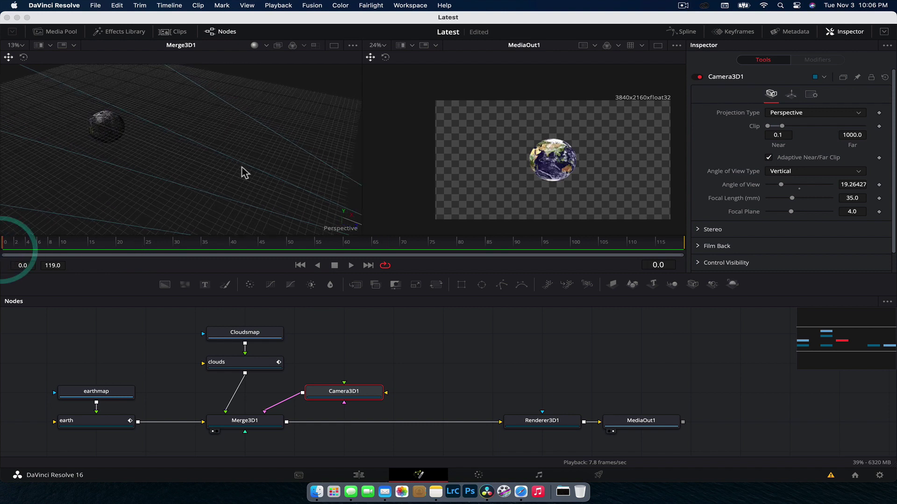
{"action": "scroll", "coordinate": [241, 170], "scroll_direction": "down", "scroll_amount": 5}
{"action": "scroll", "coordinate": [243, 171], "scroll_direction": "down", "scroll_amount": 5}
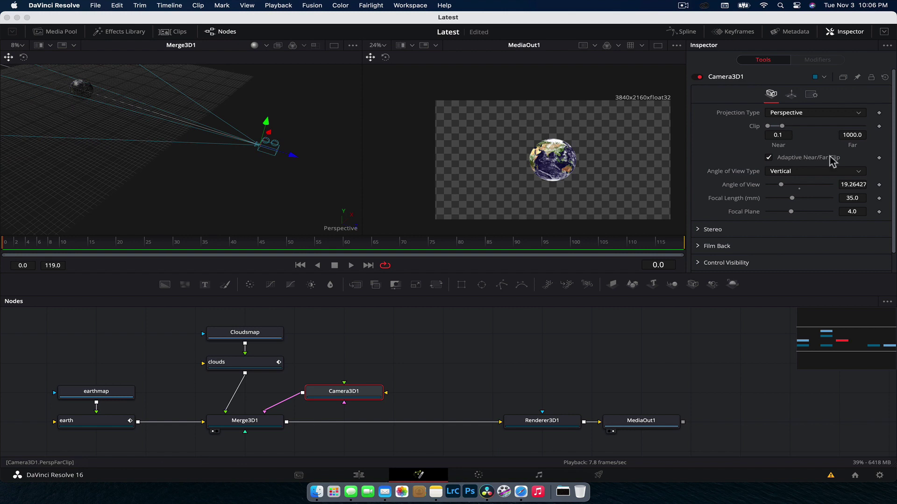
{"action": "left_click", "coordinate": [791, 95]}
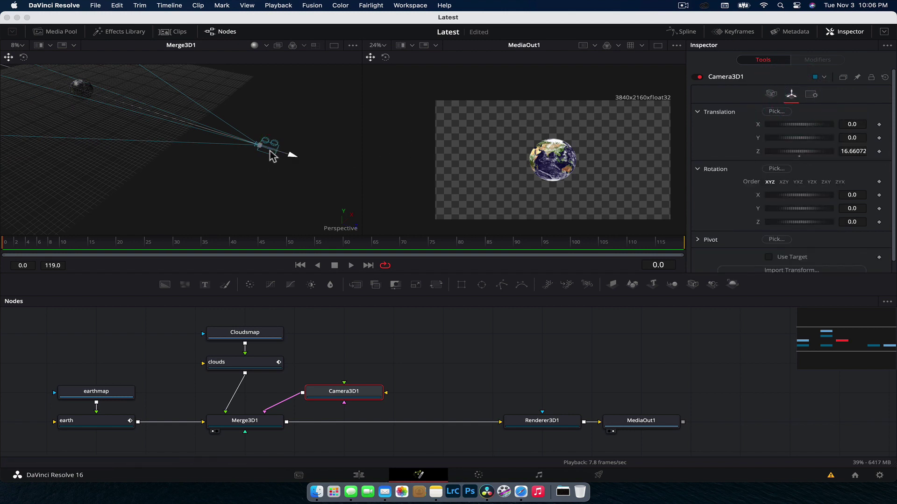
{"action": "left_click_drag", "start_coordinate": [273, 156], "coordinate": [293, 175]}
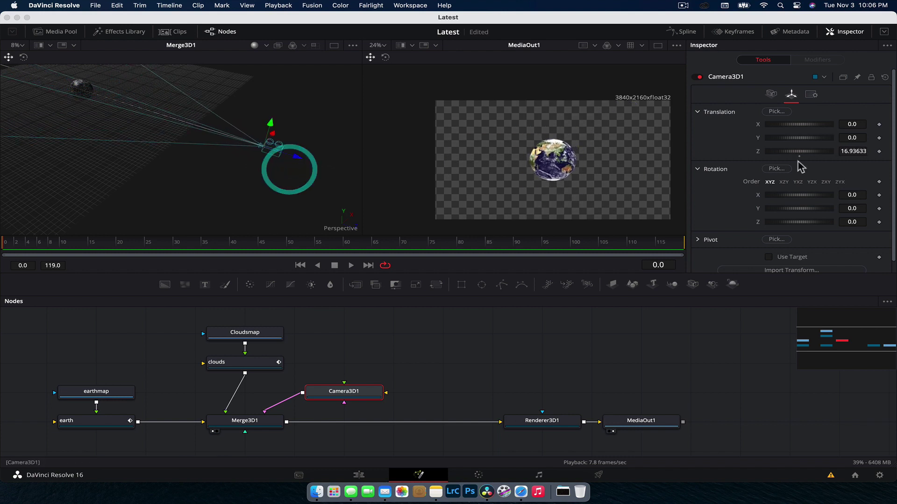
{"action": "left_click", "coordinate": [879, 152]}
- Move the camera in to Z 6.27 at frame 30 and closer still, to about 5.0, at frame 119
{"action": "left_click_drag", "start_coordinate": [51, 245], "coordinate": [173, 244]}
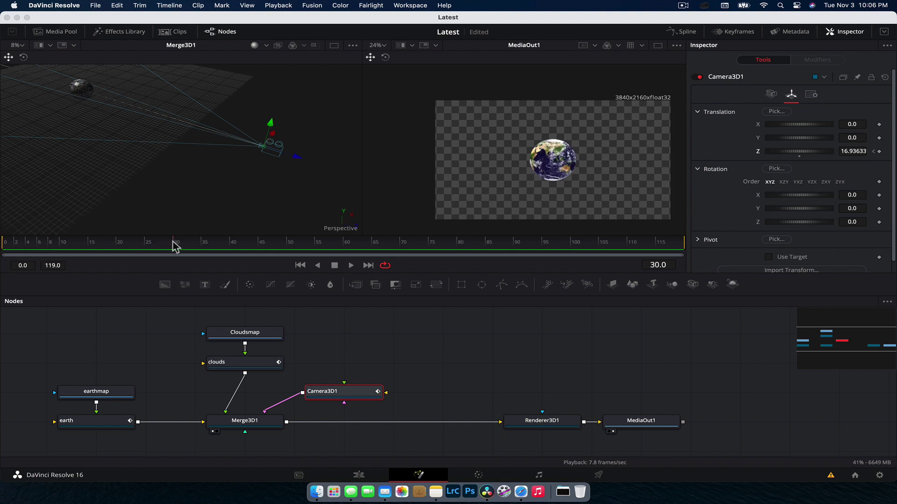
{"action": "left_click_drag", "start_coordinate": [295, 159], "coordinate": [160, 137]}
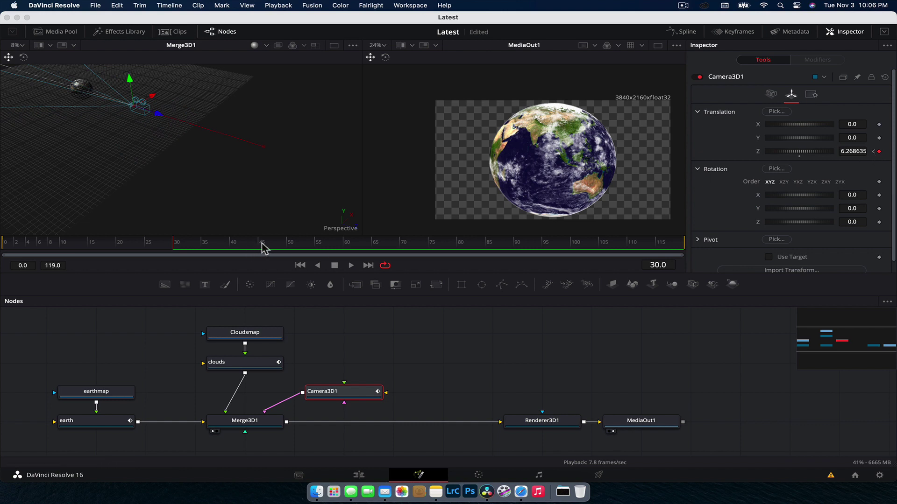
{"action": "mouse_move", "coordinate": [255, 245]}
{"action": "left_mouse_down"}
{"action": "mouse_move", "coordinate": [177, 251]}
{"action": "mouse_move", "coordinate": [682, 251]}
{"action": "left_mouse_up"}
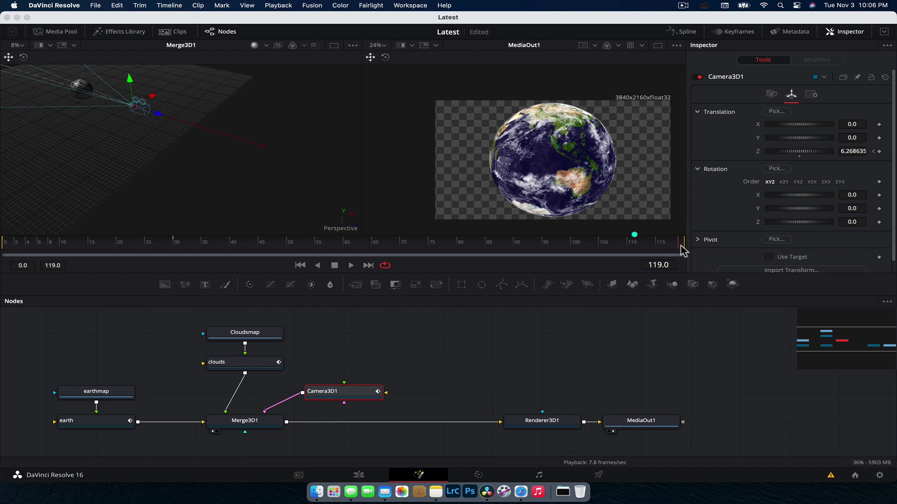
{"action": "left_click_drag", "start_coordinate": [154, 111], "coordinate": [134, 114]}
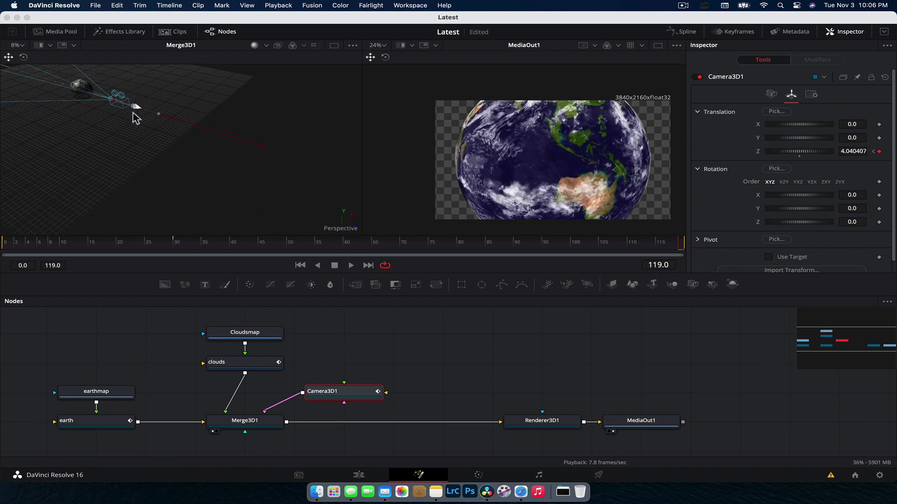
{"action": "left_click_drag", "start_coordinate": [70, 252], "coordinate": [45, 252]}
- Play the camera fly-in from the first frame and select Renderer3D1 and MediaOut1
{"action": "left_click", "coordinate": [4, 251]}
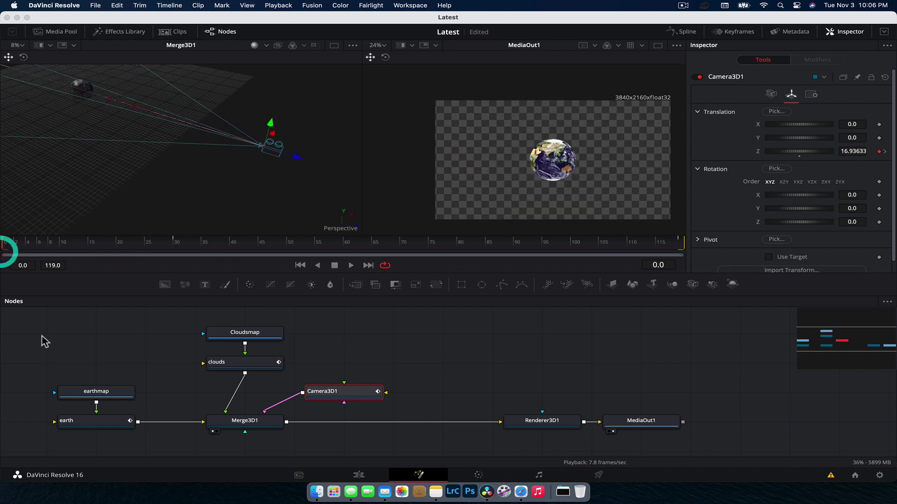
{"action": "left_click", "coordinate": [79, 356]}
{"action": "key", "text": "space"}
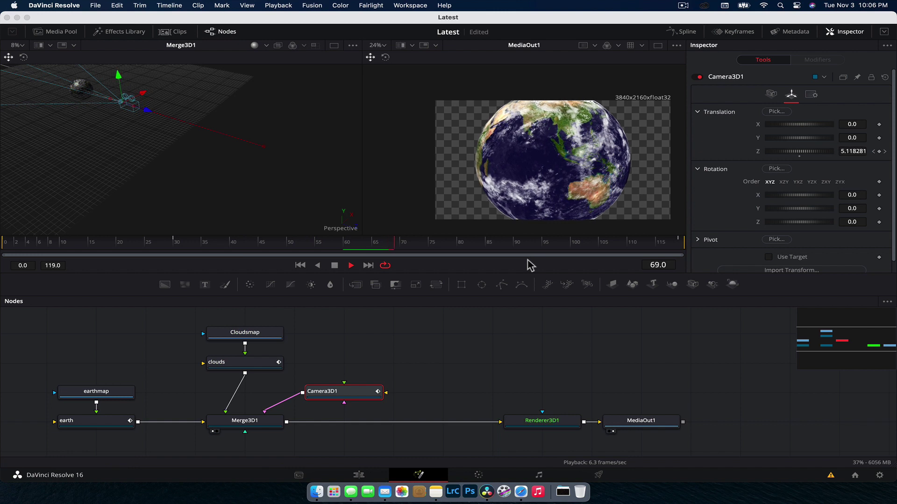
{"action": "key", "text": "space"}
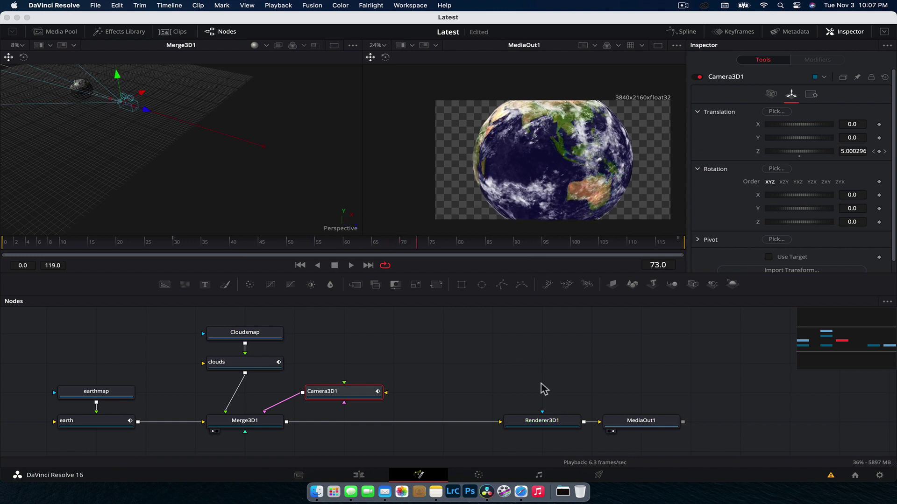
{"action": "left_click_drag", "start_coordinate": [543, 388], "coordinate": [680, 430]}
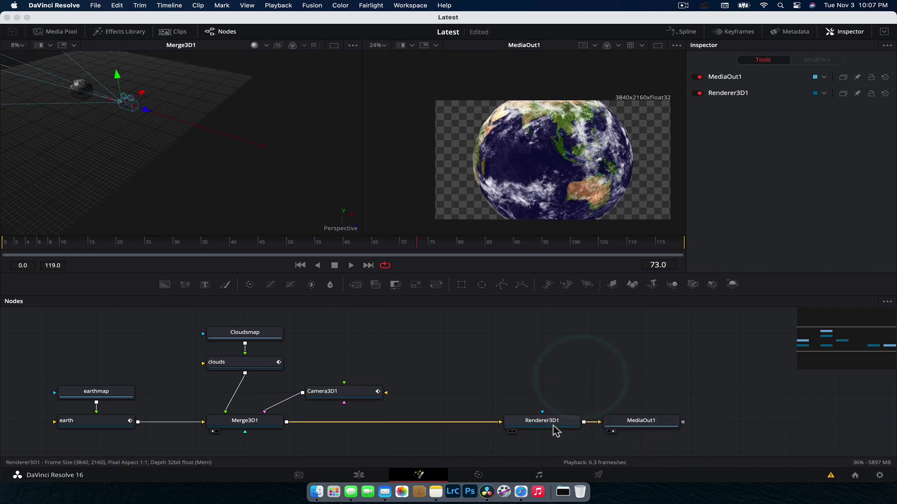
- Smooth all Camera3D1 Z Offset keyframes in the Spline editor with Shift+S
{"action": "left_click_drag", "start_coordinate": [556, 431], "coordinate": [426, 426]}
{"action": "left_click", "coordinate": [501, 376]}
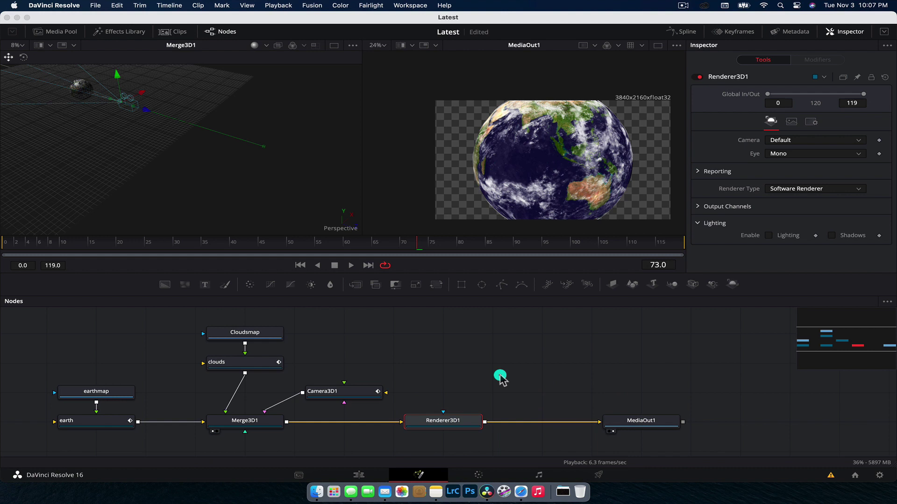
{"action": "left_click", "coordinate": [686, 32]}
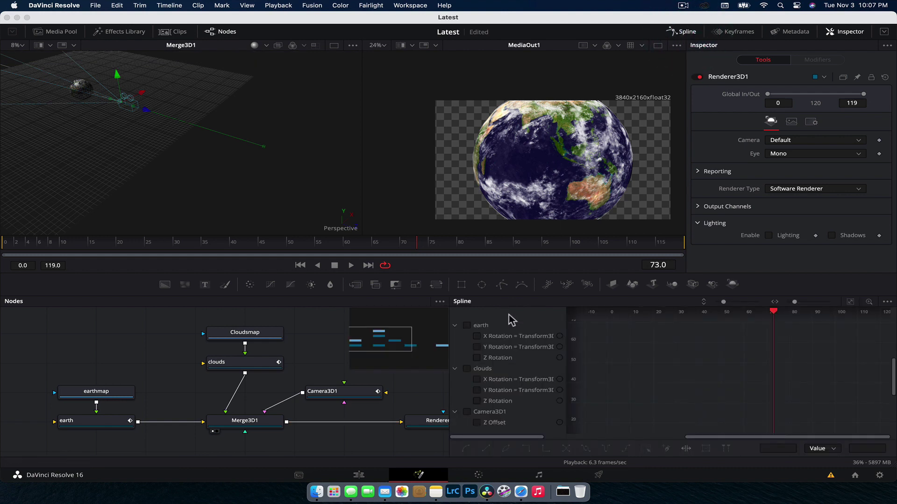
{"action": "left_click", "coordinate": [467, 412]}
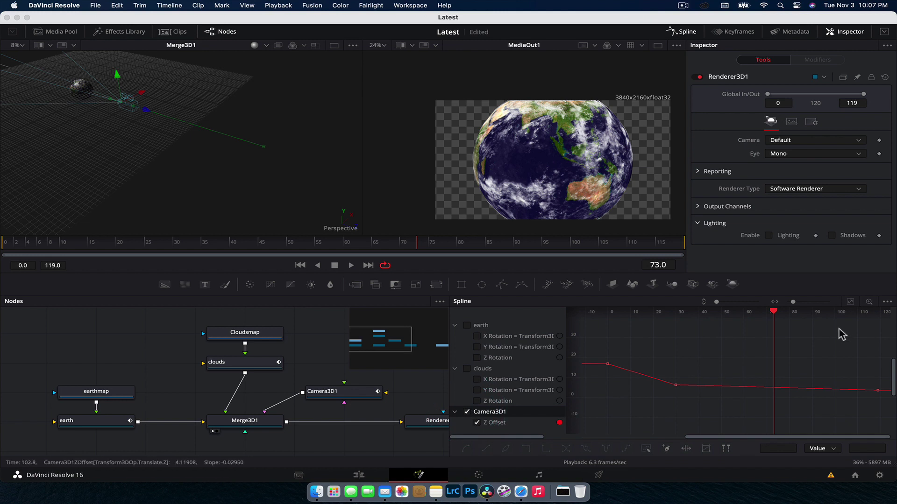
{"action": "left_click", "coordinate": [849, 302]}
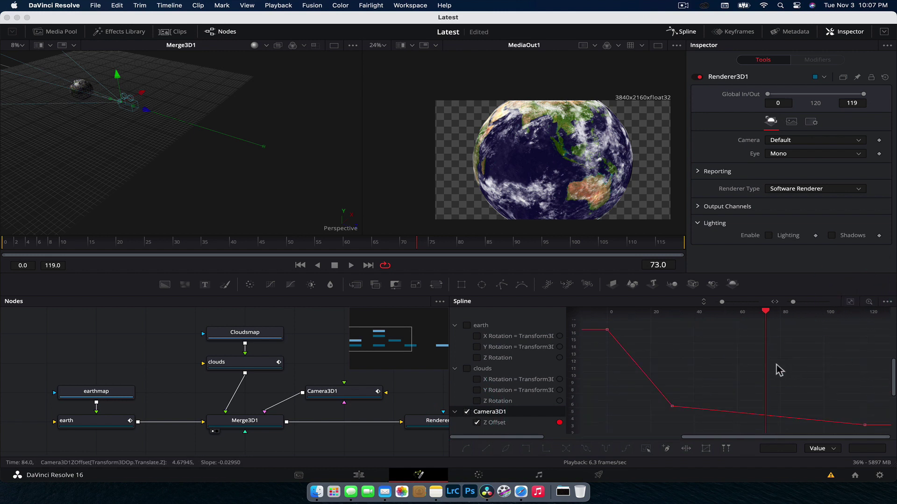
{"action": "left_click_drag", "start_coordinate": [594, 323], "coordinate": [694, 422]}
{"action": "left_click", "coordinate": [728, 374]}
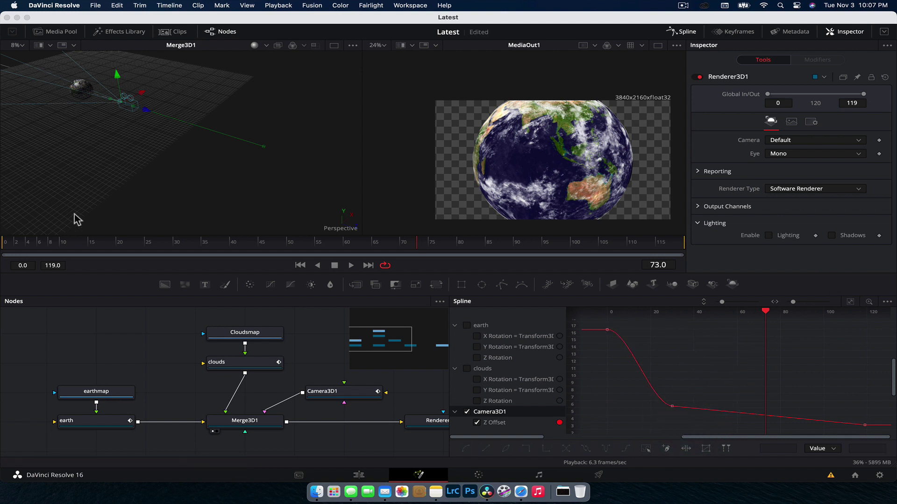
- Play back the eased fly-in from the start and close the Spline editor
{"action": "left_click", "coordinate": [16, 241]}
{"action": "key", "text": "space"}
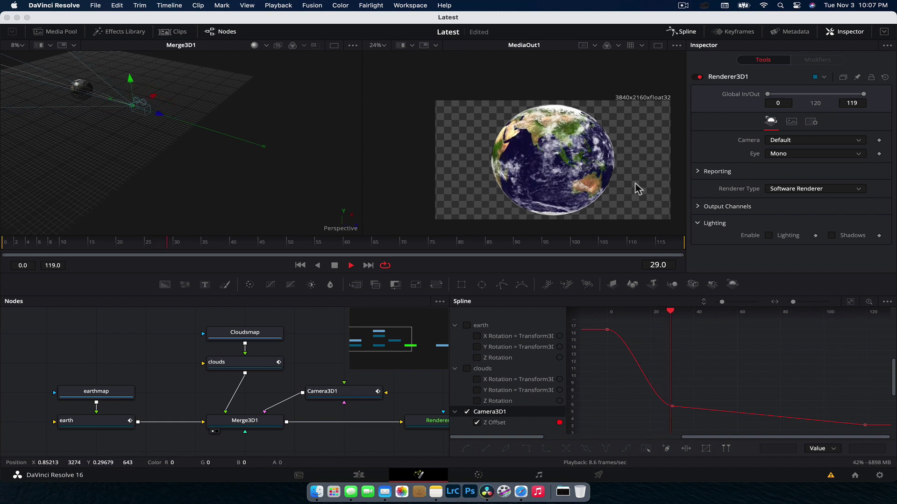
{"action": "key", "text": "space"}
{"action": "left_click", "coordinate": [685, 33]}
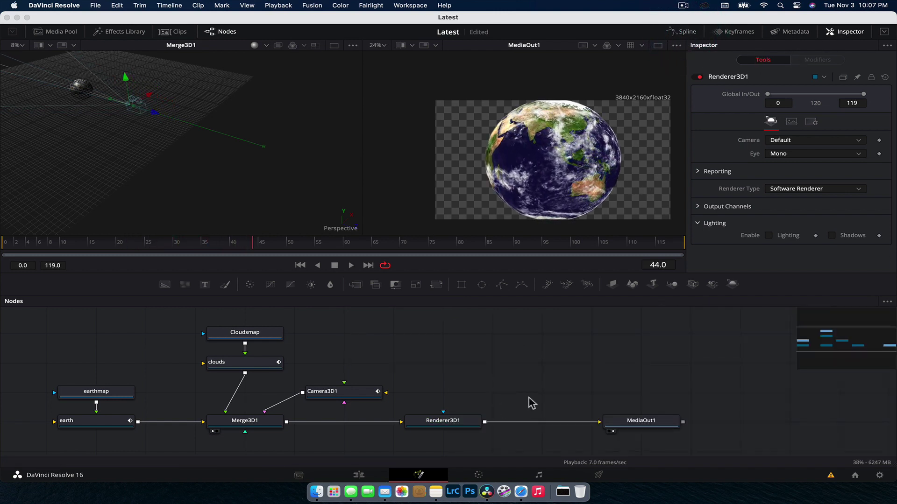
- Move MediaOut1 farther right to make room and select Renderer3D1
{"action": "left_click_drag", "start_coordinate": [635, 422], "coordinate": [685, 422]}
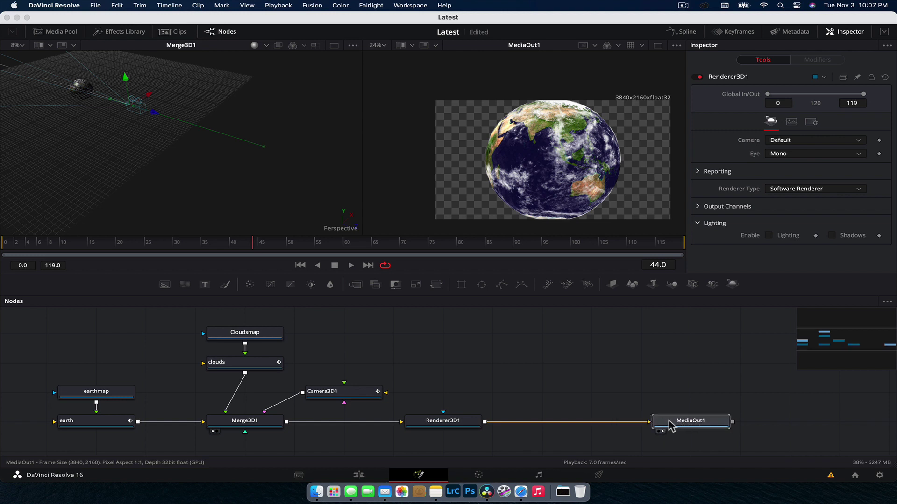
{"action": "left_click", "coordinate": [640, 371]}
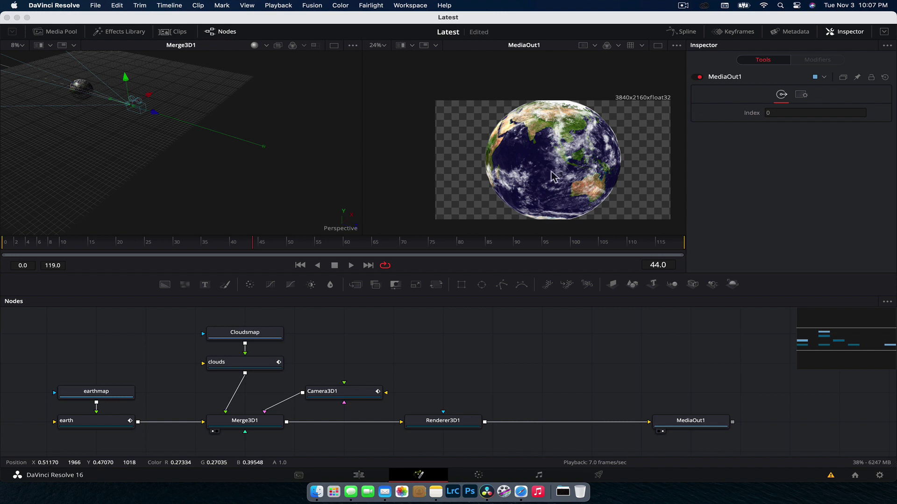
{"action": "left_click", "coordinate": [446, 428]}
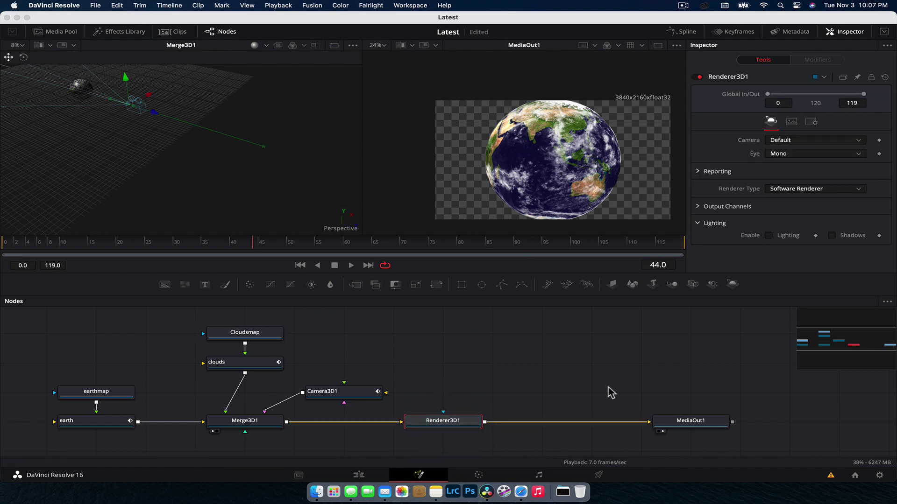
{"action": "left_click", "coordinate": [468, 397]}
{"action": "left_click_drag", "start_coordinate": [104, 322], "coordinate": [367, 416]}
{"action": "left_click", "coordinate": [457, 397]}
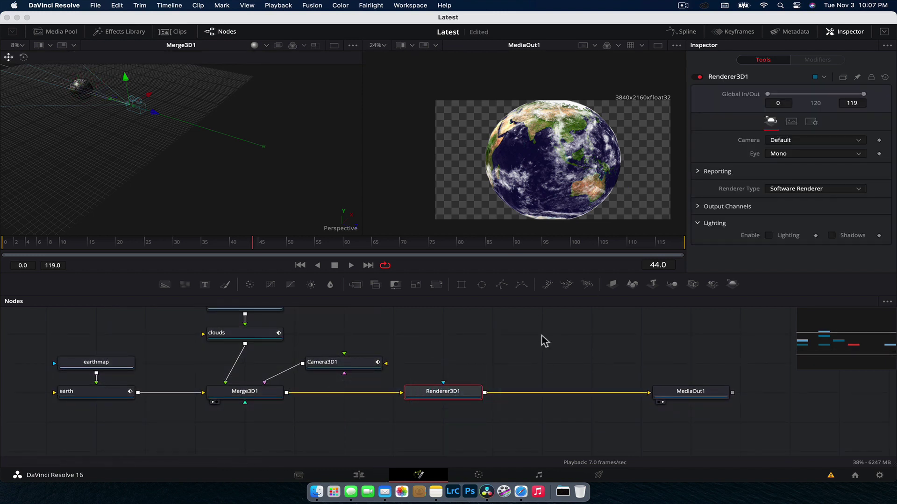
{"action": "left_click", "coordinate": [539, 358]}
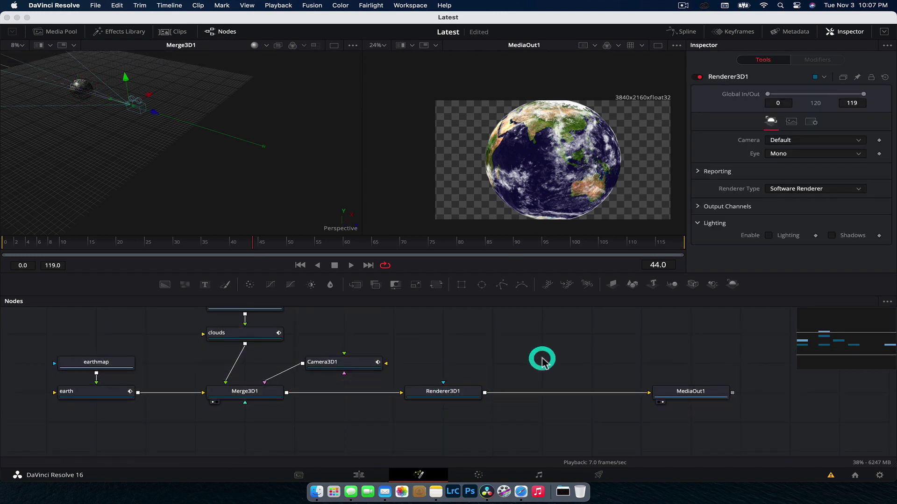
{"action": "left_click", "coordinate": [458, 398]}
- Insert a Glow node after Renderer3D1 by searching 'glo' in the tool search
{"action": "key", "text": "shift+space"}
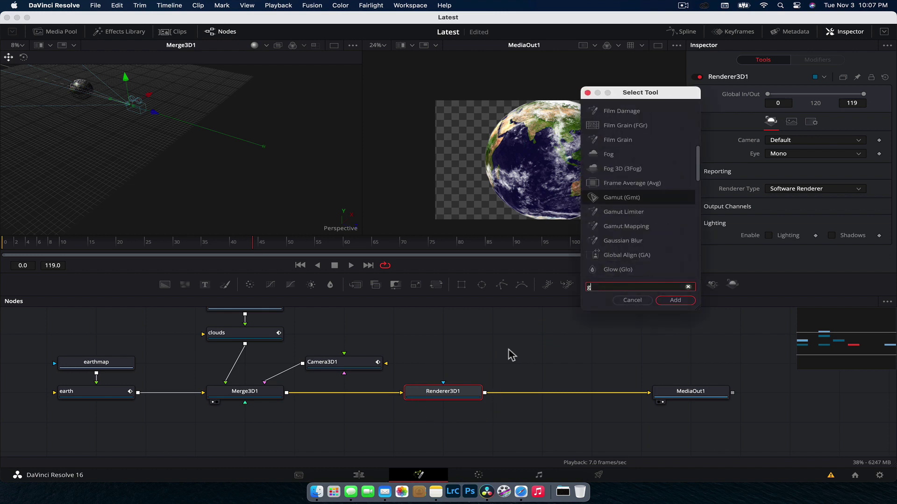
{"action": "type", "text": "glo"}
{"action": "key", "text": "Down"}
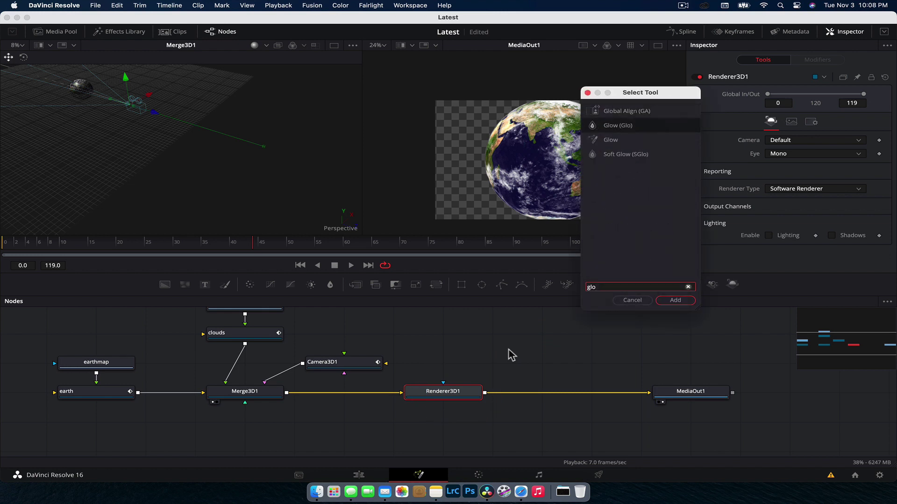
{"action": "key", "text": "Return"}
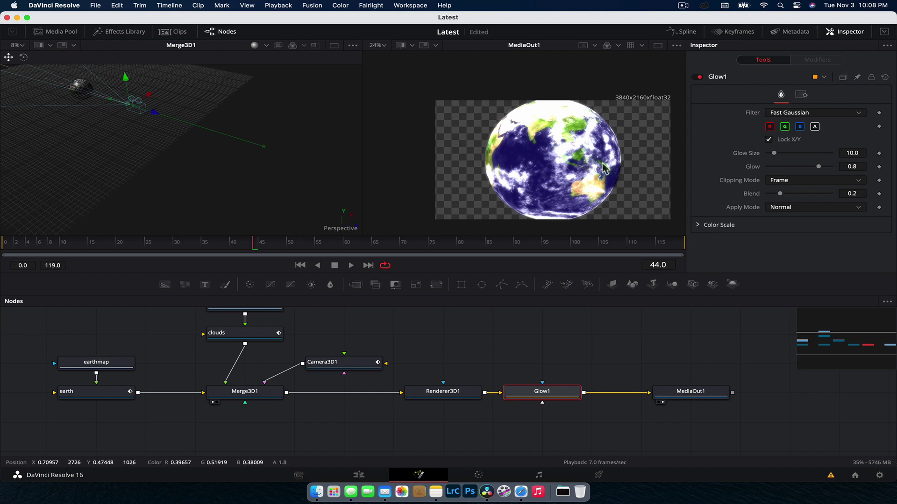
- Set Glow1's Apply Mode to Merge Under and disable its red, green and alpha channels
{"action": "left_click", "coordinate": [827, 208]}
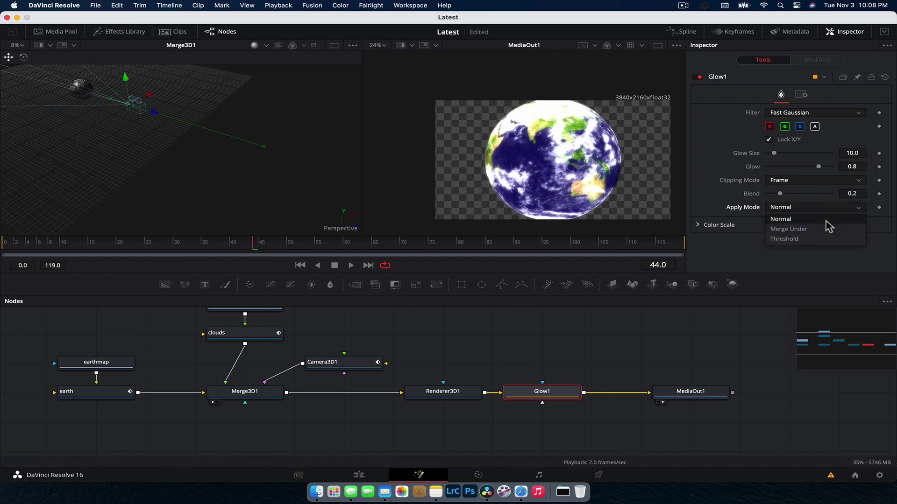
{"action": "left_click", "coordinate": [826, 229]}
{"action": "scroll", "coordinate": [606, 145], "scroll_direction": "up", "scroll_amount": 1}
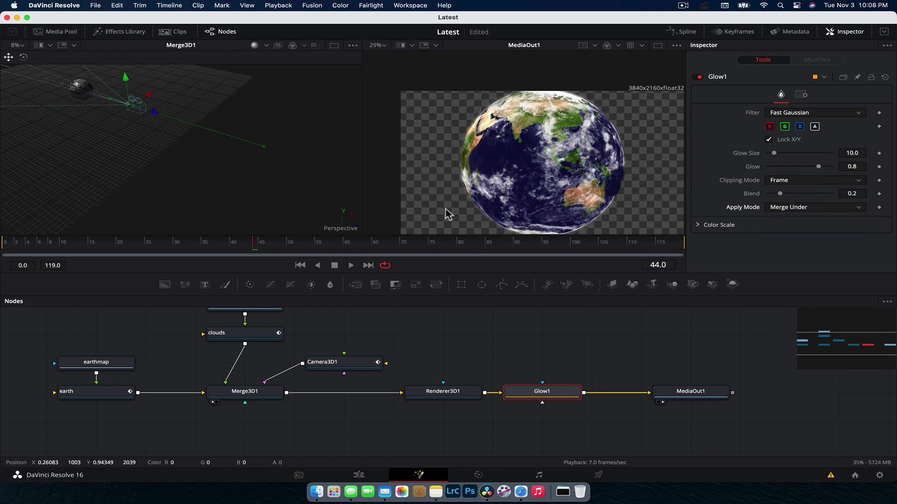
{"action": "left_click", "coordinate": [813, 127]}
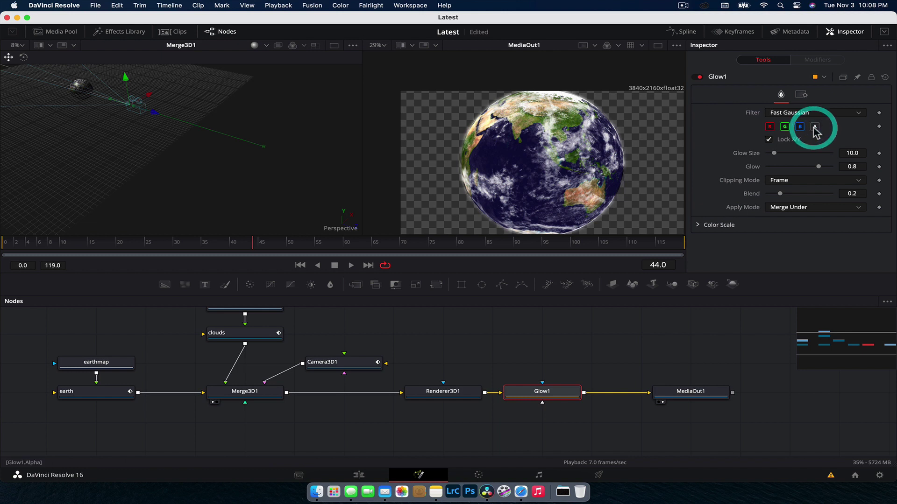
{"action": "left_click", "coordinate": [785, 127]}
{"action": "left_click", "coordinate": [769, 127]}
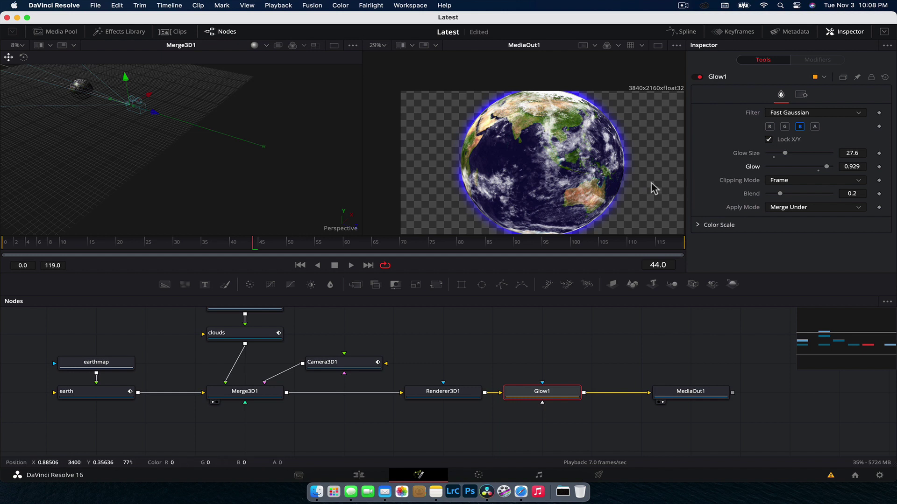
{"action": "left_click", "coordinate": [362, 472]}
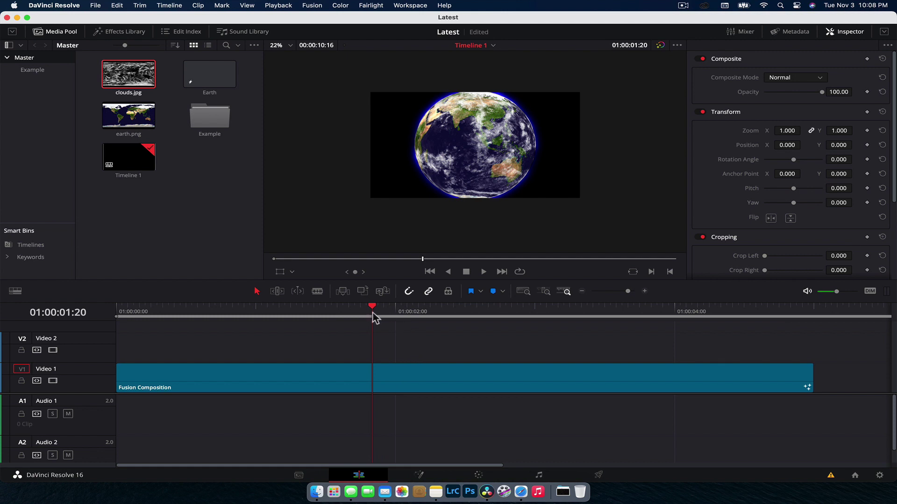
- Move the Fusion Composition clip up to Video 2 on the Edit timeline
{"action": "left_click_drag", "start_coordinate": [372, 307], "coordinate": [140, 321]}
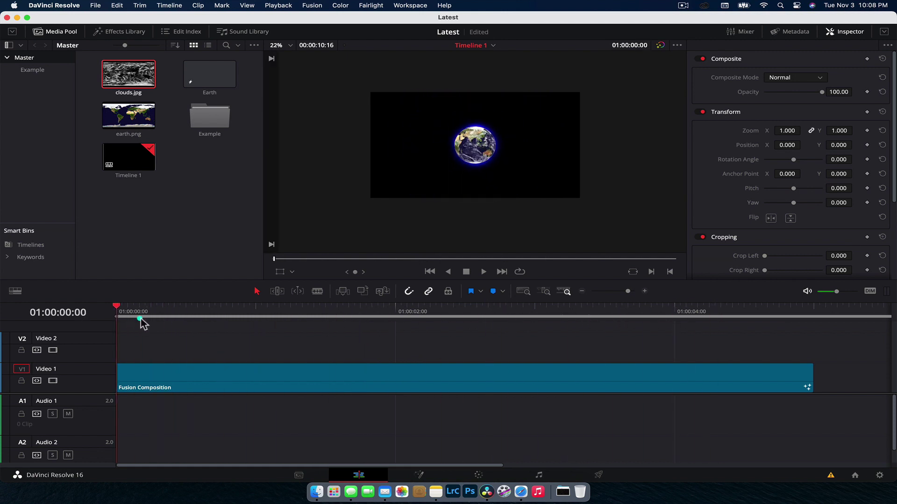
{"action": "left_click_drag", "start_coordinate": [187, 372], "coordinate": [187, 354]}
{"action": "left_click", "coordinate": [206, 391]}
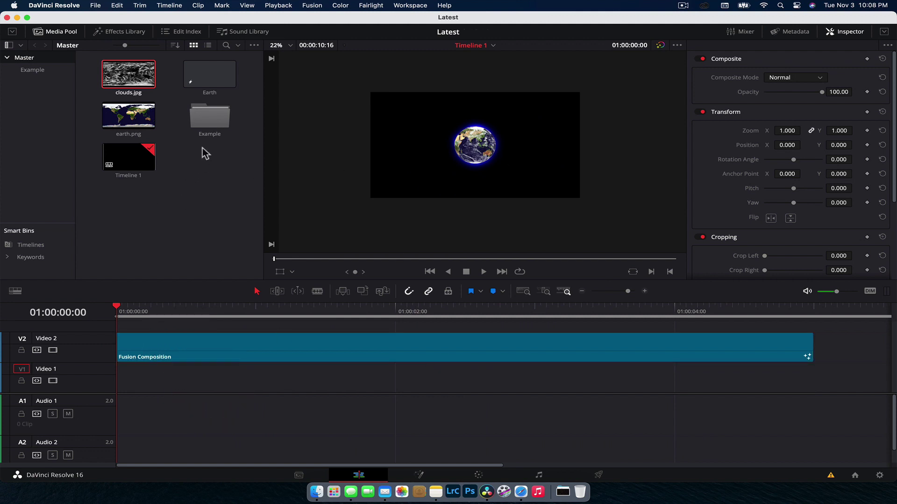
- Import stars.jpeg from Desktop > 3D Earth Tutorial > Media into the Media Pool
{"action": "key", "text": "super+Tab"}
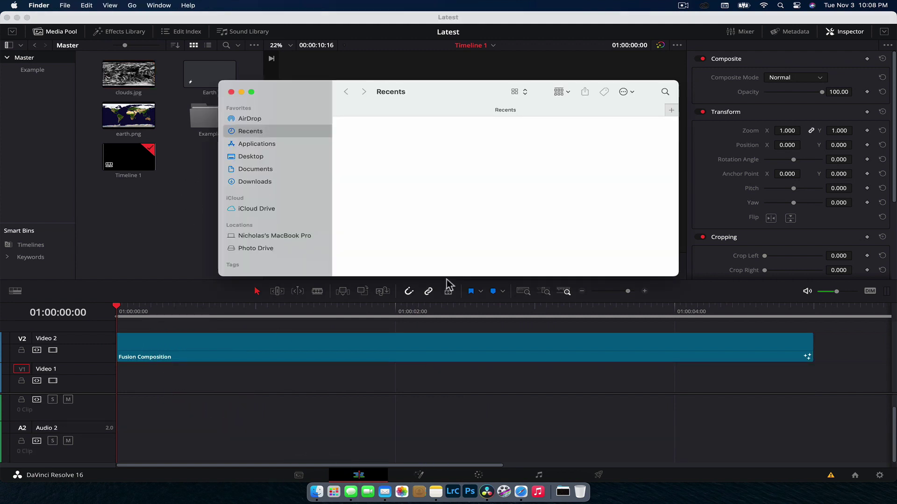
{"action": "left_click", "coordinate": [264, 157]}
{"action": "double_click", "coordinate": [361, 151]}
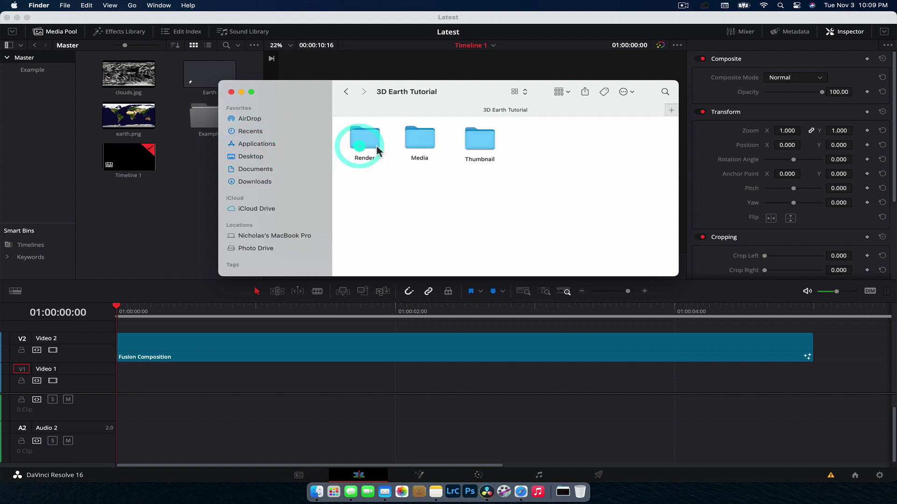
{"action": "double_click", "coordinate": [423, 142]}
{"action": "left_click_drag", "start_coordinate": [422, 168], "coordinate": [194, 237]}
- Place stars.jpeg at the start of Video 1 and set its Zoom to 2.06
{"action": "left_click", "coordinate": [231, 92]}
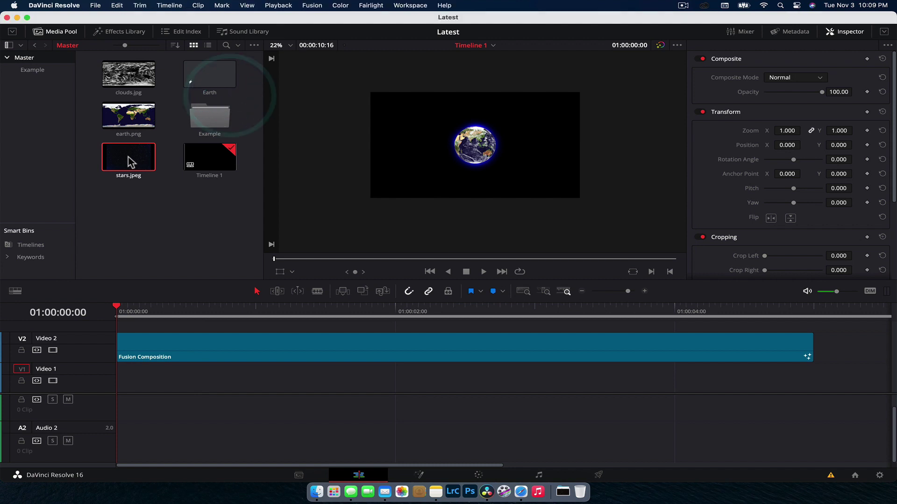
{"action": "left_click_drag", "start_coordinate": [128, 160], "coordinate": [116, 379]}
{"action": "left_click", "coordinate": [298, 386]}
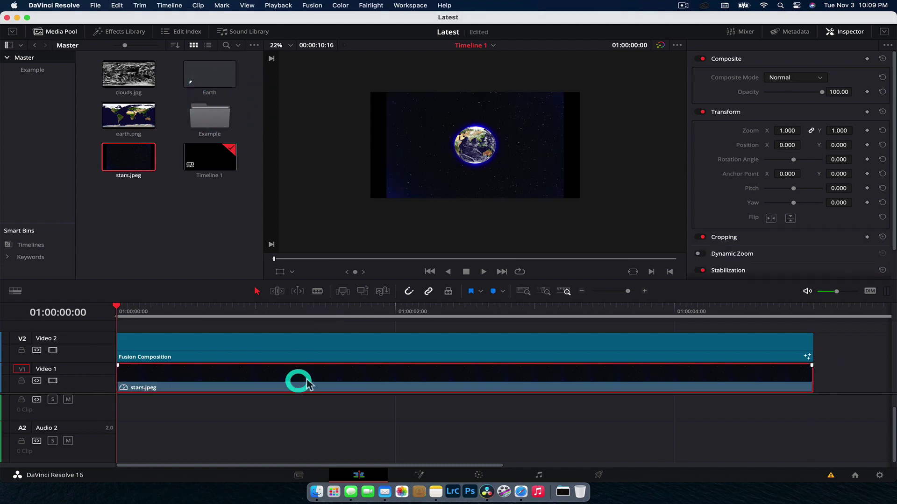
{"action": "left_click_drag", "start_coordinate": [787, 130], "coordinate": [822, 130]}
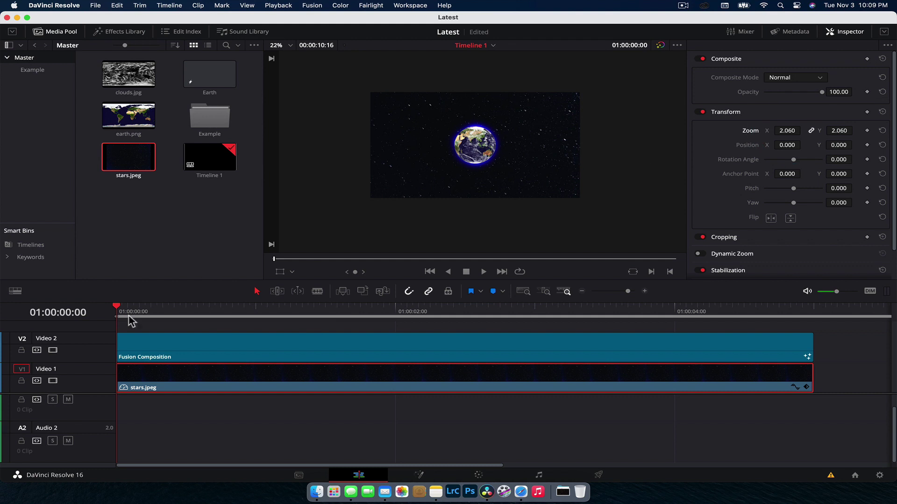
- Play the Earth-over-starfield composite from the start to review the fly-in
{"action": "left_click_drag", "start_coordinate": [138, 312], "coordinate": [118, 312]}
{"action": "key", "text": "space"}
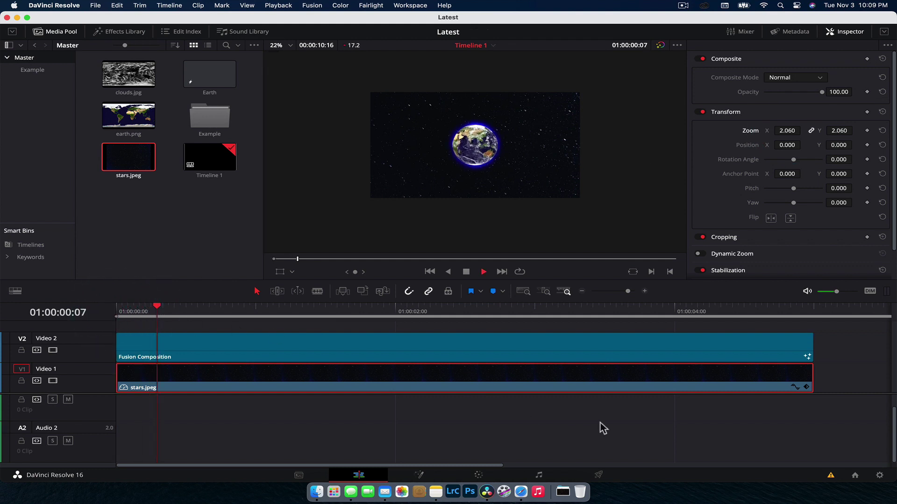
{"action": "left_click", "coordinate": [850, 367]}
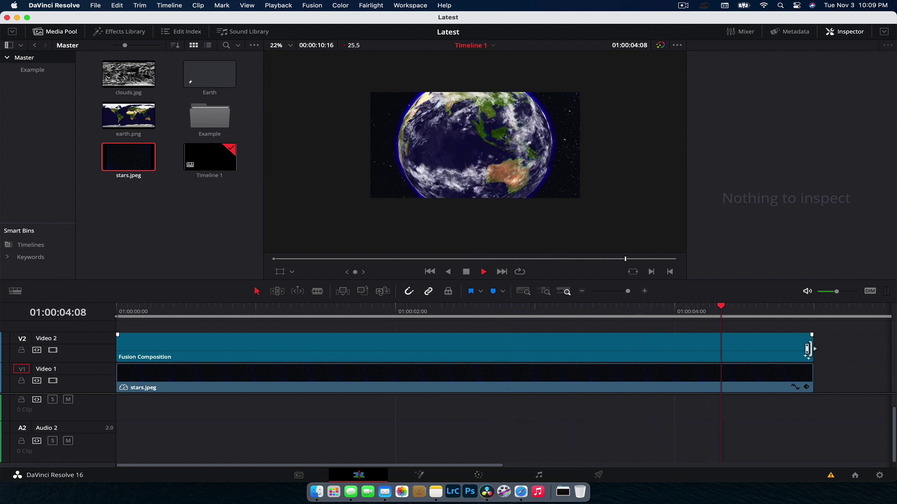
{"action": "left_click", "coordinate": [120, 310]}
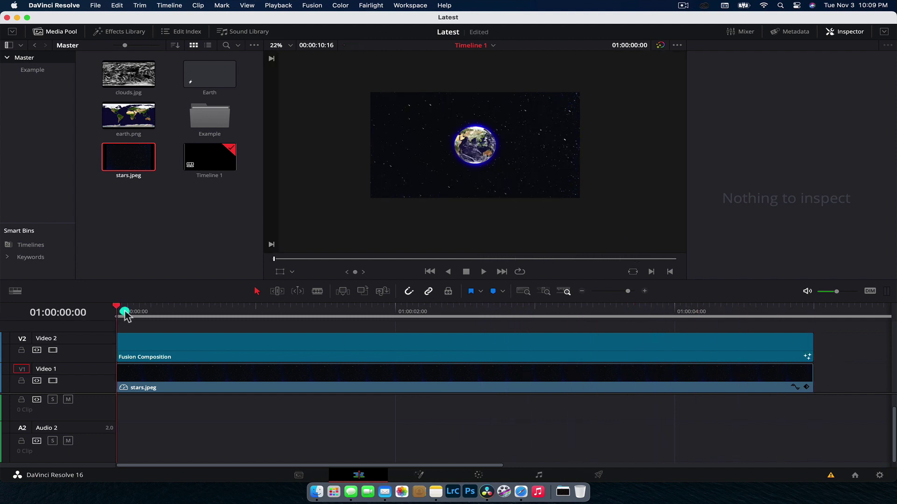
{"action": "key", "text": "space"}
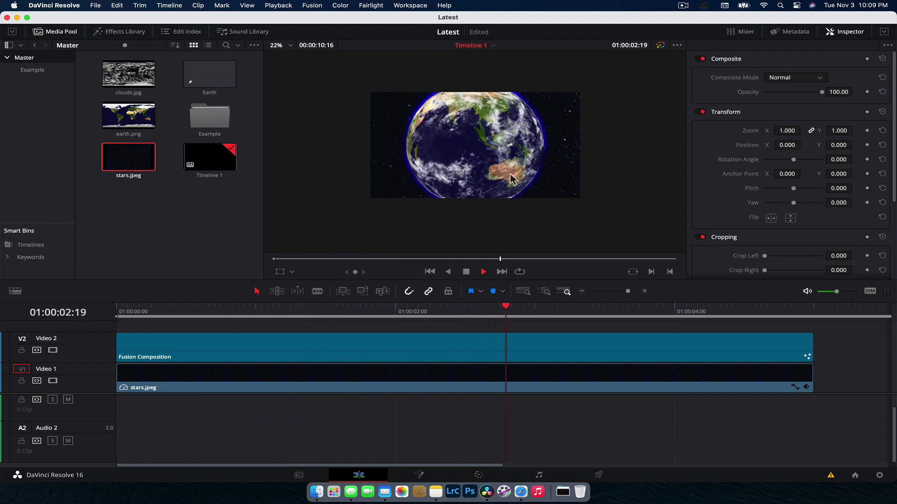
{"action": "key", "text": "space"}
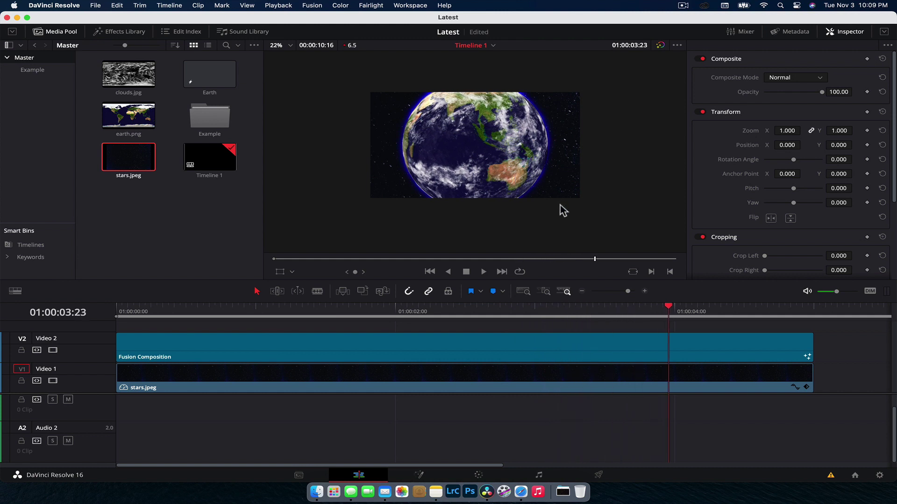
{"action": "left_click_drag", "start_coordinate": [523, 312], "coordinate": [144, 346]}
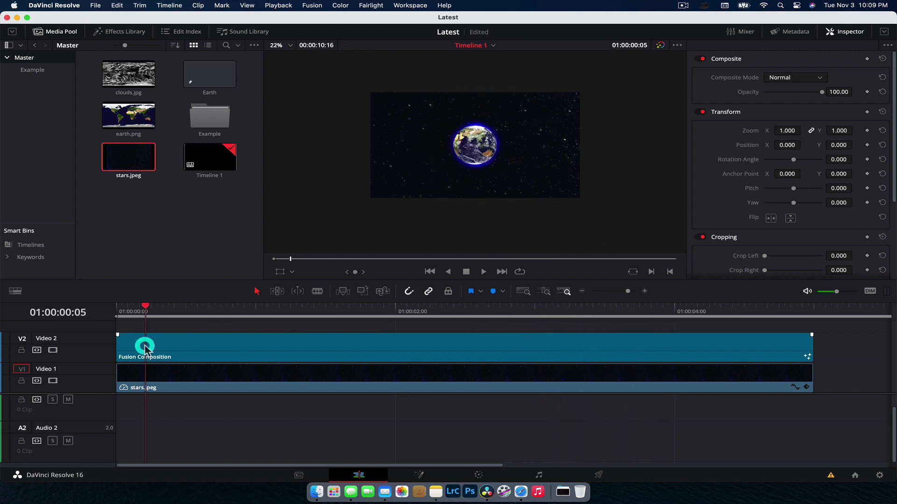
{"action": "key", "text": "space"}
{"action": "key", "text": "space"}
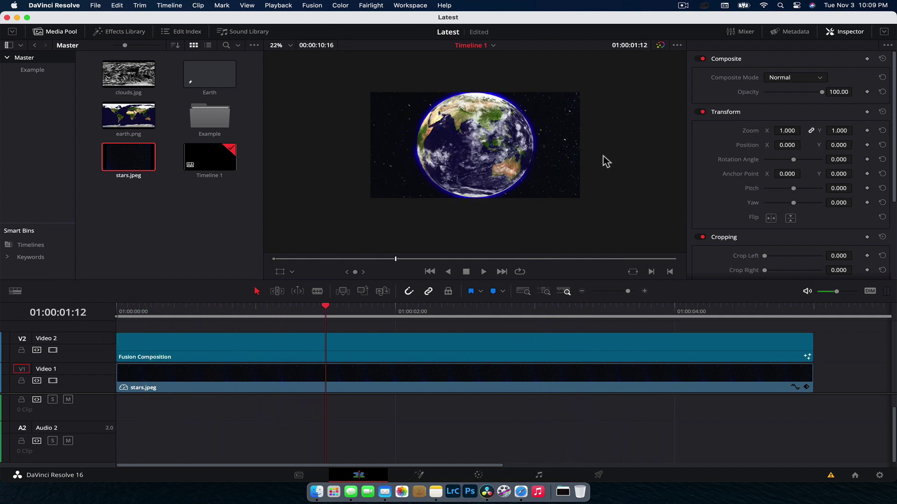
- In Safari, image-search 'jupiter map', preview the Voyager Cylindrical Map, then close the window
{"action": "left_click", "coordinate": [516, 498]}
{"action": "type", "text": "jupiter map"}
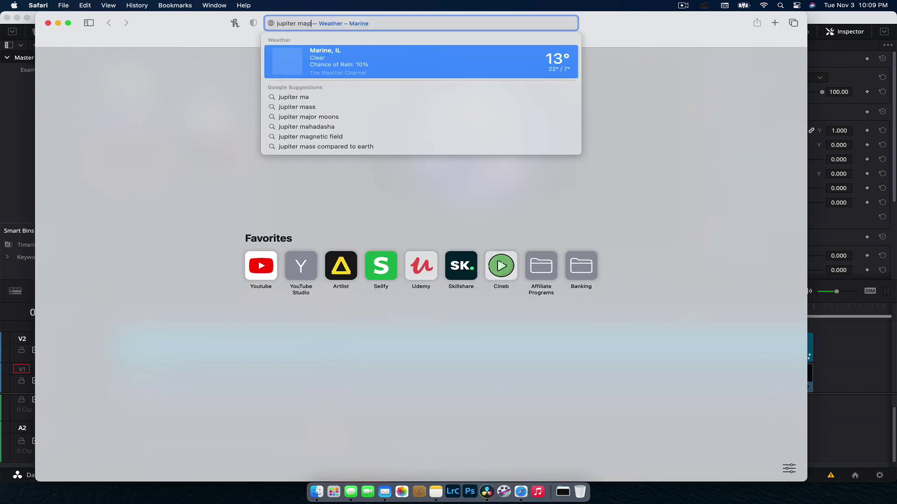
{"action": "key", "text": "Return"}
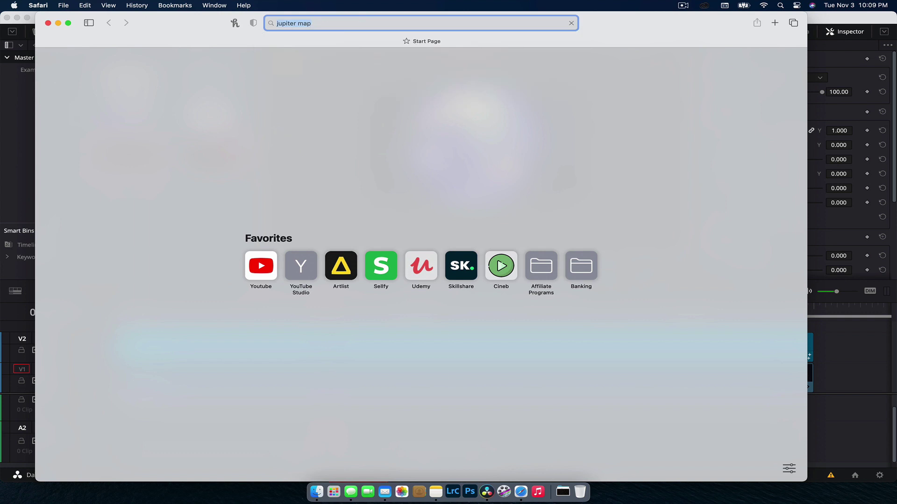
{"action": "left_click", "coordinate": [202, 97]}
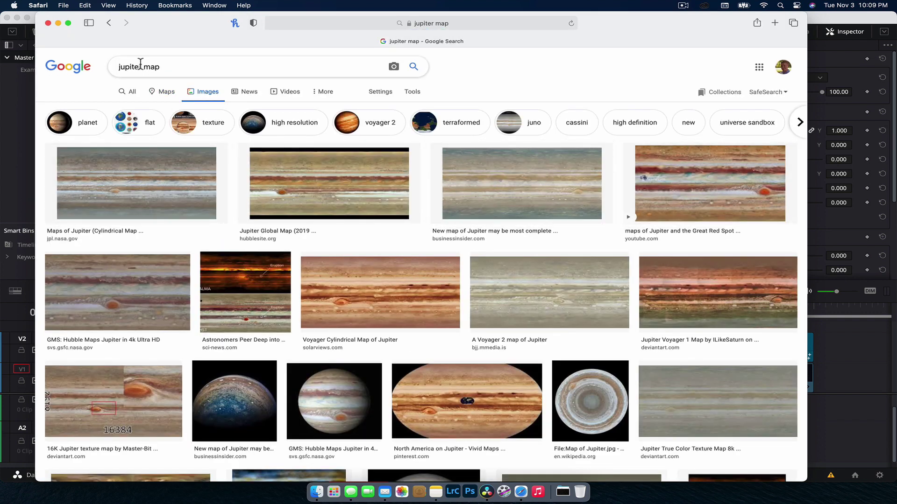
{"action": "left_click", "coordinate": [371, 310]}
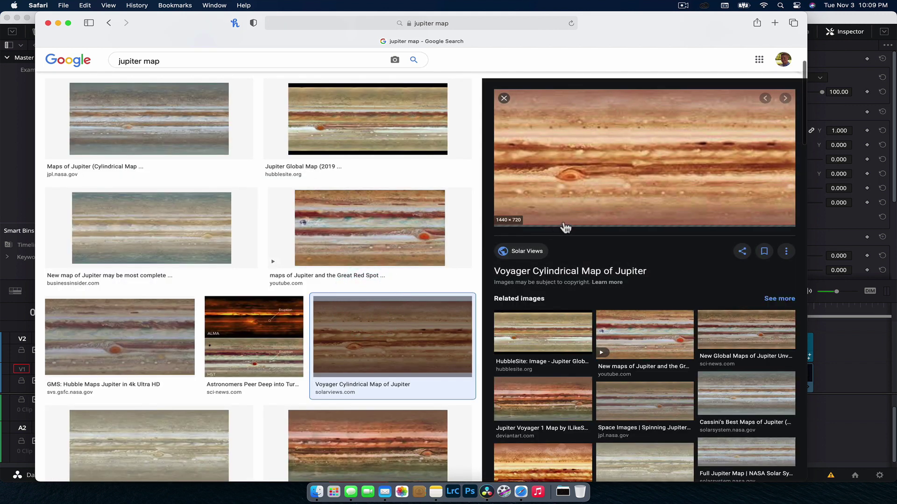
{"action": "left_click", "coordinate": [48, 23]}
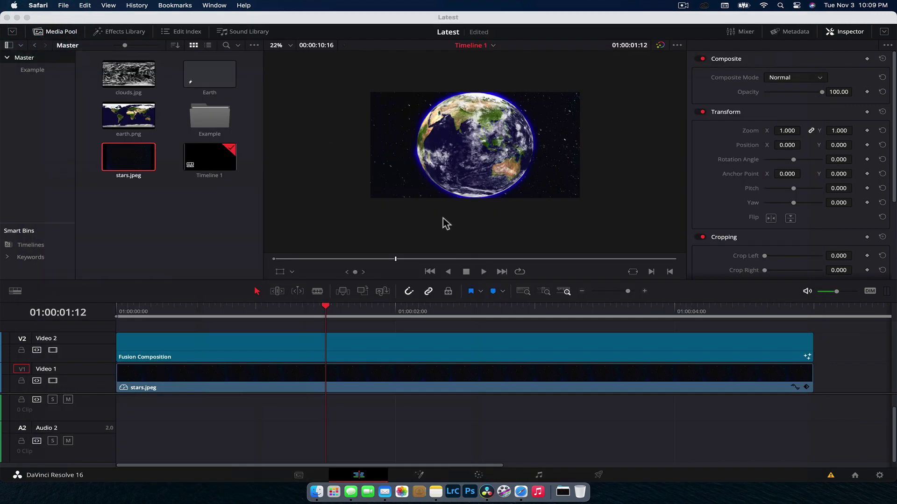